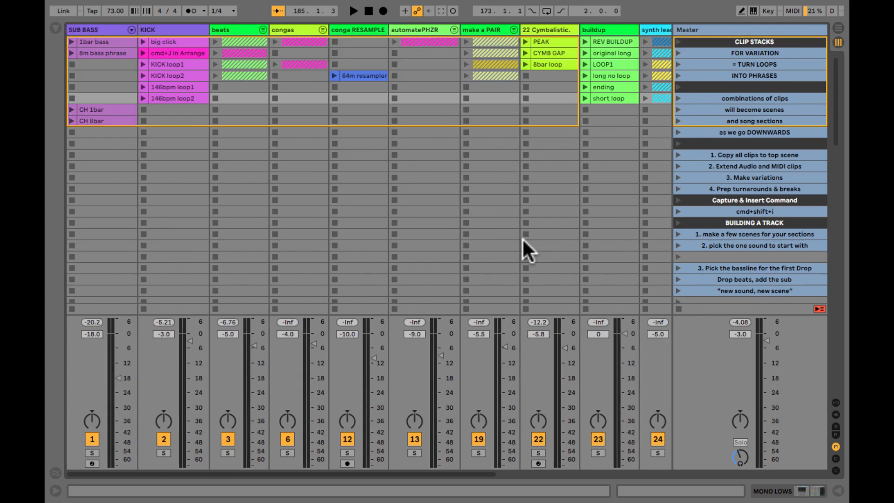
# Play the 8m bass phrase, 146bpm loop1, fourth beats clip and 8bar loop together, adding the fifth synth leads clip
pyautogui.click(94, 52)
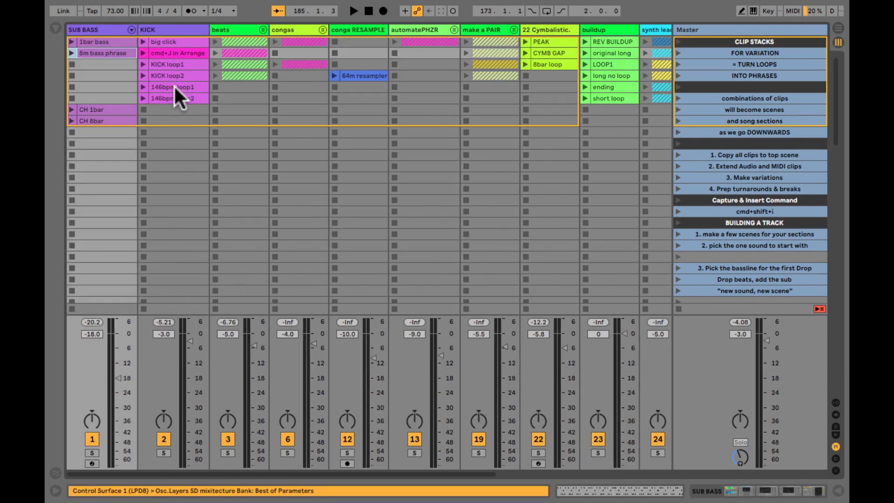
pyautogui.click(174, 86)
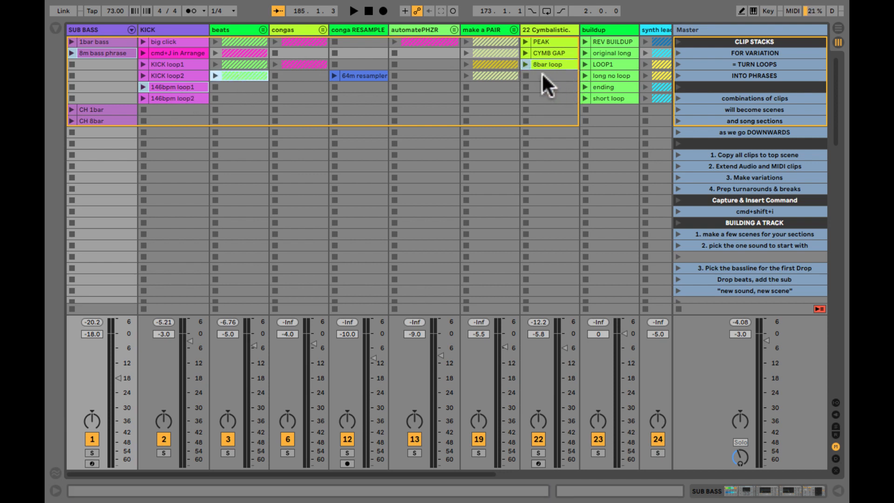
pyautogui.click(525, 64)
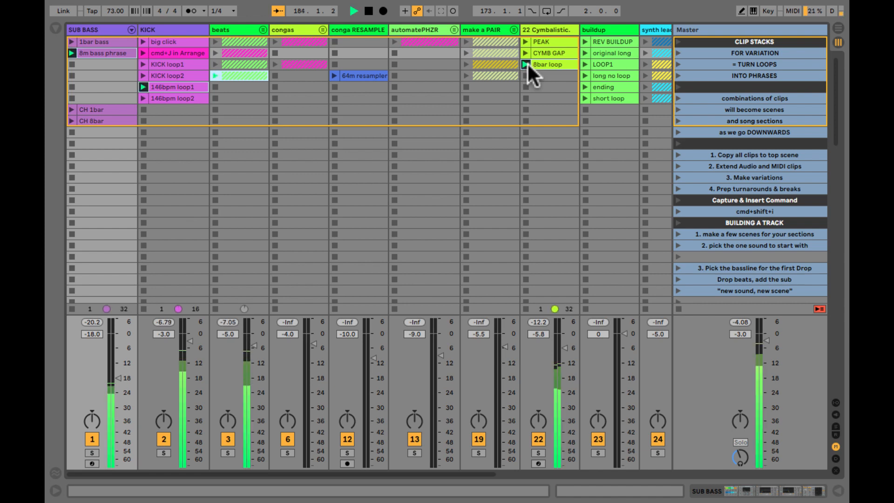
pyautogui.hscroll(5, 497, 212)
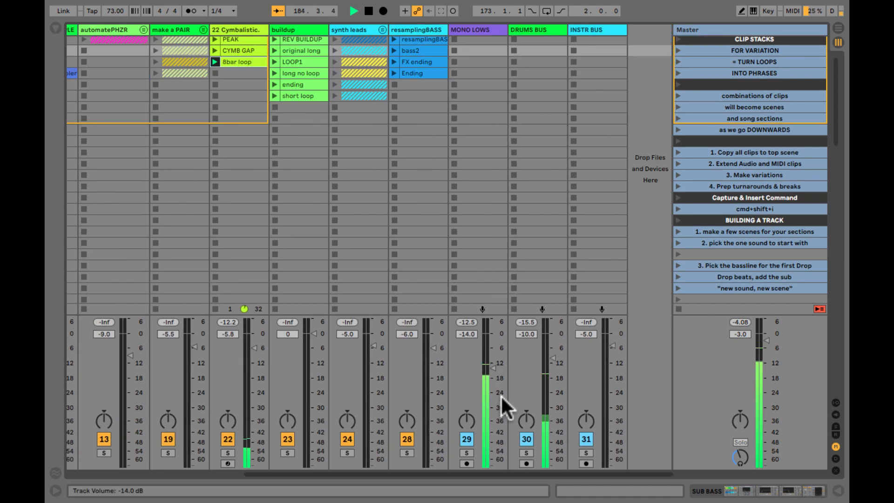
pyautogui.click(334, 85)
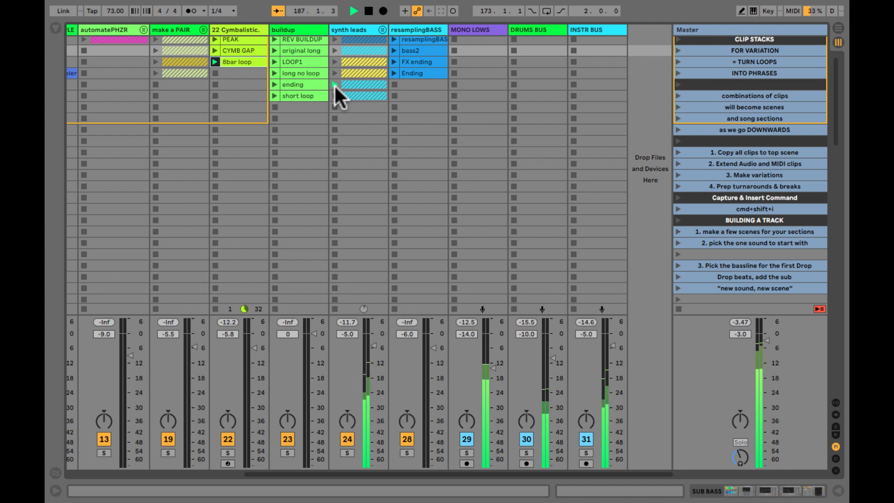
# Compare the mix with the MONO LOWS bus muted and unmuted, and stop all clips
pyautogui.hscroll(-5, 334, 84)
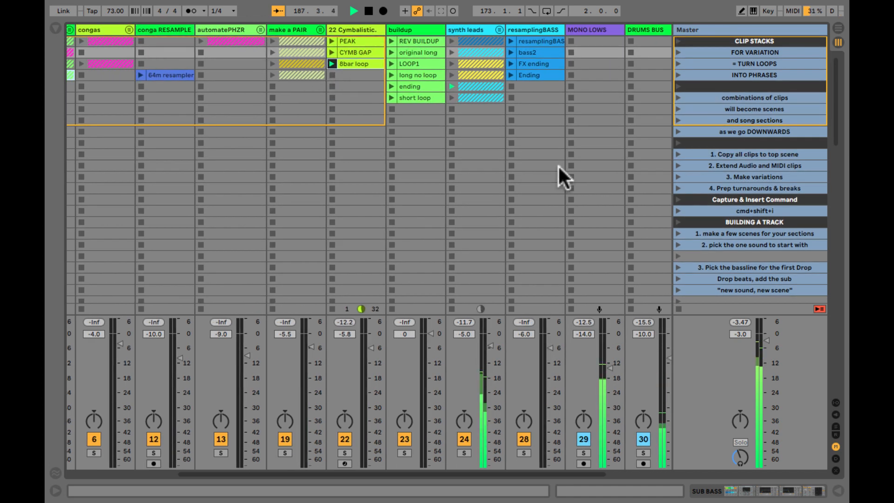
pyautogui.hscroll(6, 558, 164)
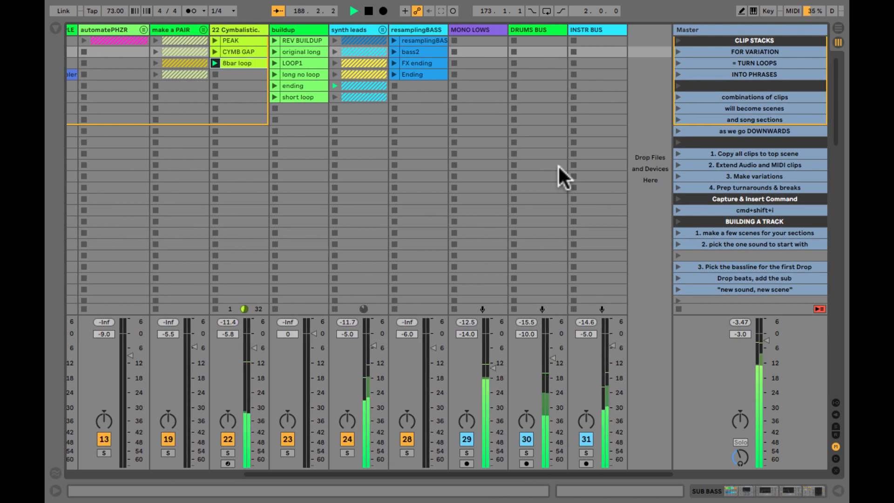
pyautogui.click(467, 438)
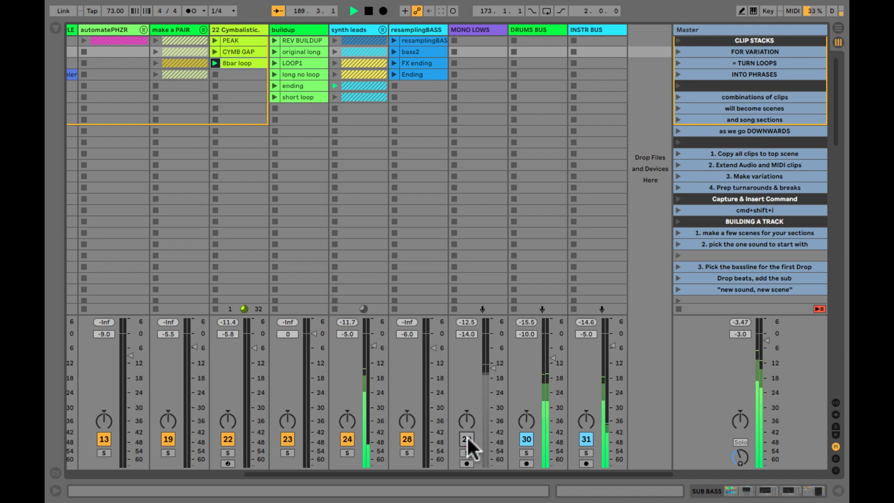
pyautogui.click(468, 439)
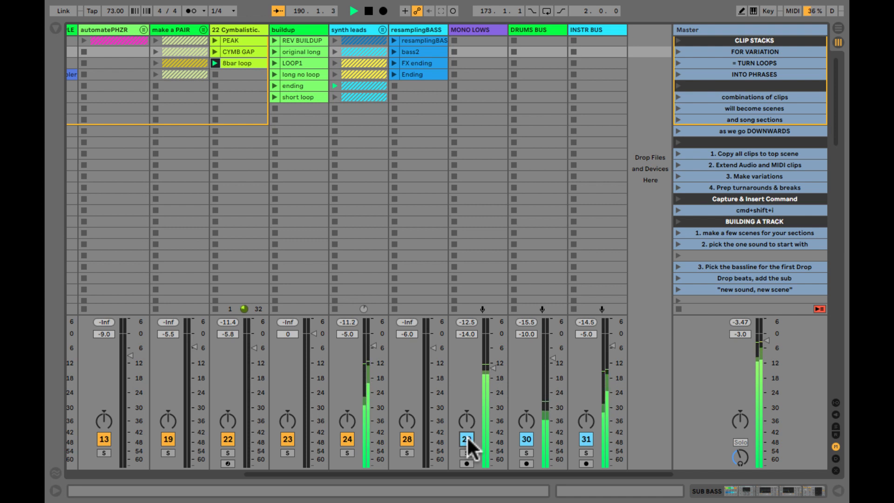
pyautogui.click(679, 308)
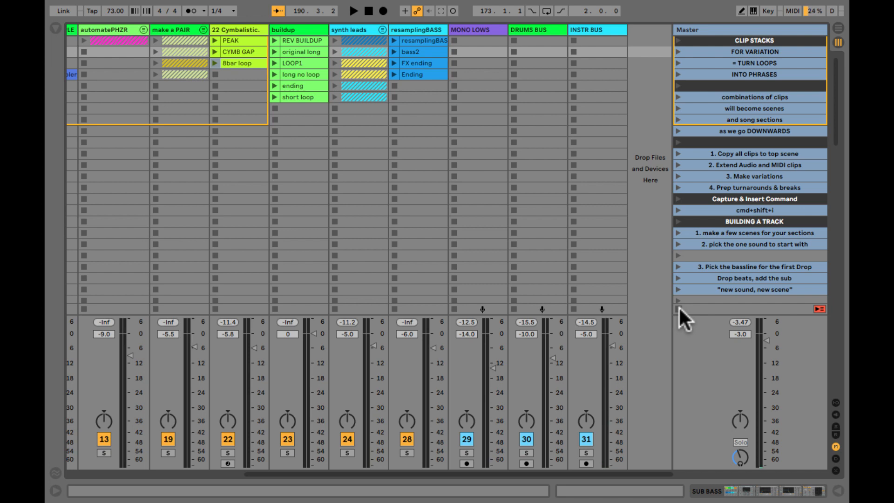
# Play the two INTRO scenes of the DEMO SECTIONS one after the other
pyautogui.hscroll(-5, 500, 182)
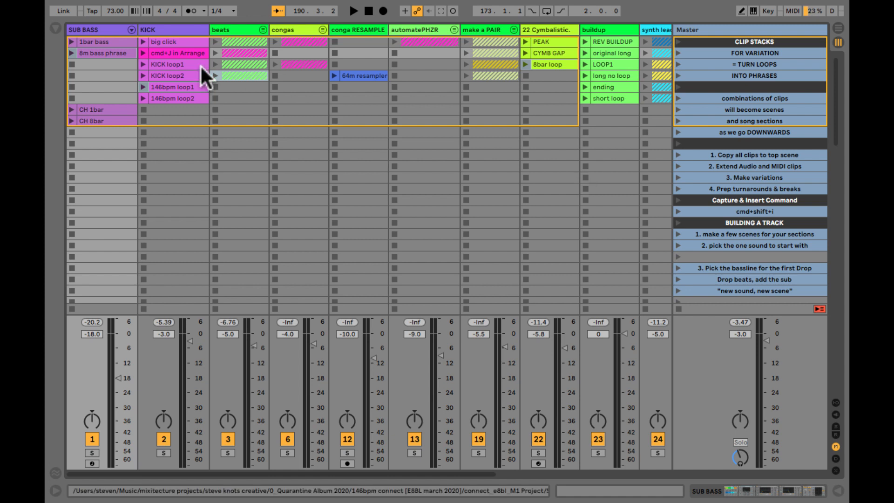
pyautogui.click(185, 86)
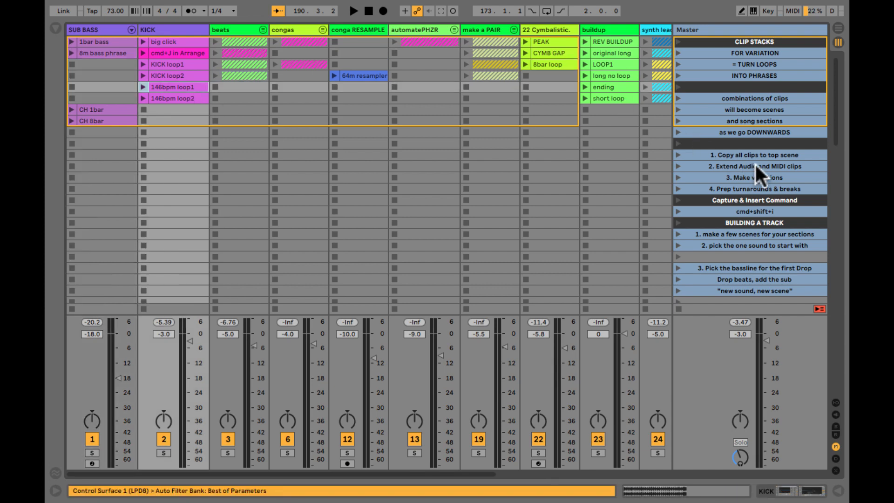
pyautogui.scroll(-2, 756, 163)
pyautogui.scroll(-6, 753, 162)
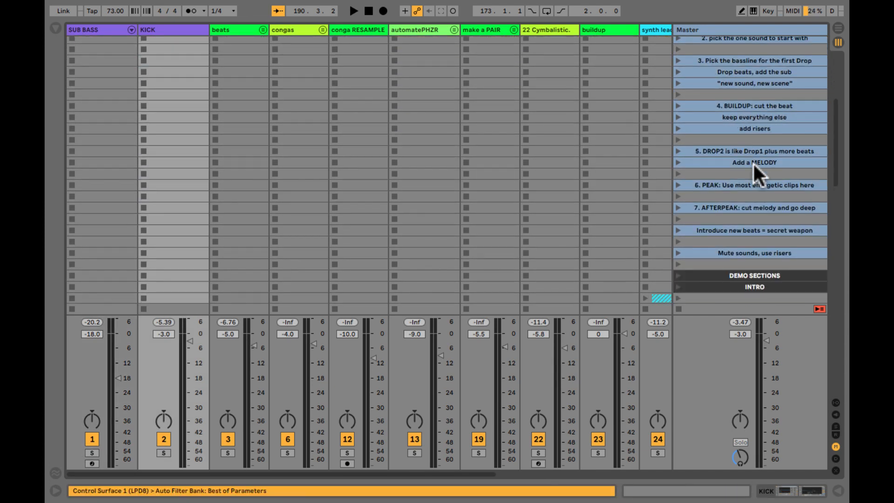
pyautogui.scroll(-8, 753, 162)
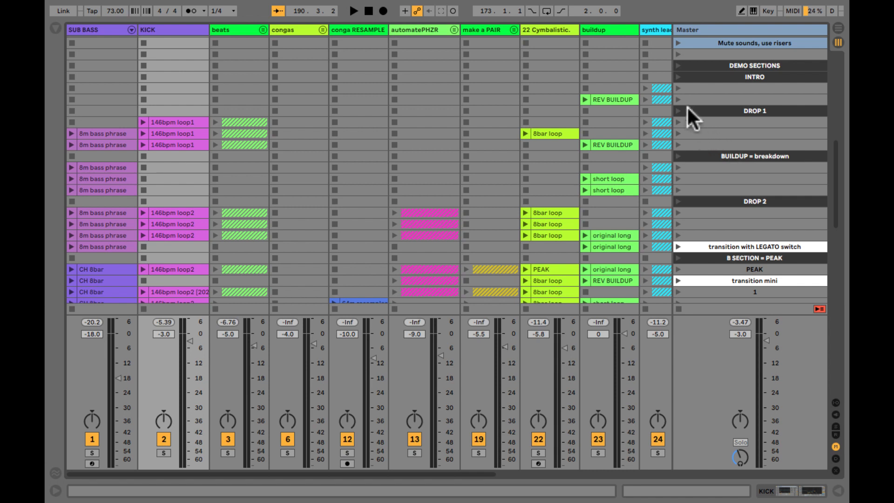
pyautogui.click(677, 86)
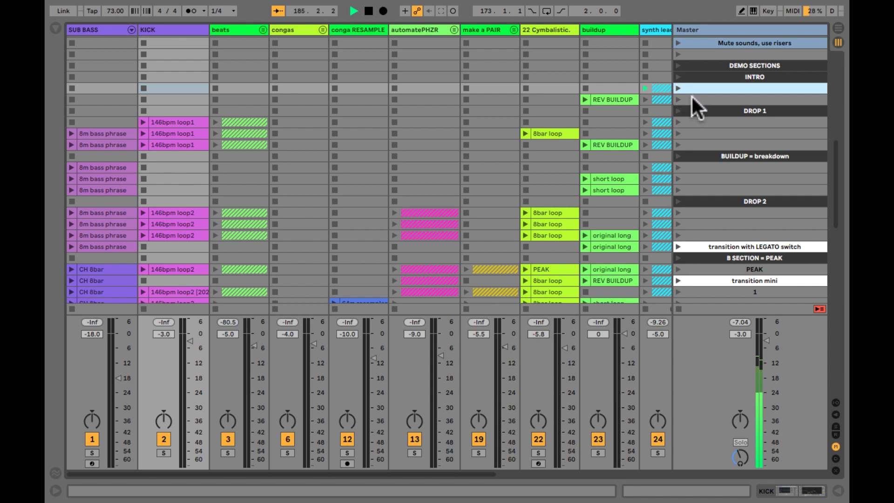
pyautogui.click(419, 65)
pyautogui.click(372, 78)
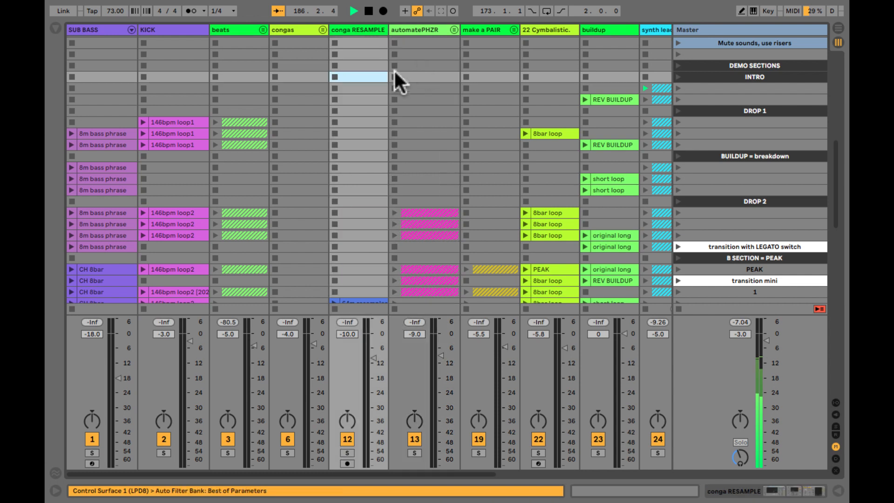
pyautogui.click(709, 99)
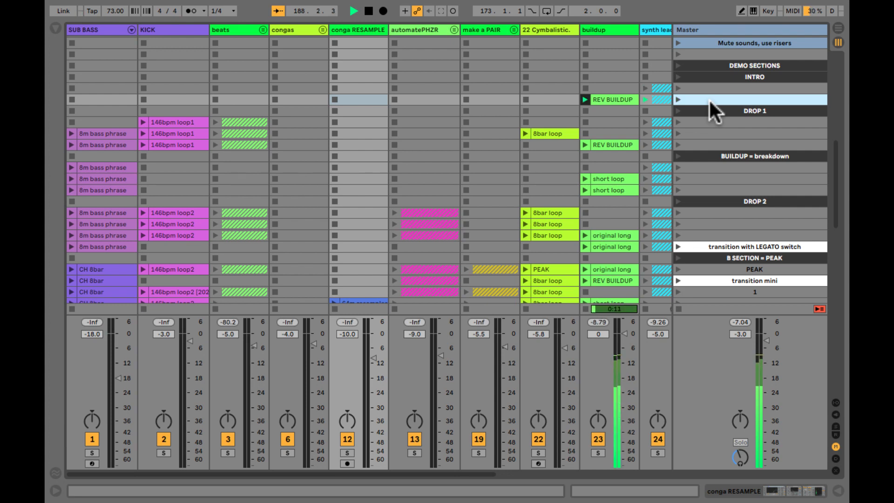
# Play the first and second DROP 1 scenes in succession
pyautogui.hscroll(5, 571, 130)
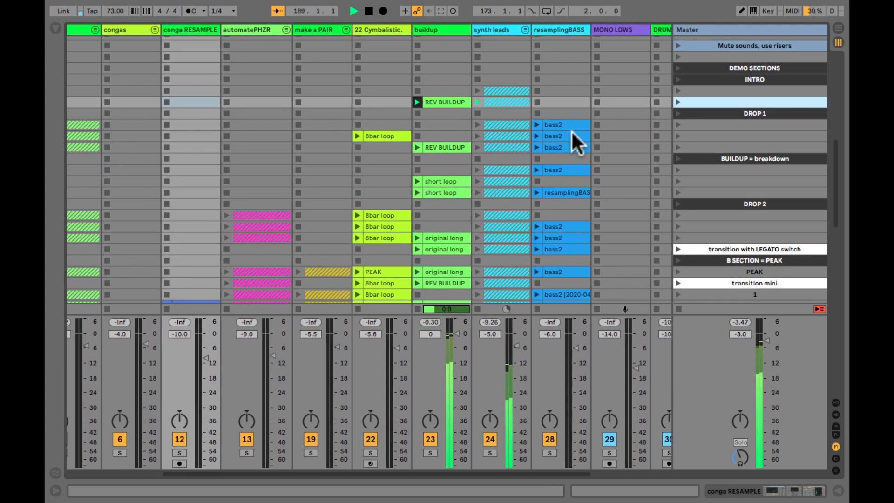
pyautogui.click(678, 124)
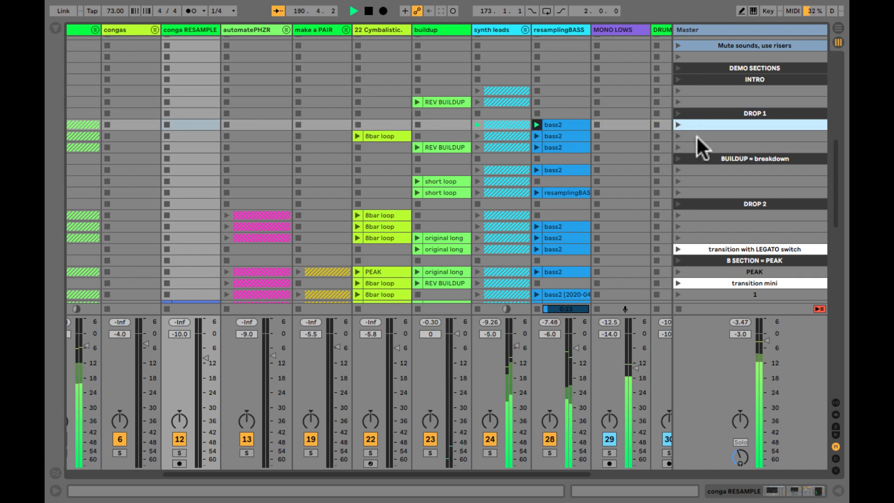
pyautogui.click(696, 135)
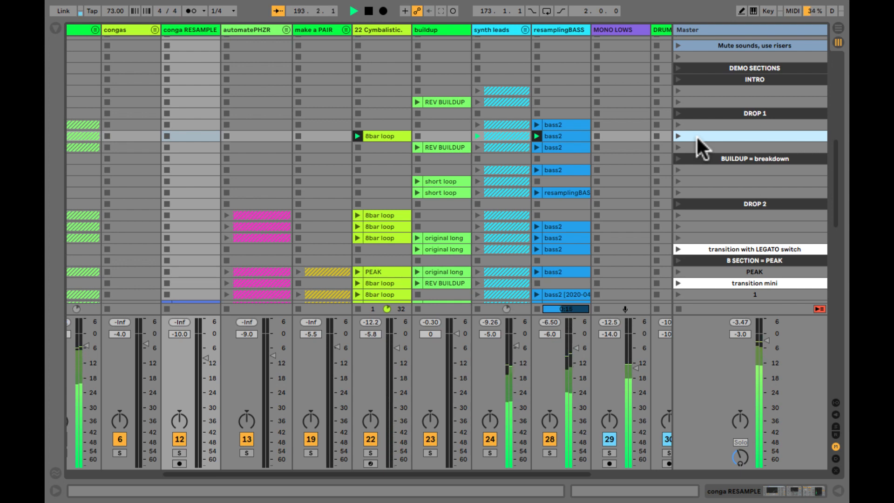
# Duplicate the 8bar loop from the second DROP 1 scene into the third, and launch that third scene
pyautogui.hscroll(-5, 696, 135)
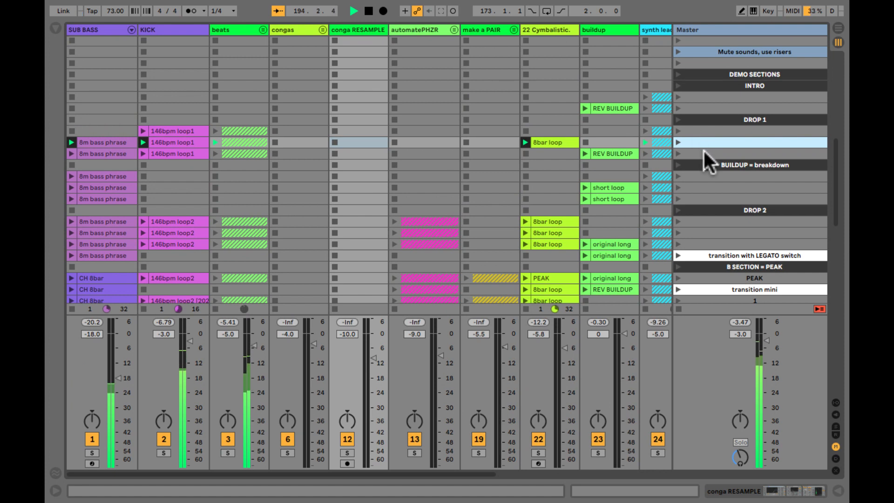
pyautogui.click(704, 153)
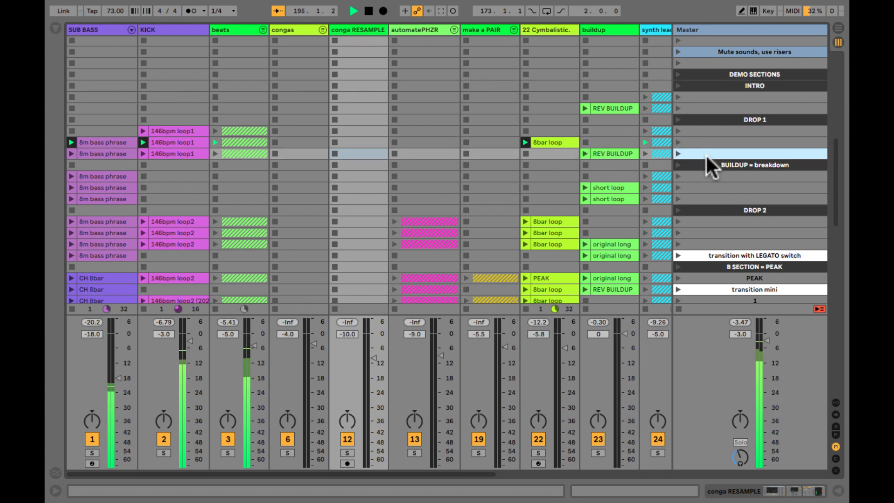
pyautogui.click(543, 142)
pyautogui.press('super+d')
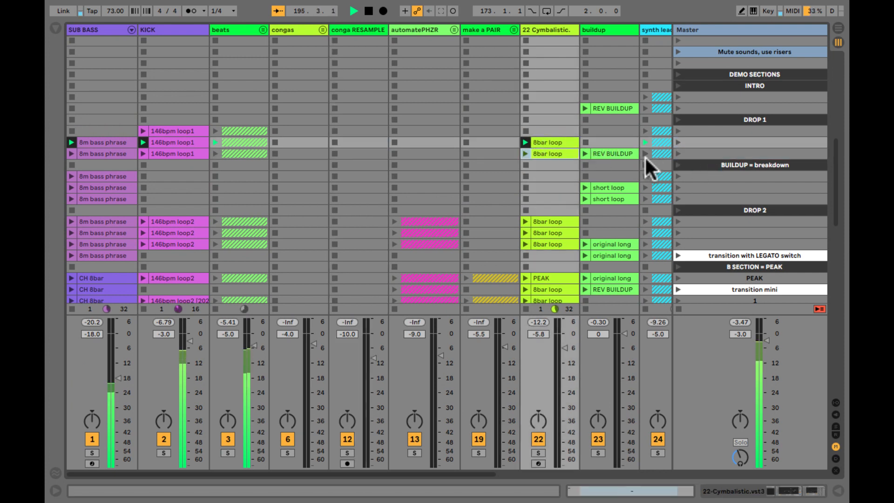
pyautogui.click(676, 153)
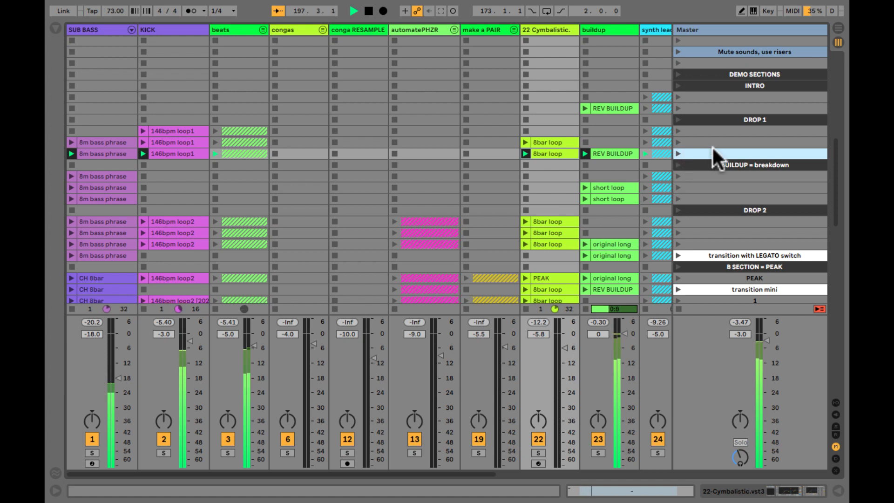
# Play the first scene under BUILDUP = breakdown, and stop playback
pyautogui.scroll(-3, 712, 148)
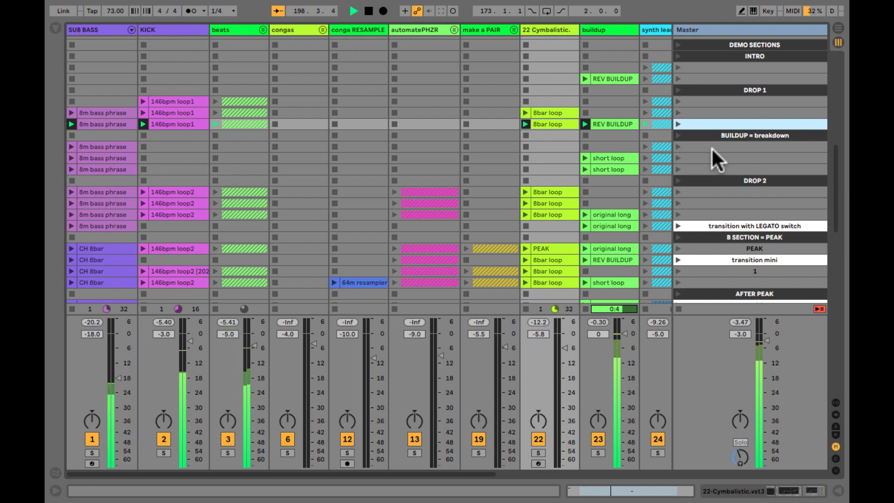
pyautogui.click(695, 147)
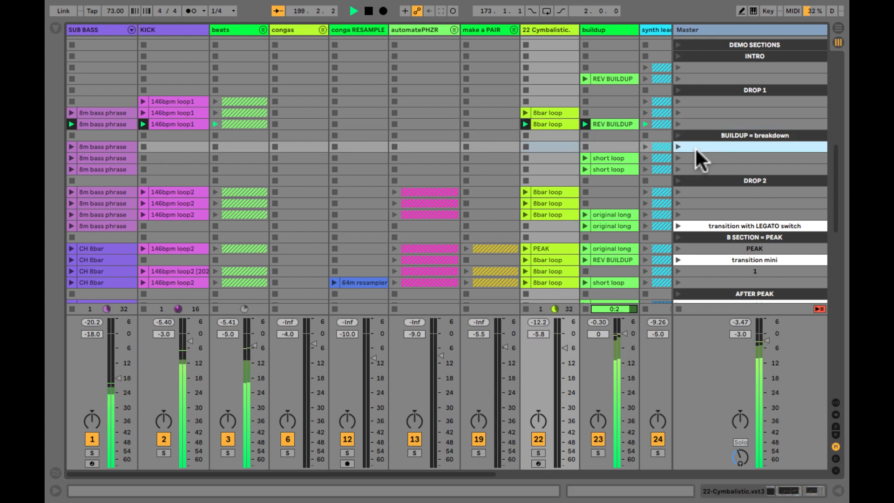
pyautogui.click(678, 146)
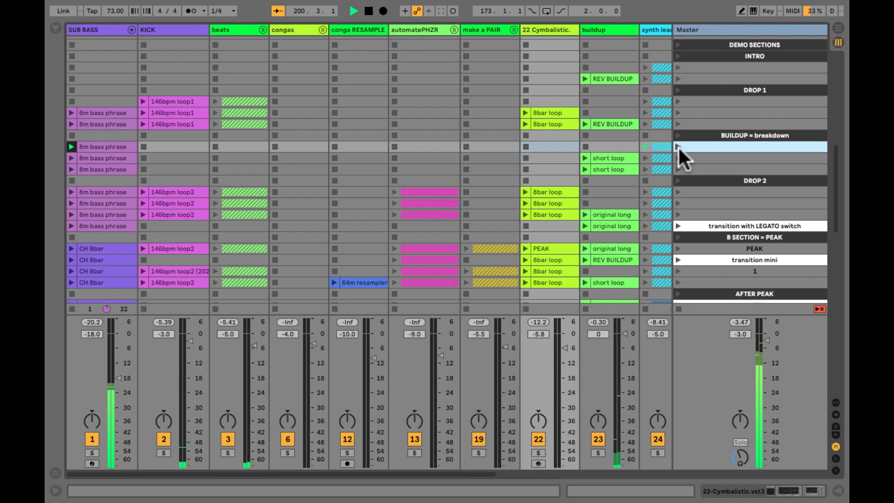
pyautogui.press('space')
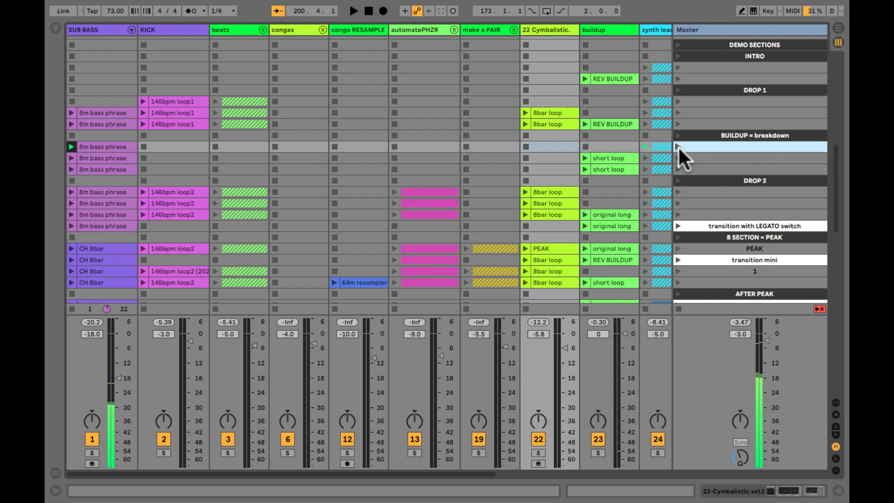
# Review the REV BUILDUP clip and breakdown scenes, and play the last scene before DROP 2
pyautogui.click(599, 123)
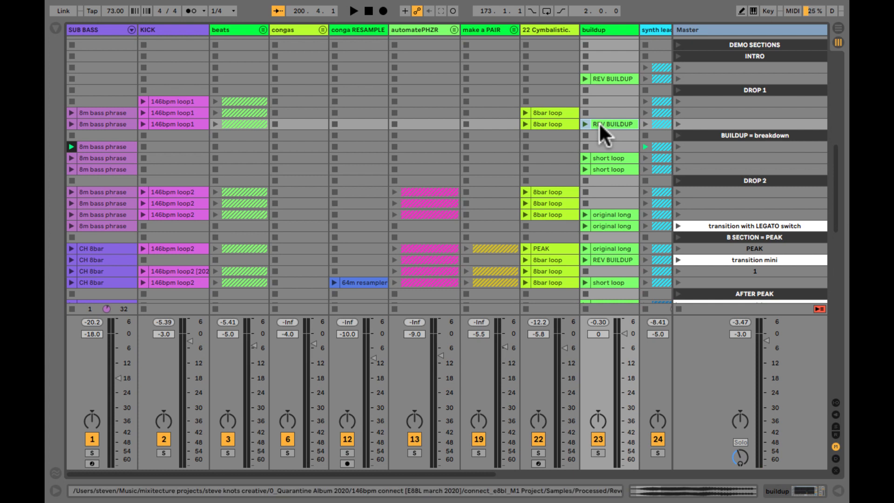
pyautogui.click(703, 146)
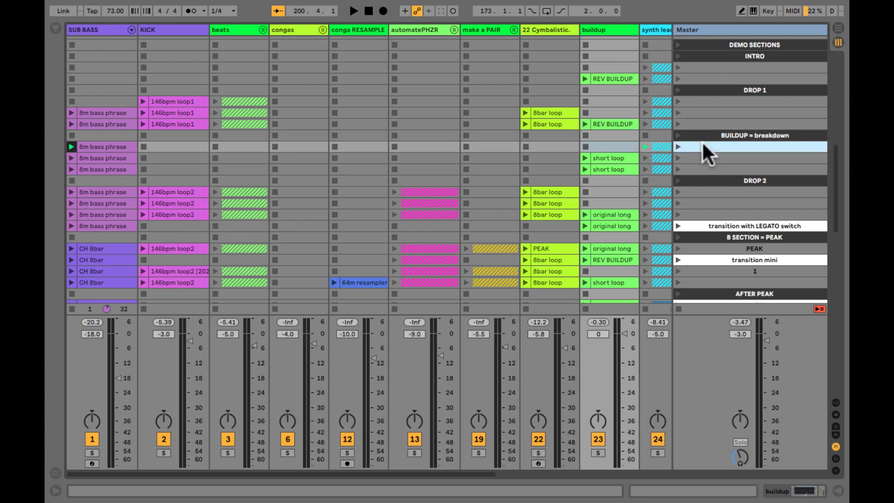
pyautogui.click(693, 168)
pyautogui.scroll(-2, 693, 167)
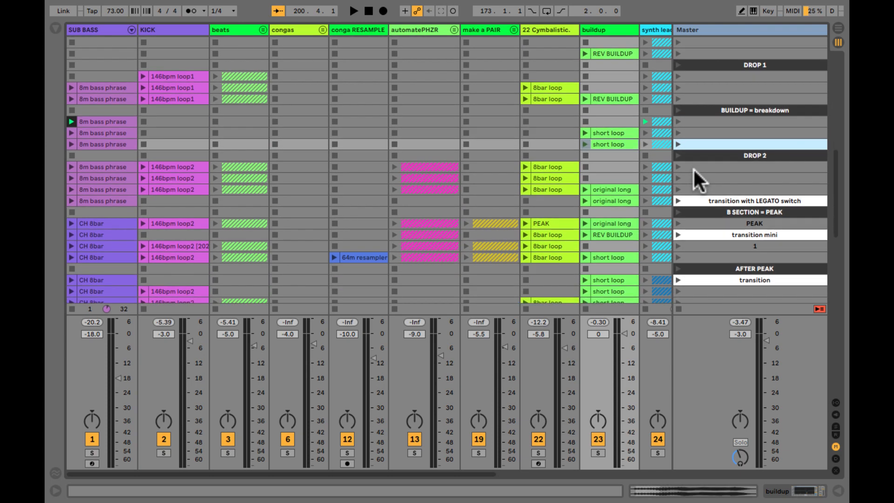
pyautogui.hscroll(2, 558, 149)
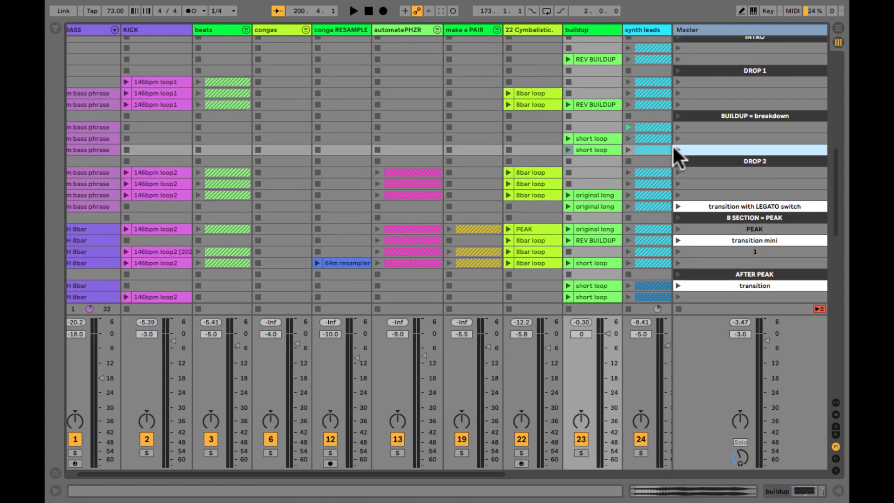
pyautogui.click(678, 150)
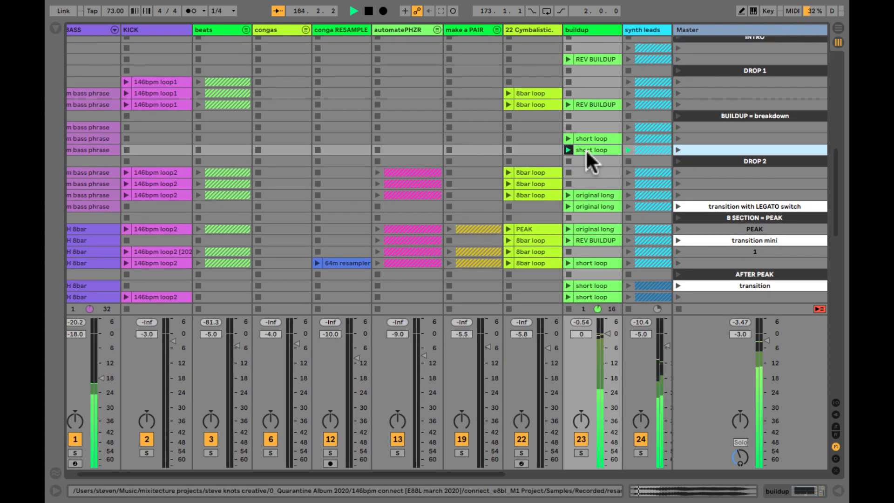
# Solo the buildup track briefly, and show the clip details of its playing short loop
pyautogui.click(581, 452)
pyautogui.click(581, 453)
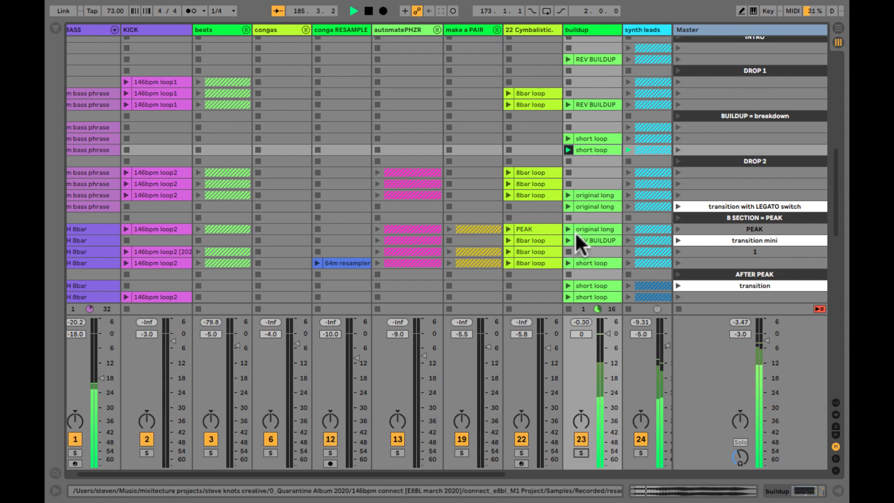
pyautogui.hotkey('shift', 'Tab')
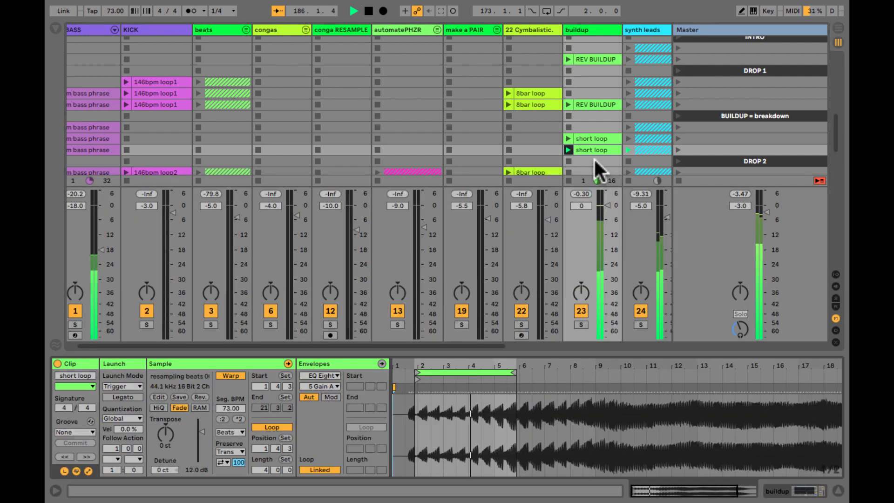
# Launch the first scene under DROP 2, and enlarge the clip grid to show the scenes through AFTER PEAK
pyautogui.scroll(-5, 593, 95)
pyautogui.hscroll(2, 593, 95)
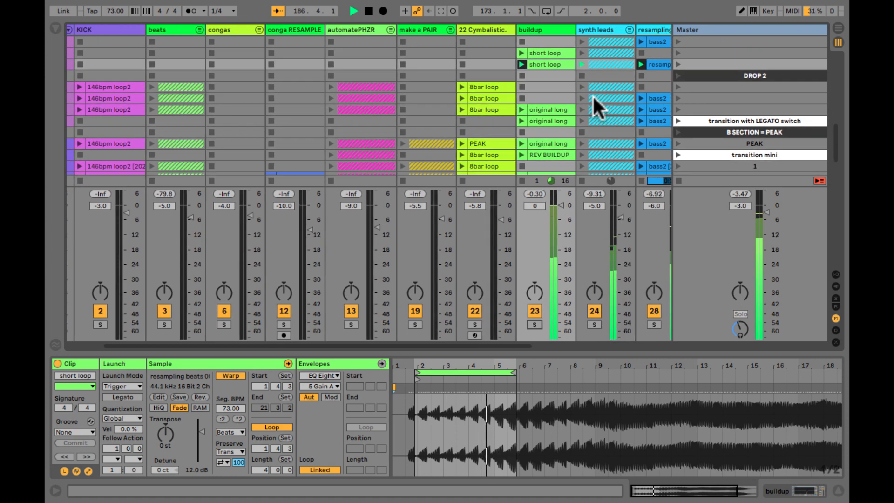
pyautogui.click(678, 87)
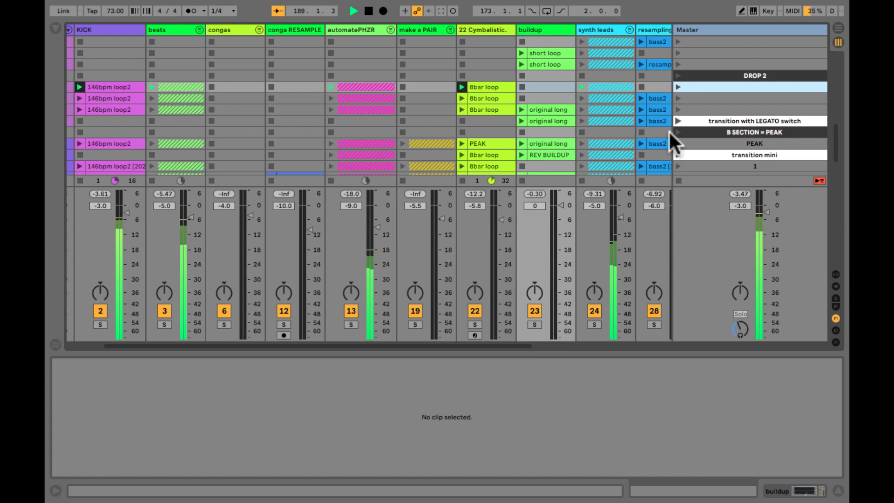
pyautogui.moveTo(684, 186); pyautogui.dragTo(686, 252)
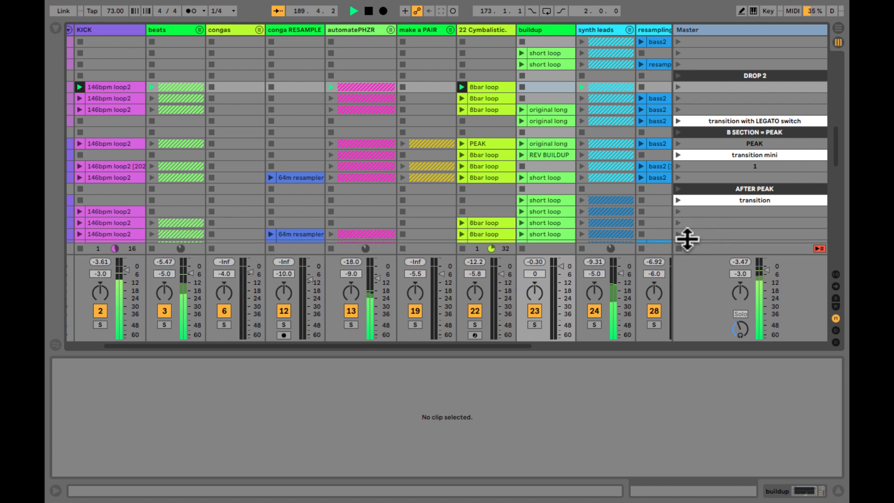
# Play the PEAK scene, stop all clips, and select the transition with LEGATO switch scene
pyautogui.click(678, 144)
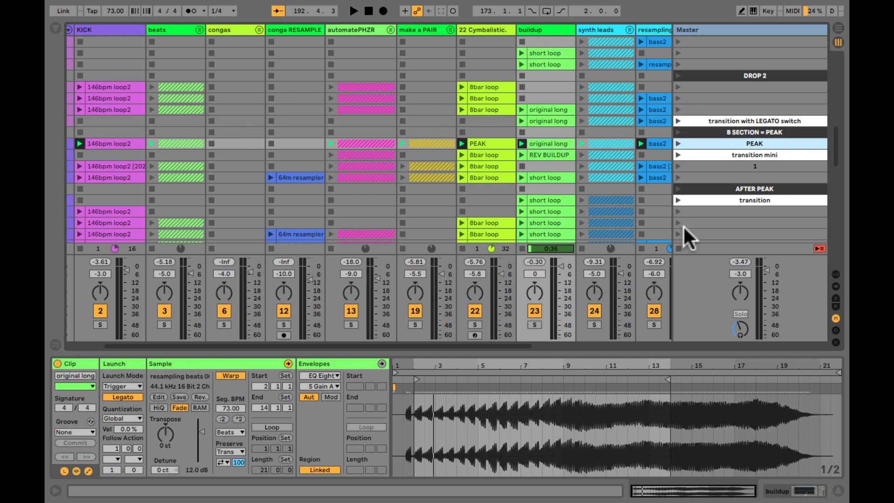
pyautogui.click(678, 248)
pyautogui.click(707, 120)
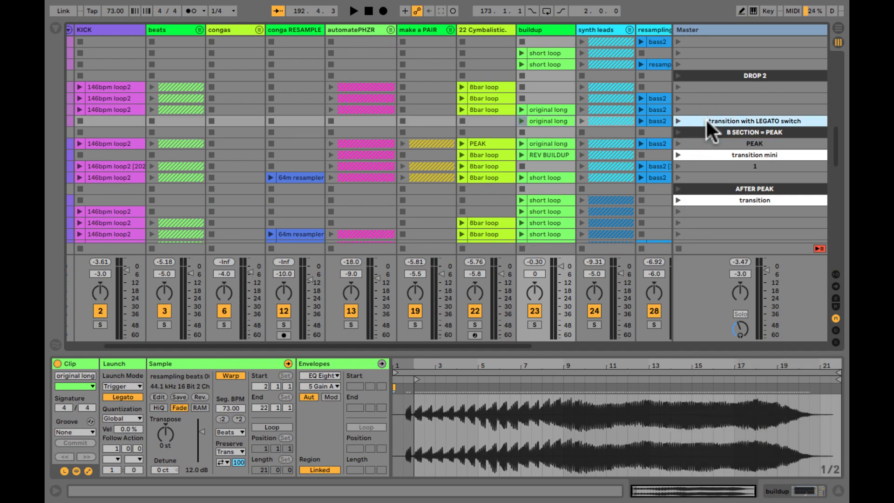
# Unfold the beats group, and show the breakbeat, hihats and kick clips of the third DROP 2 scene
pyautogui.click(348, 121)
pyautogui.scroll(2, 353, 121)
pyautogui.hscroll(-2, 352, 121)
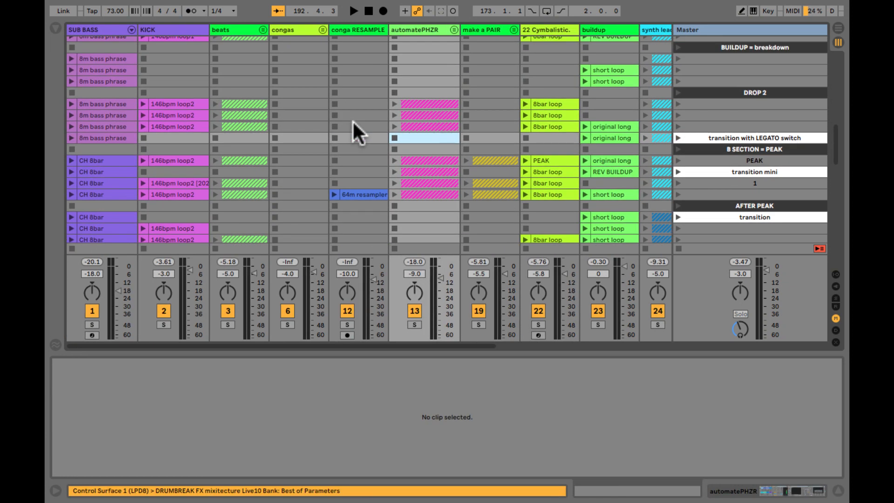
pyautogui.click(263, 29)
pyautogui.click(302, 129)
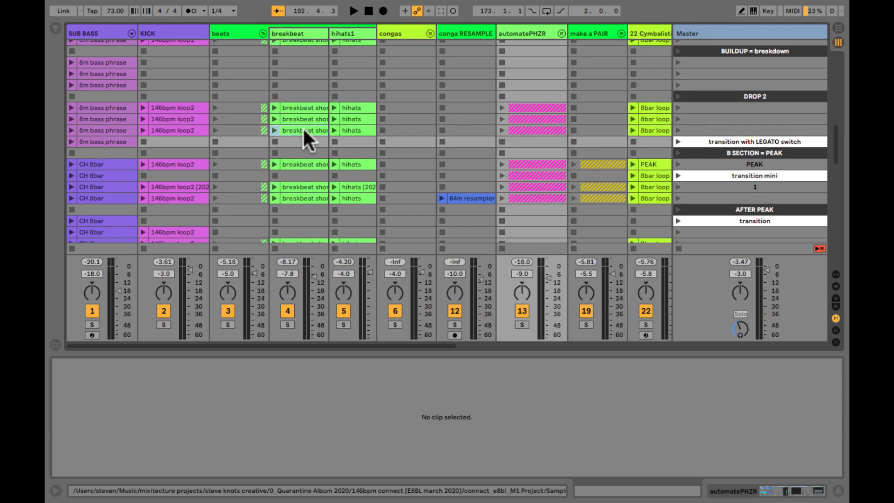
pyautogui.click(691, 129)
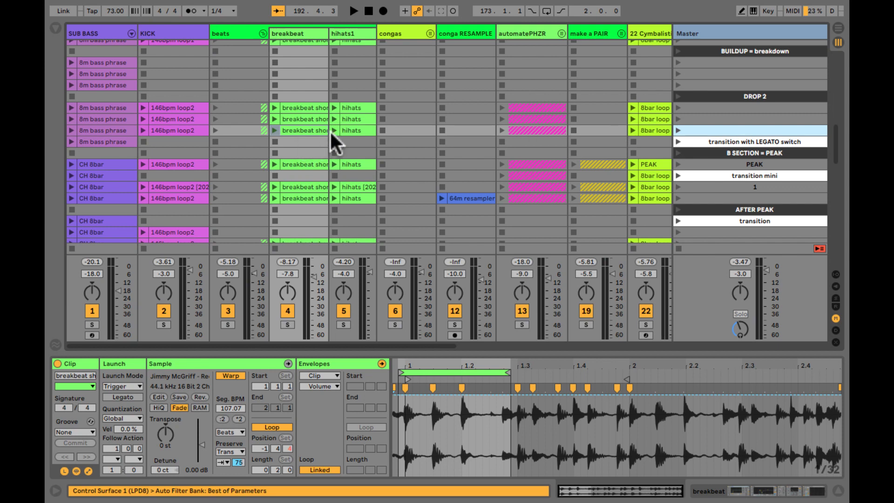
pyautogui.click(345, 130)
pyautogui.click(161, 129)
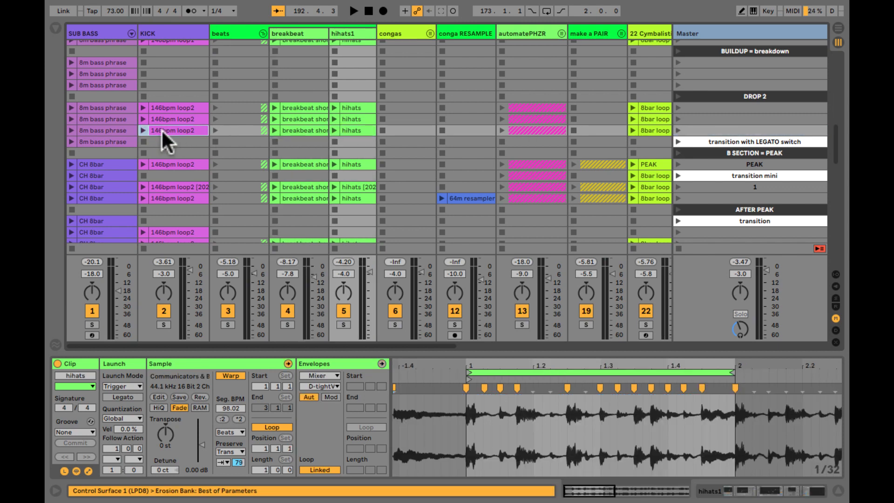
# Step across the drum slots around the third DROP 2 scene to compare their clips, and select that scene
pyautogui.click(164, 139)
pyautogui.press('Right')
pyautogui.press('Right')
pyautogui.press('Right')
pyautogui.press('Right')
pyautogui.press('Left')
pyautogui.press('Left')
pyautogui.press('Left')
pyautogui.press('Right')
pyautogui.press('Right')
pyautogui.click(703, 129)
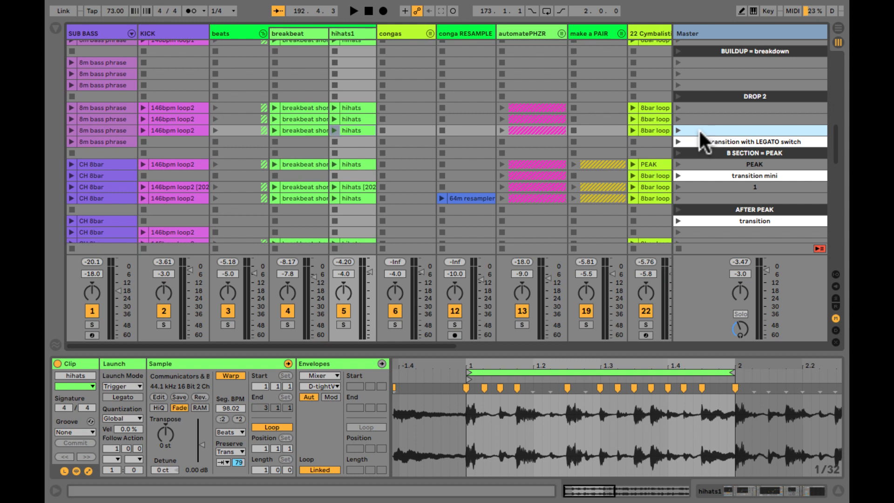
# Play the third DROP 2 scene, and switch to the transition with LEGATO switch scene
pyautogui.click(675, 129)
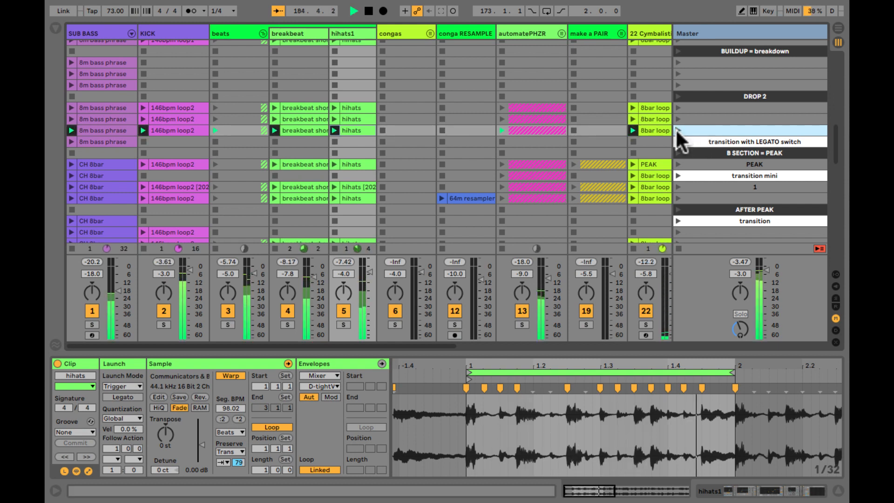
pyautogui.hscroll(6, 609, 145)
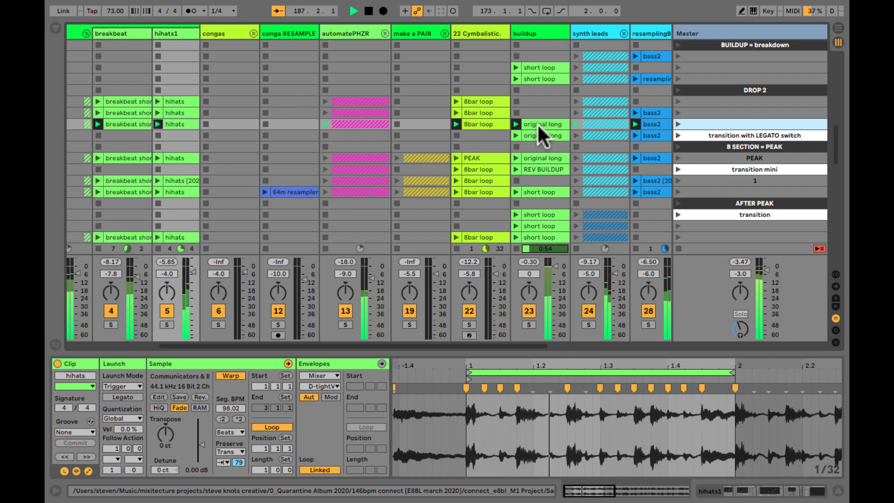
pyautogui.click(695, 134)
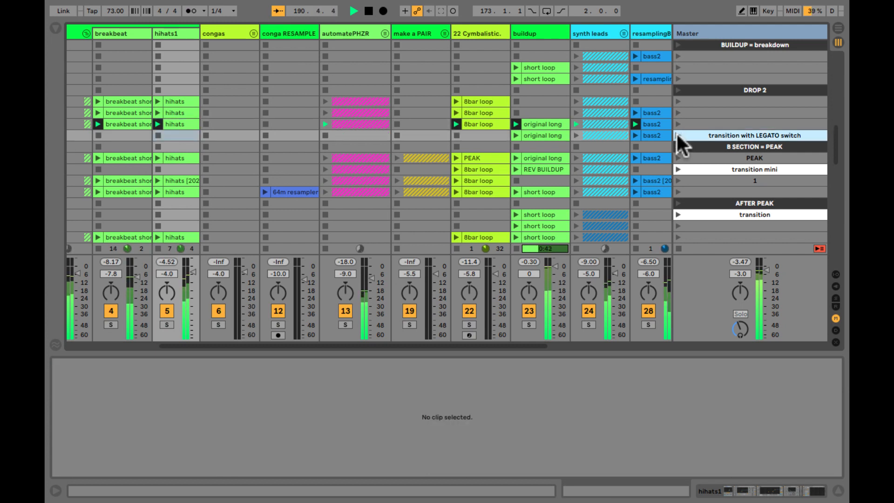
pyautogui.click(677, 135)
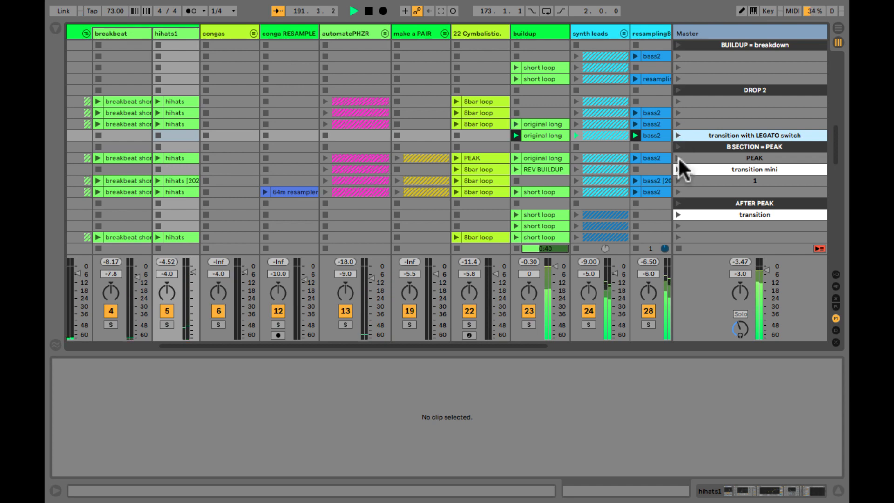
# Play the PEAK scene, and stop playback and all of its clips
pyautogui.click(678, 158)
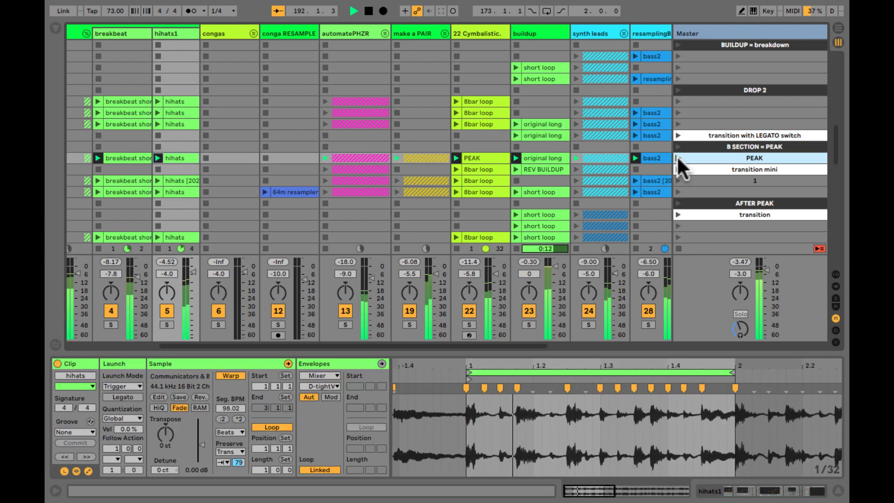
pyautogui.press('space')
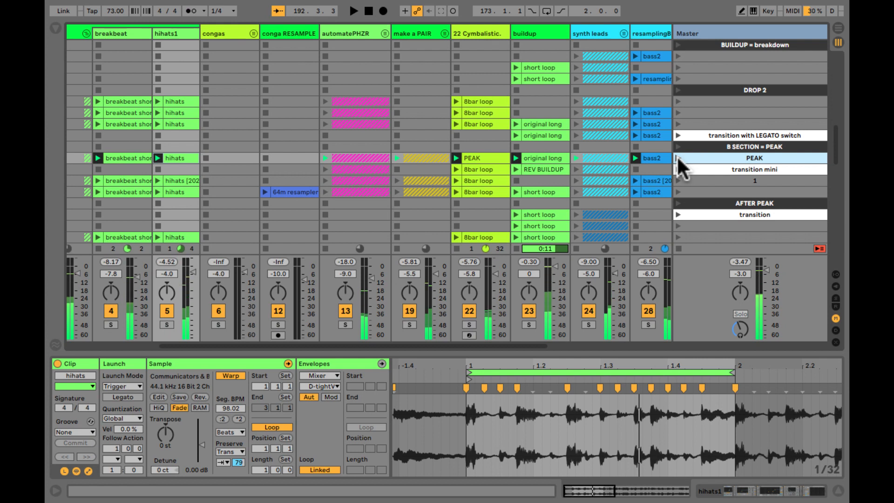
pyautogui.click(697, 136)
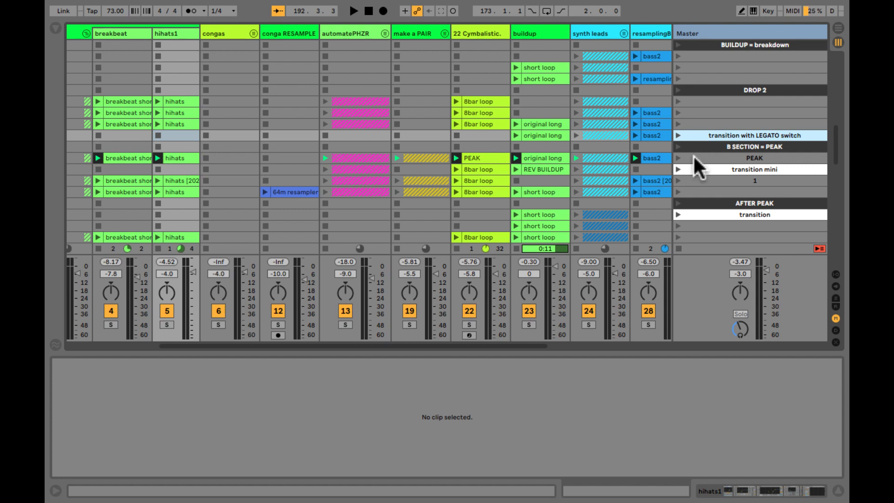
pyautogui.hscroll(5, 533, 142)
pyautogui.scroll(-1, 533, 142)
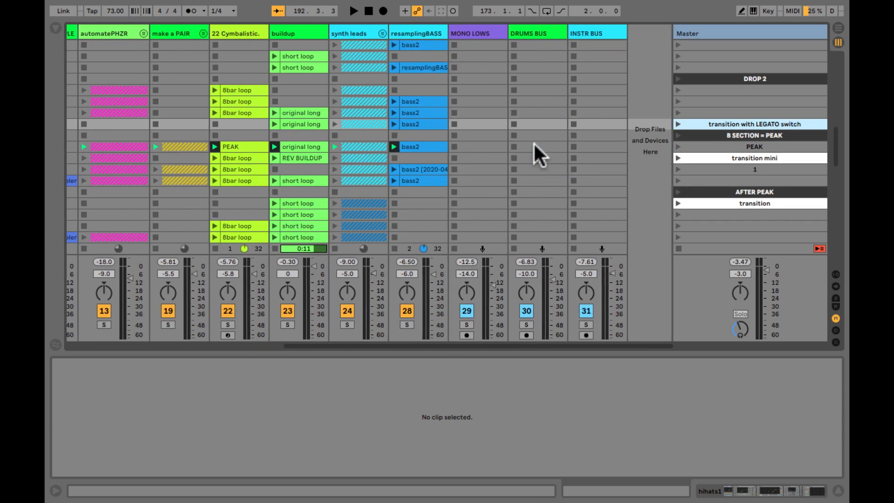
pyautogui.click(676, 248)
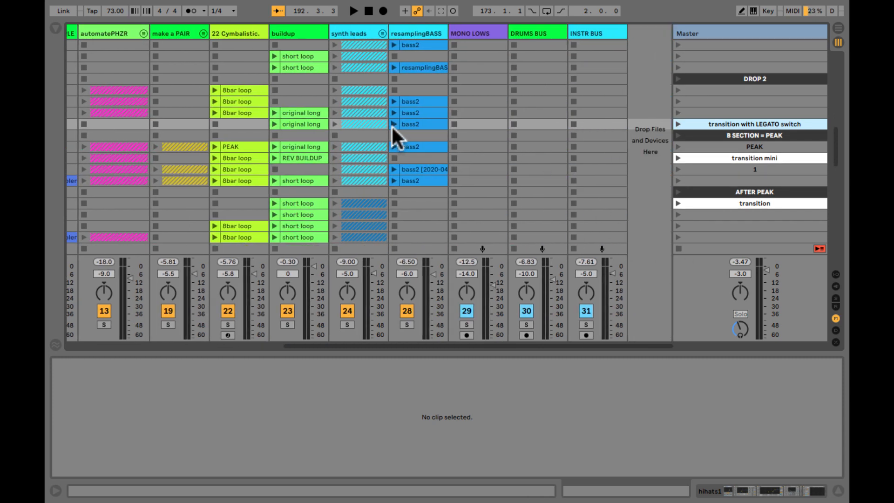
# Unfold the synth leads group, and copy the lead track's UPPERlift clip from the transition with LEGATO switch scene
pyautogui.click(381, 32)
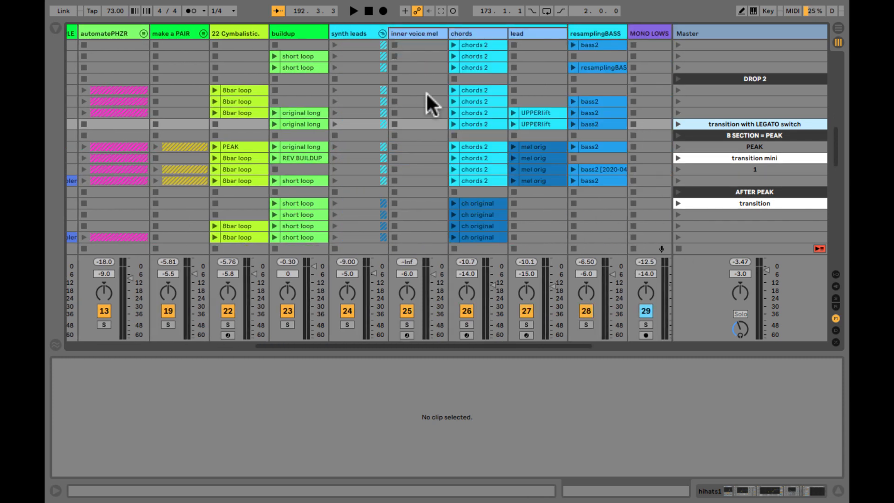
pyautogui.click(541, 122)
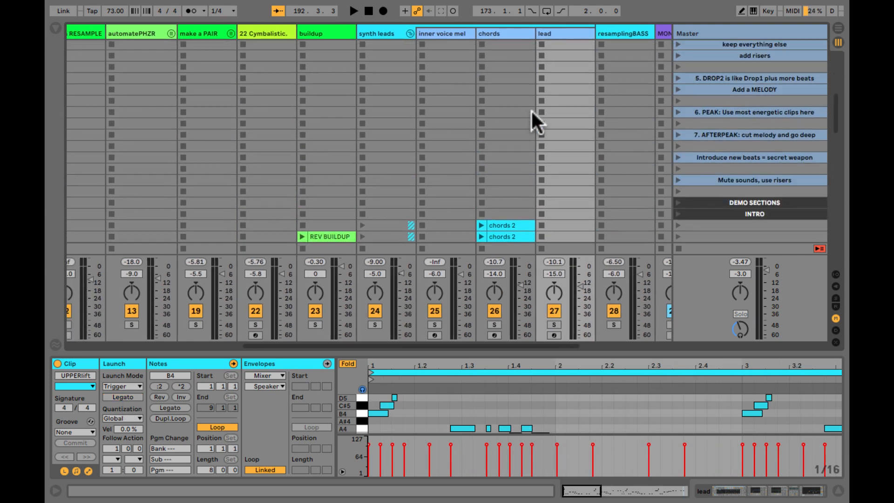
# Insert three empty scenes directly above DEMO SECTIONS
pyautogui.scroll(4, 532, 111)
pyautogui.scroll(-6, 532, 111)
pyautogui.hscroll(-1, 532, 111)
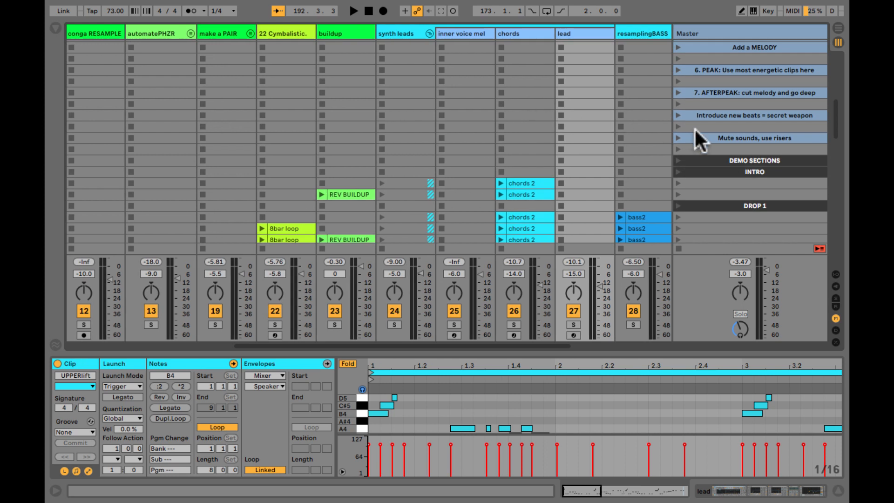
pyautogui.click(698, 146)
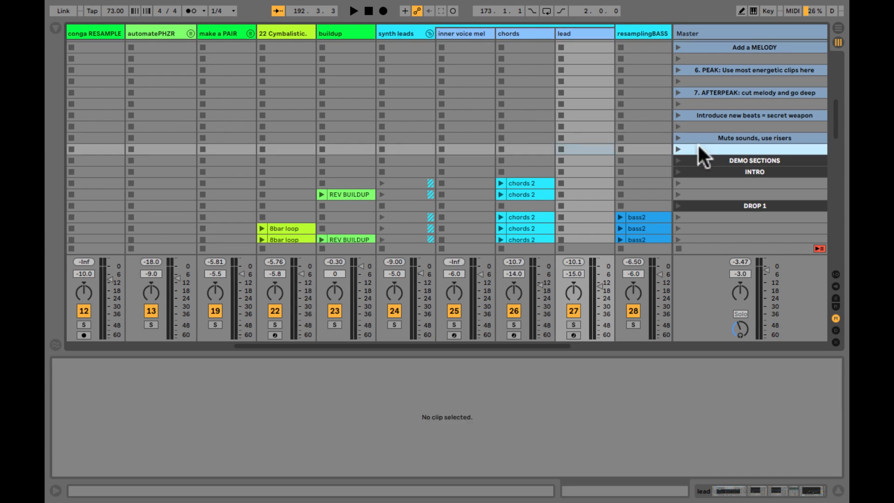
pyautogui.hotkey('ctrl', 'i')
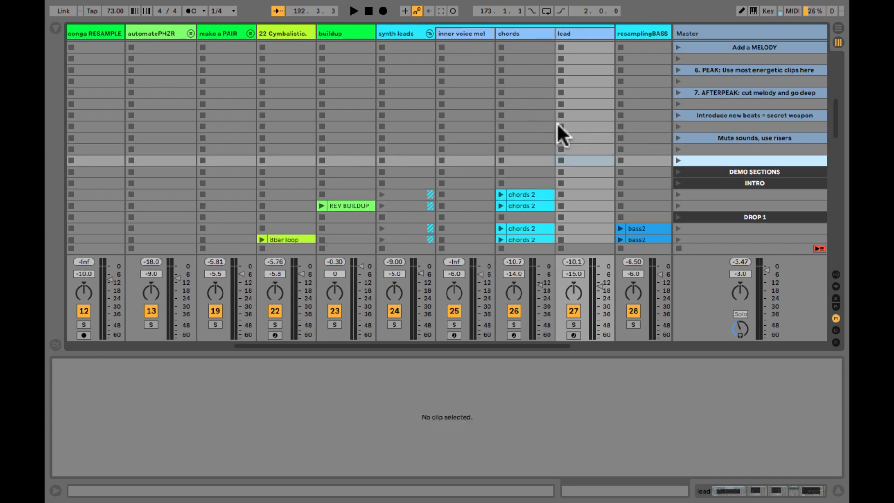
pyautogui.hotkey('ctrl', 'i')
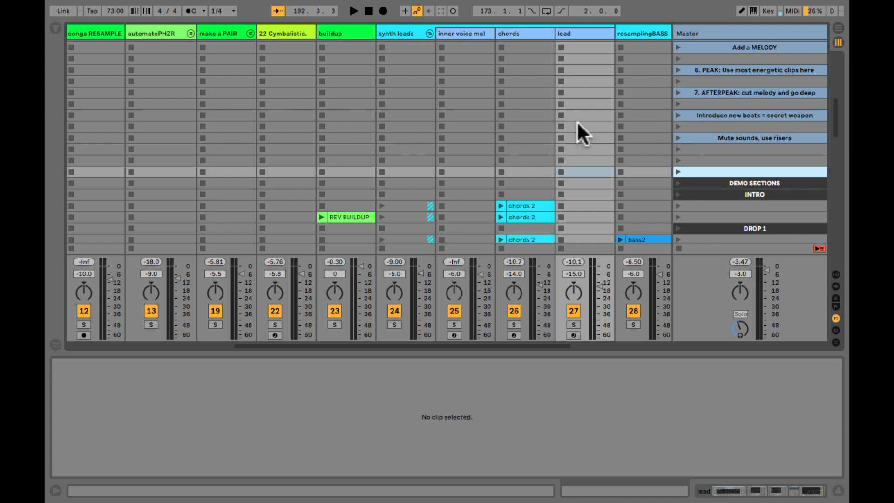
pyautogui.hotkey('ctrl', 'i')
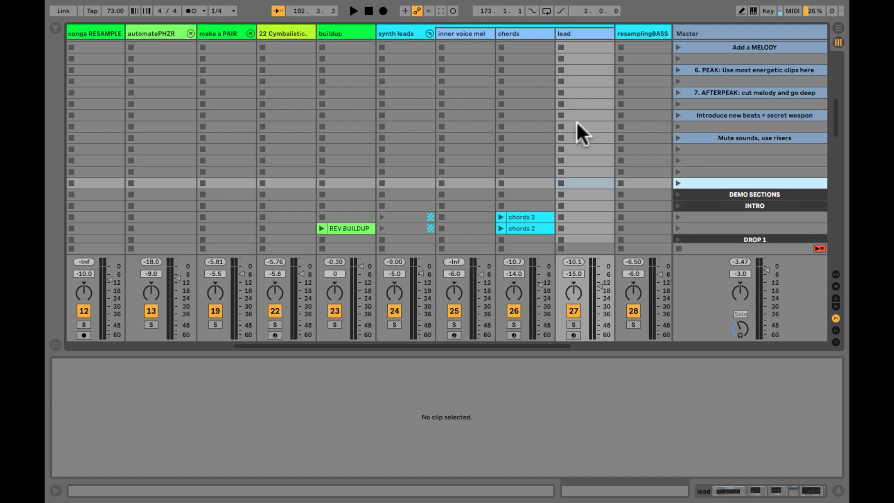
# Paste the UPPERlift clip into the lead track on an empty scene between the Mute sounds and DEMO SECTIONS rows
pyautogui.scroll(-3, 586, 162)
pyautogui.hscroll(2, 587, 161)
pyautogui.click(586, 161)
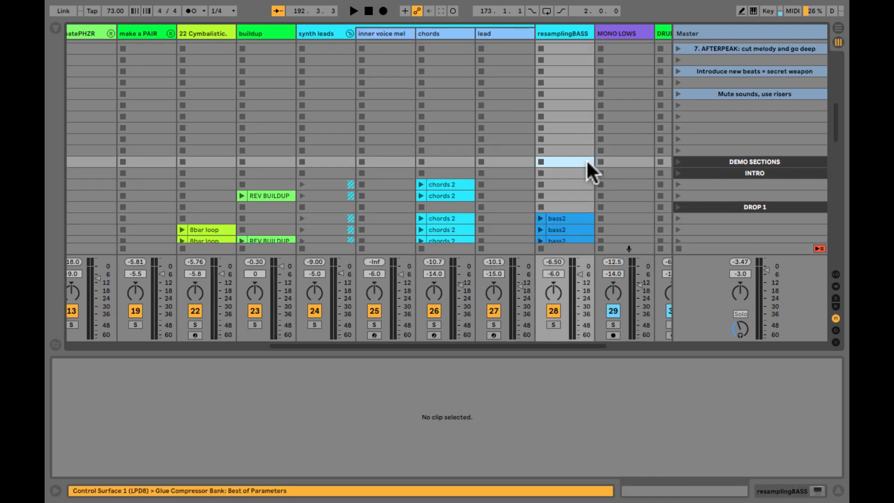
pyautogui.click(575, 128)
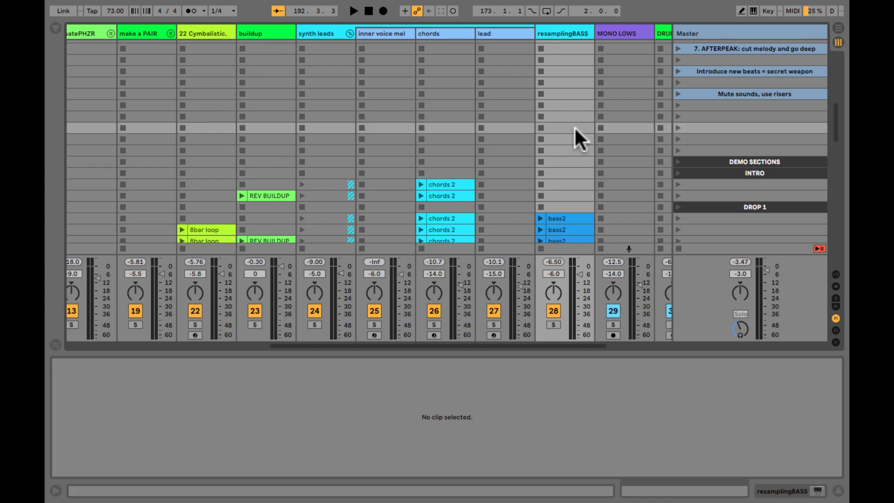
pyautogui.click(569, 128)
pyautogui.click(506, 126)
pyautogui.hotkey('ctrl', 'v')
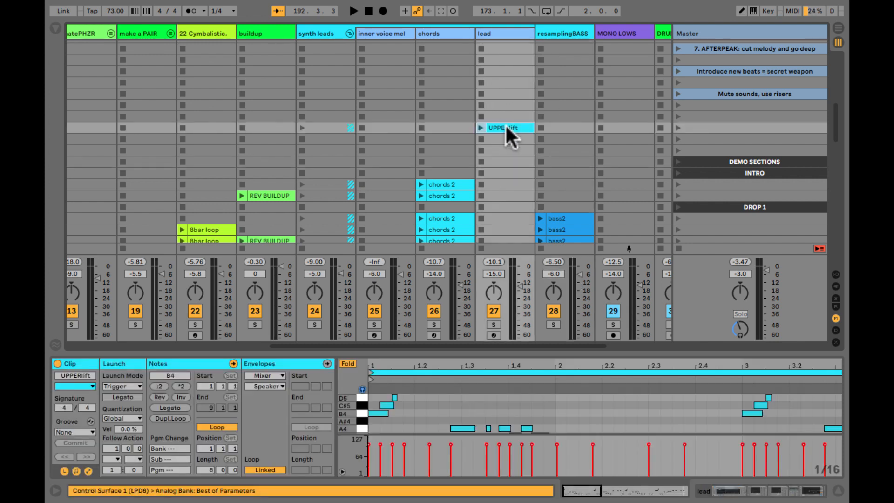
# Play the pasted UPPERlift clip, and fit its full eight bars of notes in the note editor
pyautogui.click(481, 127)
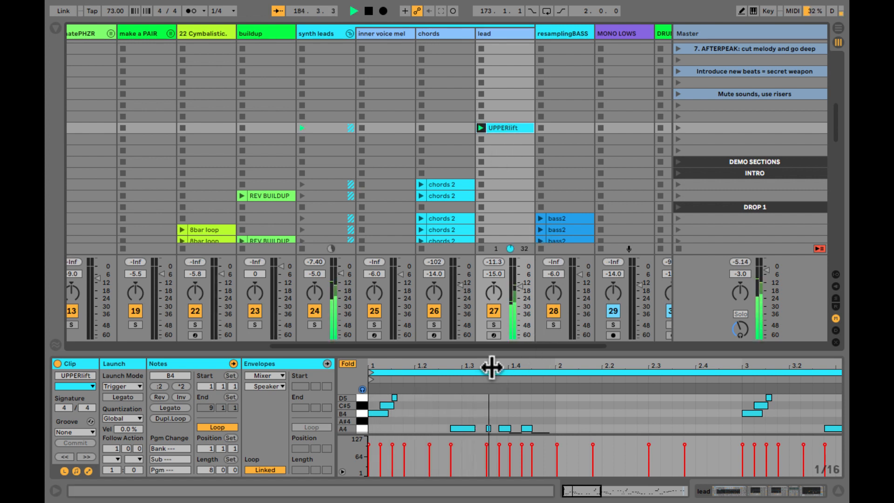
pyautogui.moveTo(499, 365); pyautogui.dragTo(497, 367)
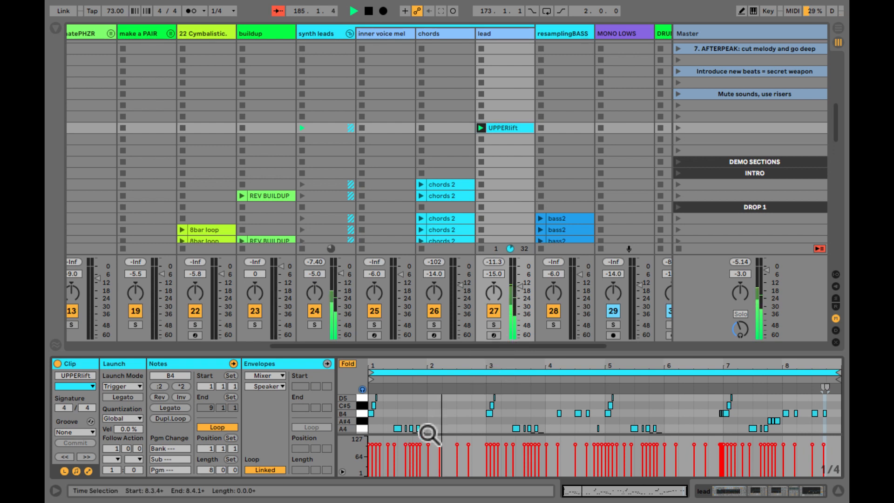
pyautogui.moveTo(446, 436); pyautogui.dragTo(440, 456)
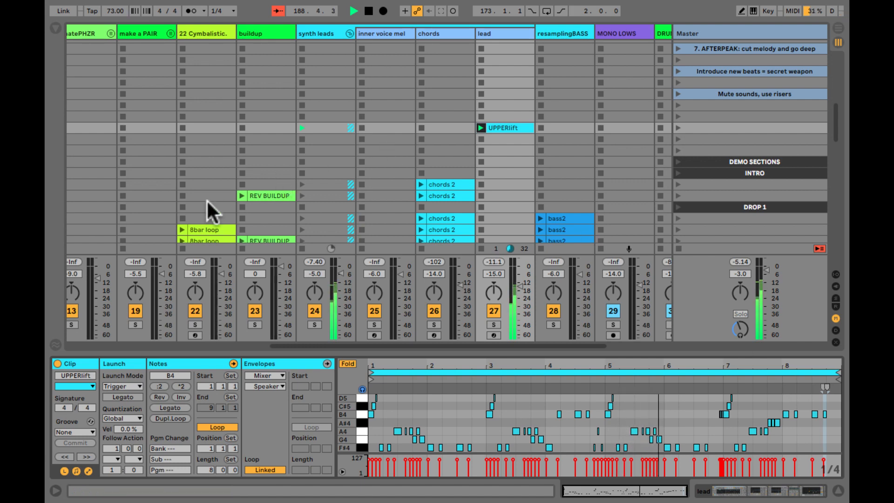
# Show the details of the DROP 1 breakbeat clip, and return to the notes of the UPPERlift clip
pyautogui.hscroll(-7, 216, 199)
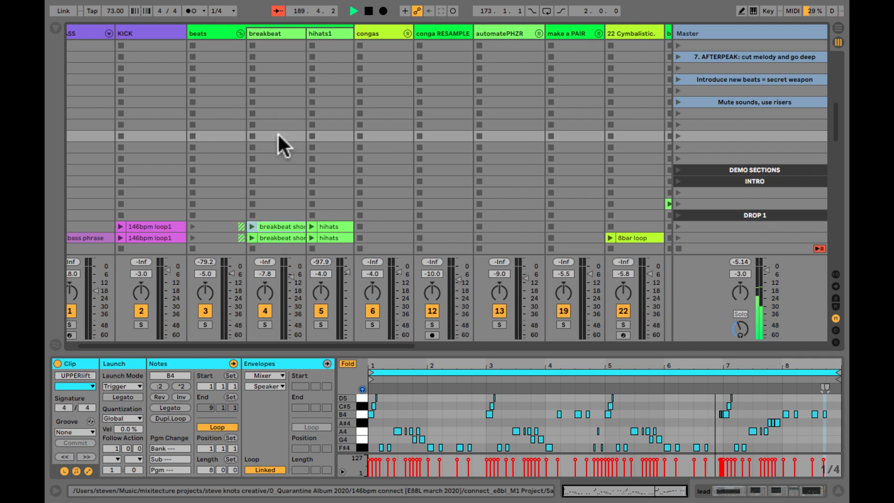
pyautogui.moveTo(277, 115); pyautogui.dragTo(277, 136)
pyautogui.hscroll(10, 277, 136)
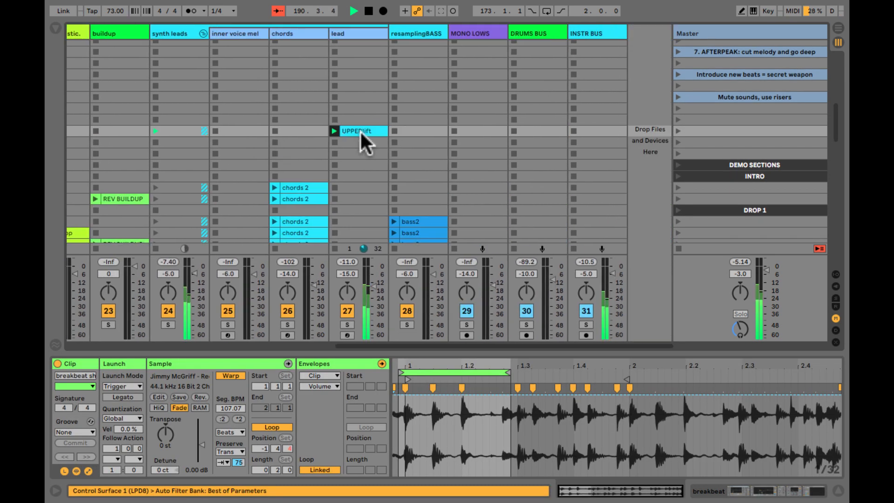
pyautogui.click(360, 129)
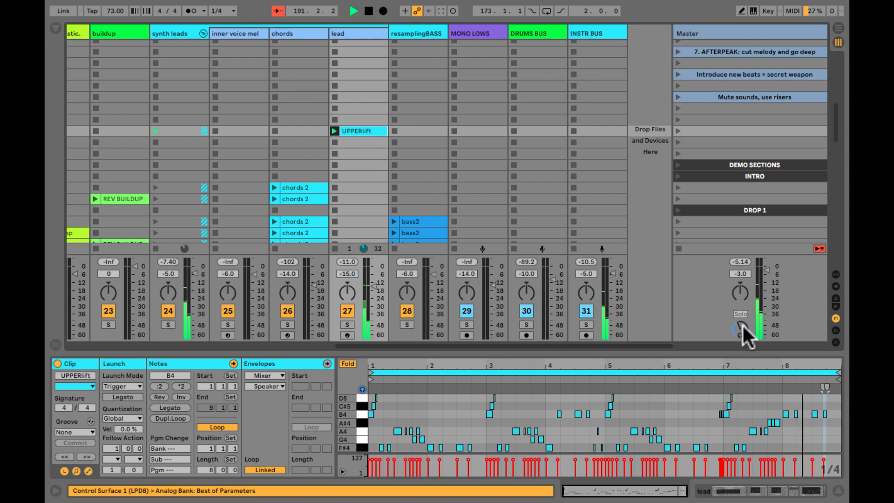
# Stop playback and duplicate the UPPERlift clip into the lead track's empty slot directly below it
pyautogui.press('space')
pyautogui.click(782, 402)
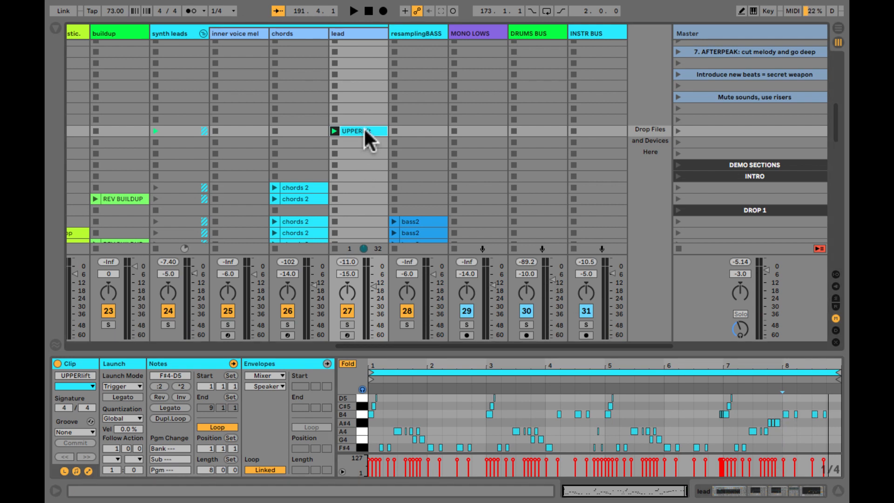
pyautogui.moveTo(364, 128); pyautogui.dragTo(362, 140)
pyautogui.hscroll(-10, 362, 141)
pyautogui.hscroll(-3, 361, 141)
pyautogui.hscroll(10, 456, 163)
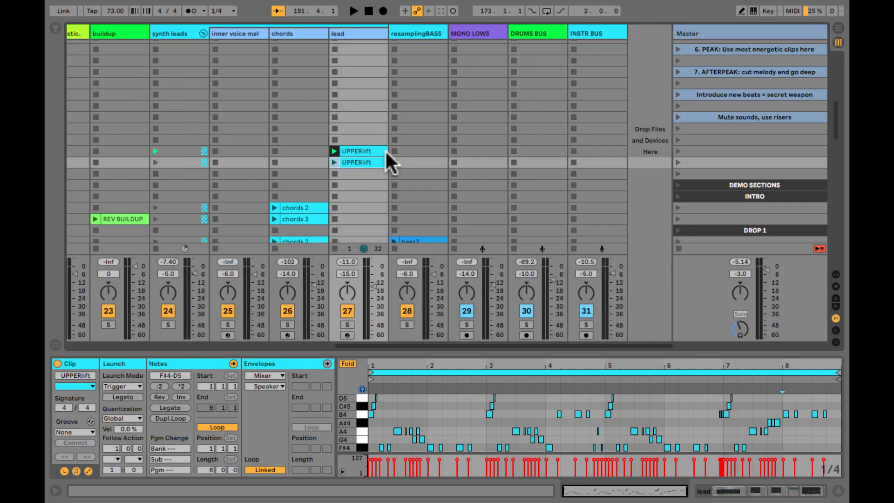
# Play the two UPPERlift scenes in turn, and enable Legato launching on the lower clip with its Notes settings hidden
pyautogui.click(679, 151)
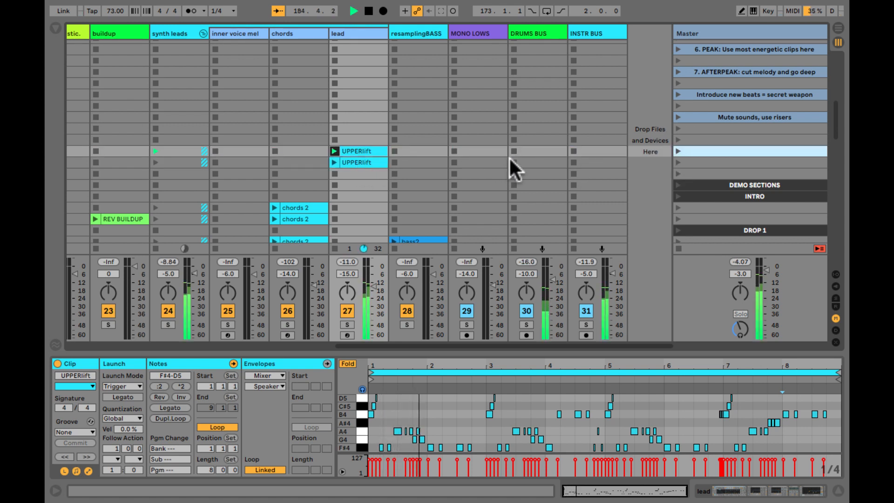
pyautogui.click(689, 161)
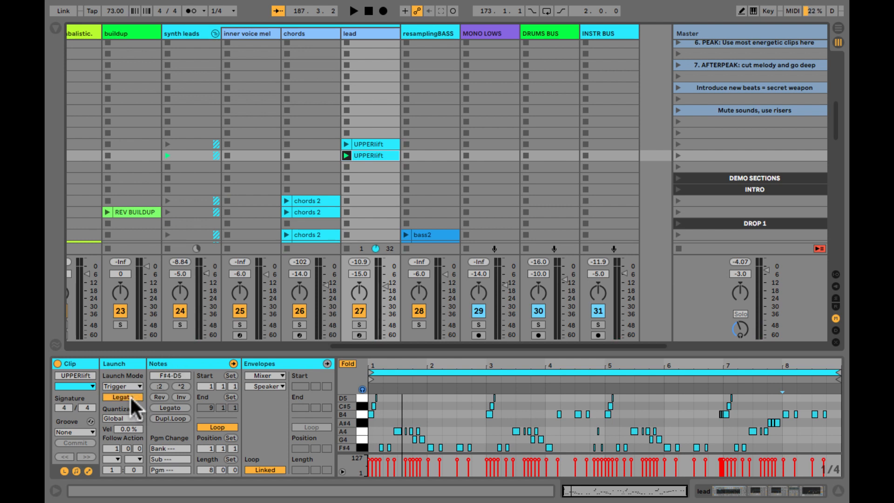
pyautogui.click(75, 469)
pyautogui.click(75, 469)
pyautogui.click(75, 469)
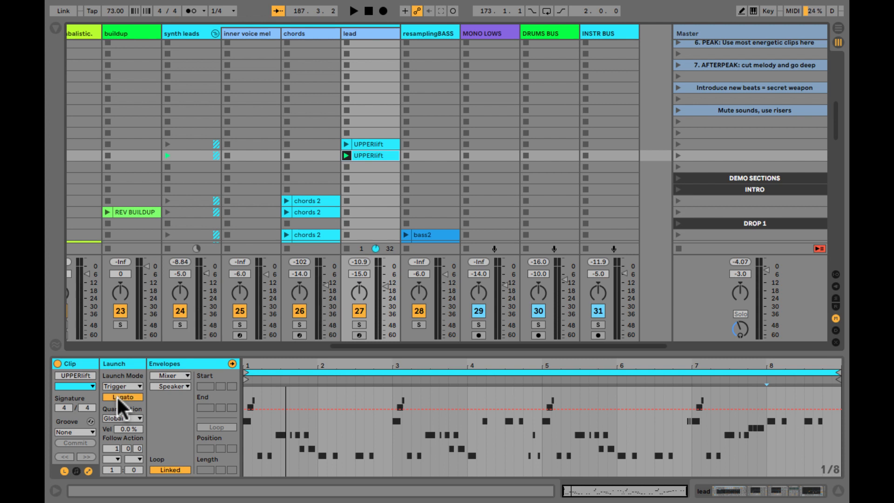
# Stop all clips and move the start marker of the upper UPPERlift clip to bar 5
pyautogui.click(678, 248)
pyautogui.click(376, 143)
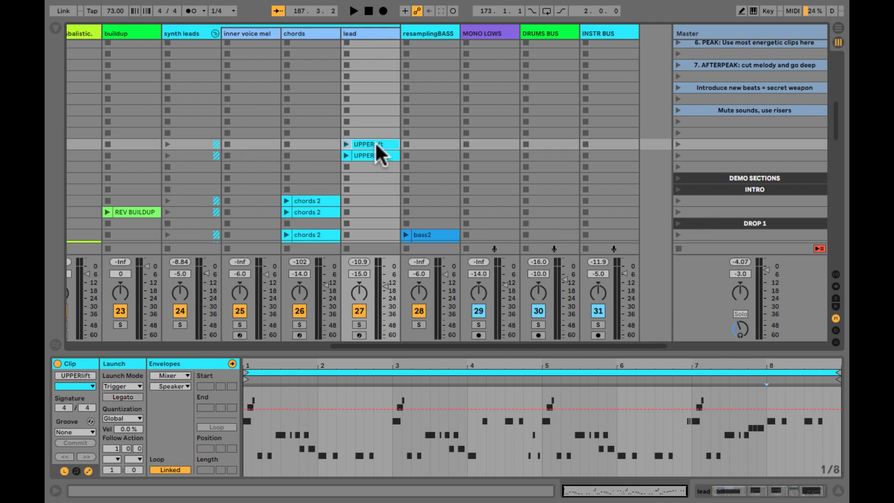
pyautogui.moveTo(245, 379); pyautogui.dragTo(549, 386)
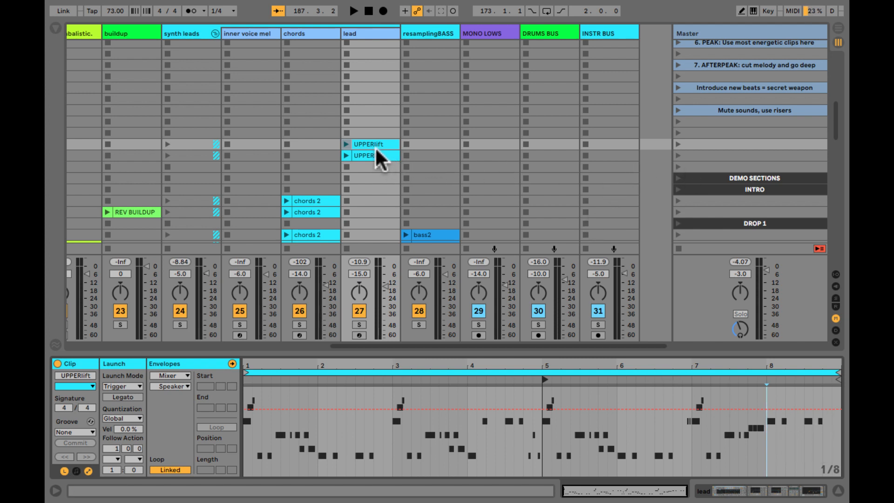
# Fill the third scene with copies of the first scene's UPPERlift and breakbeat clips plus the 146bpm loop1 kick clip from DROP 1
pyautogui.moveTo(374, 141); pyautogui.dragTo(372, 164)
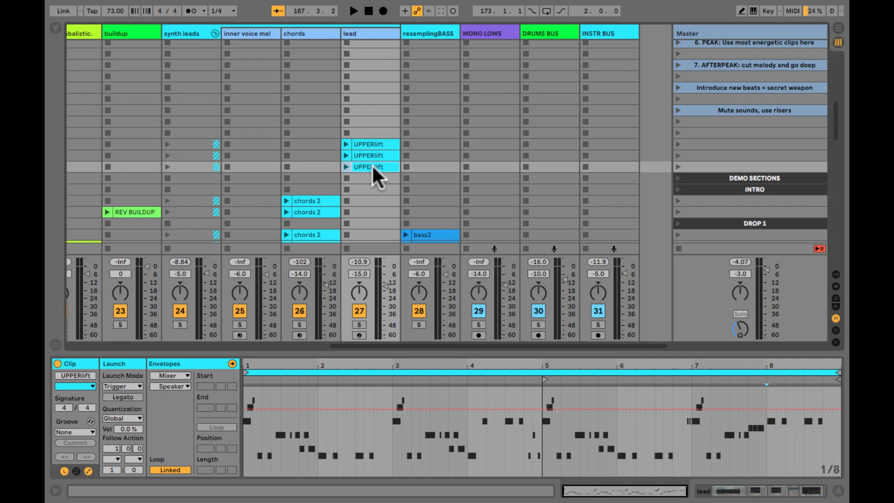
pyautogui.hscroll(-10, 372, 164)
pyautogui.moveTo(303, 146); pyautogui.dragTo(301, 170)
pyautogui.click(172, 238)
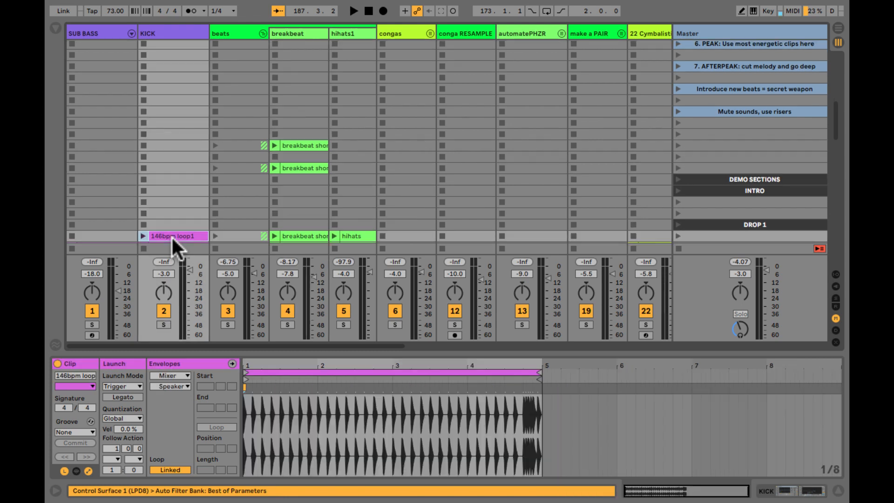
pyautogui.click(188, 167)
pyautogui.hotkey('ctrl', 'v')
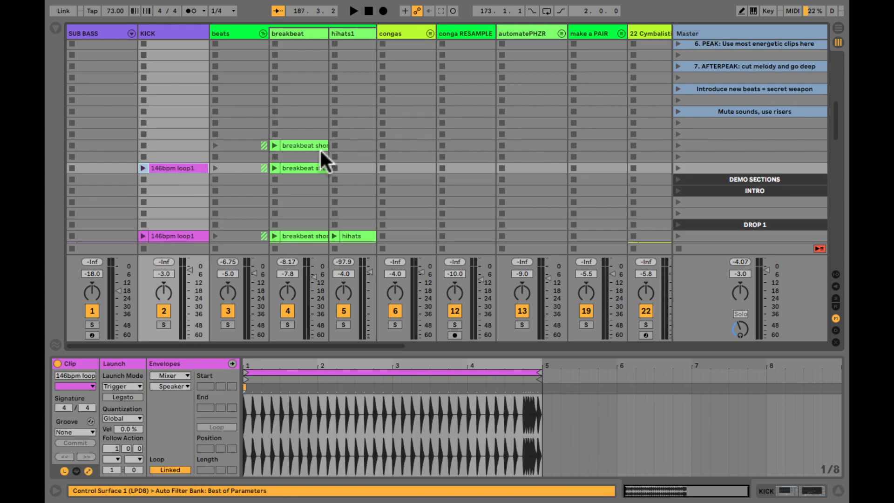
# Play the three UPPERlift scenes one after another, starting from the uppermost one
pyautogui.hscroll(5, 457, 150)
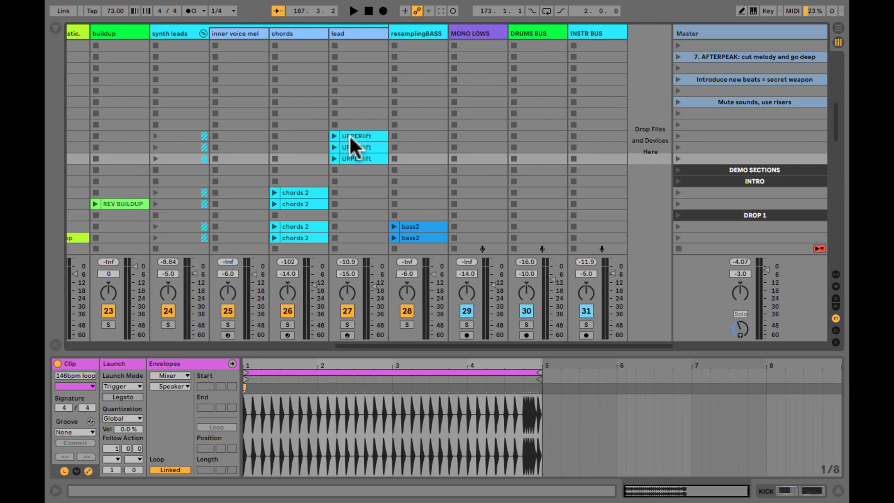
pyautogui.click(349, 135)
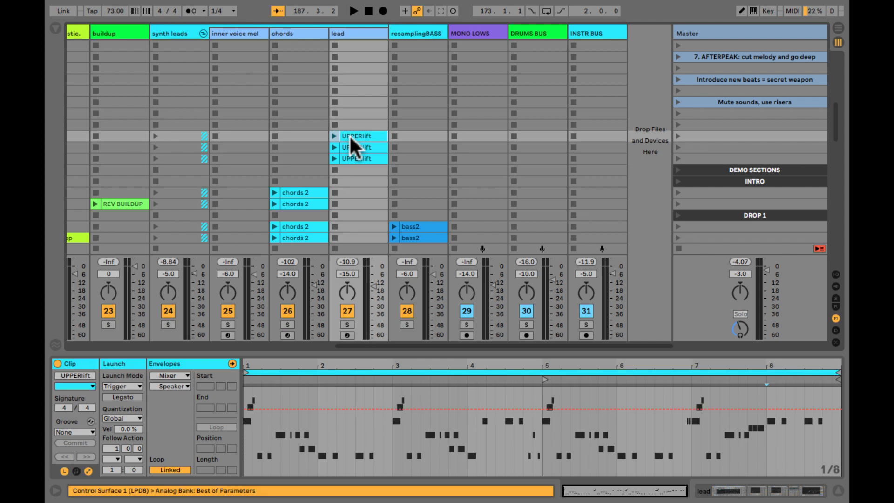
pyautogui.click(678, 135)
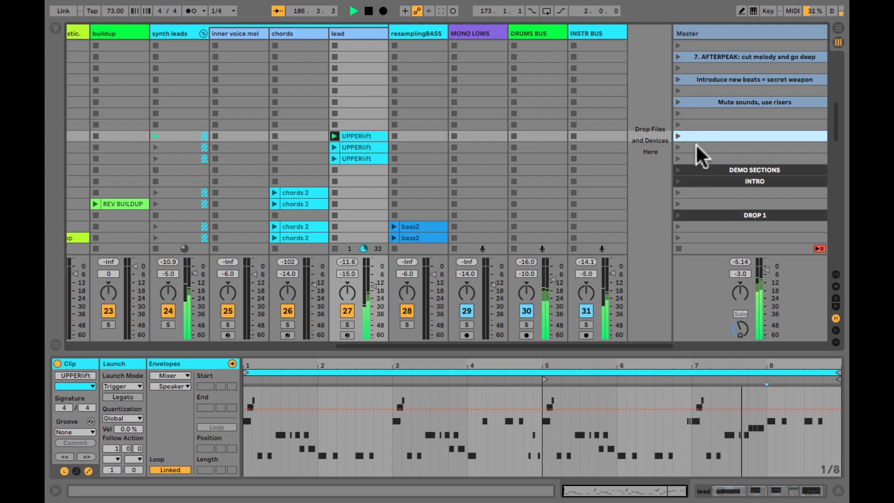
pyautogui.click(675, 147)
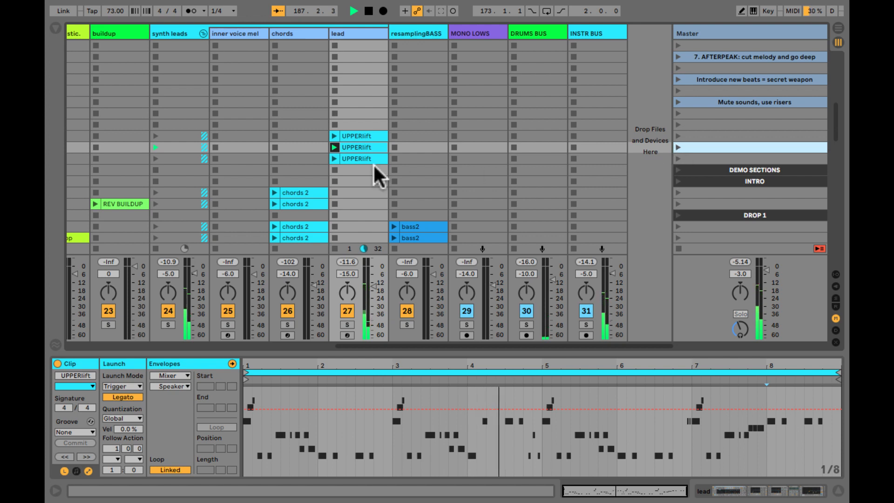
pyautogui.click(678, 157)
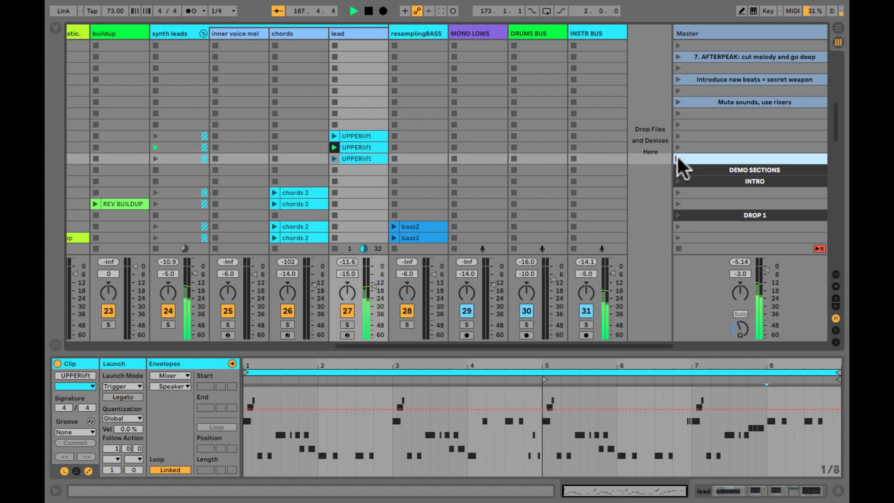
# Move the second UPPERlift clip's start marker to about bar 5, and rename its scene "legato scene"
pyautogui.click(358, 147)
pyautogui.moveTo(246, 379); pyautogui.dragTo(547, 398)
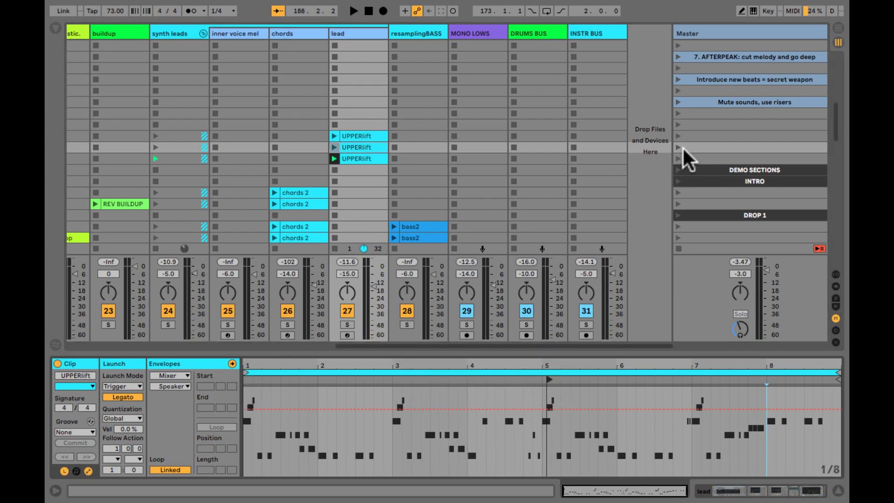
pyautogui.click(679, 135)
pyautogui.click(689, 143)
pyautogui.press('super+r')
pyautogui.write('legato scene')
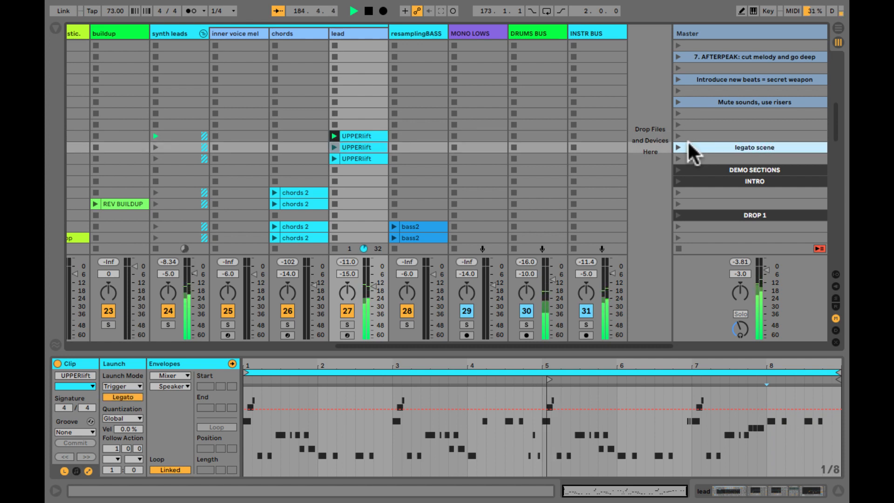
# Play the scene above legato scene, legato scene itself and the scene below it in turn, and stop playback
pyautogui.click(690, 135)
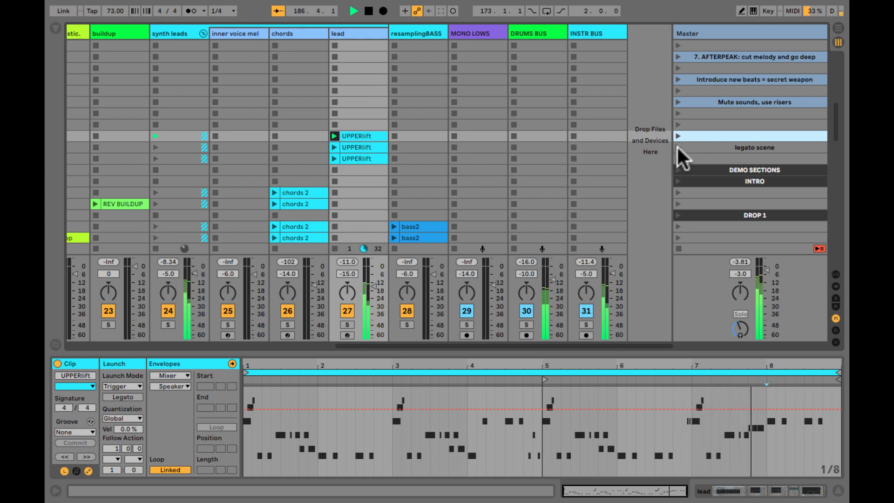
pyautogui.click(677, 148)
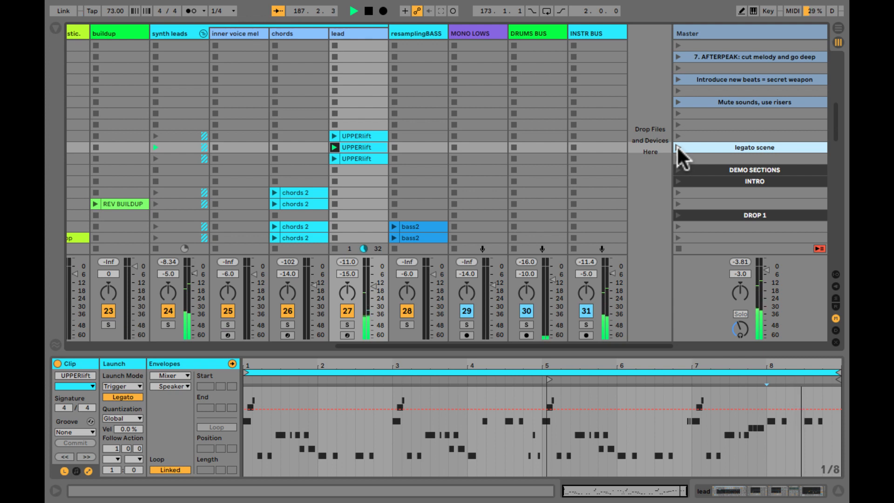
pyautogui.click(678, 158)
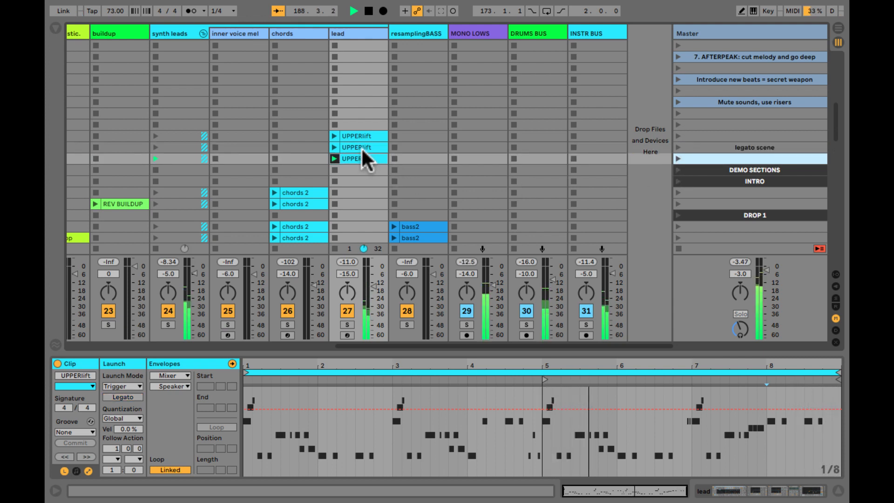
pyautogui.press('space')
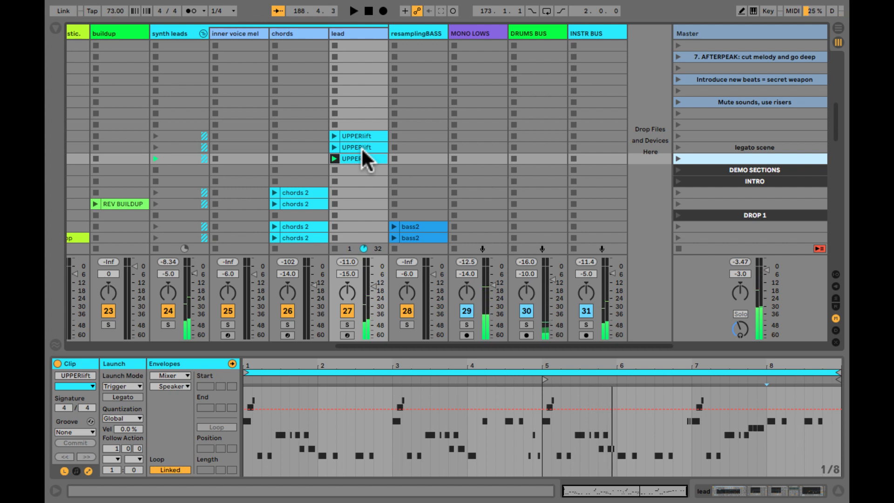
# Align the start marker of the legato scene's UPPERlift clip exactly with bar 5
pyautogui.click(362, 147)
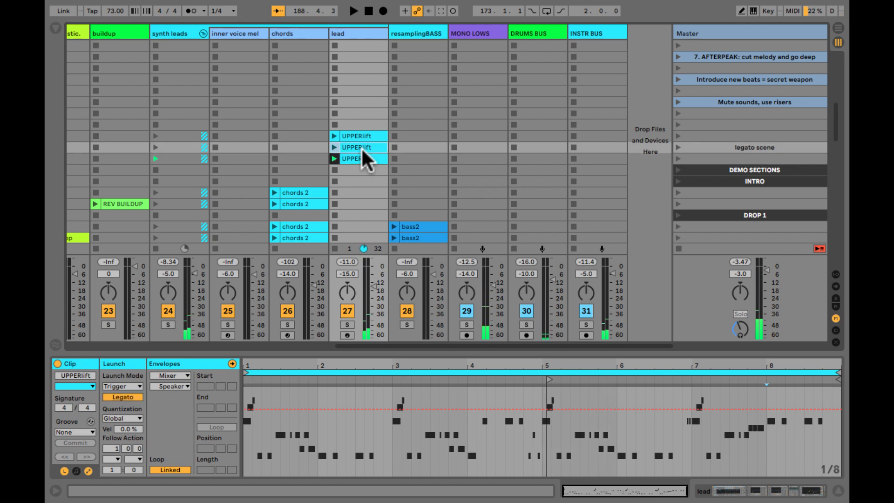
pyautogui.click(547, 380)
pyautogui.moveTo(545, 381); pyautogui.dragTo(543, 381)
# Replay the three-scene transition through legato scene with the corrected start marker, and stop playback
pyautogui.click(704, 136)
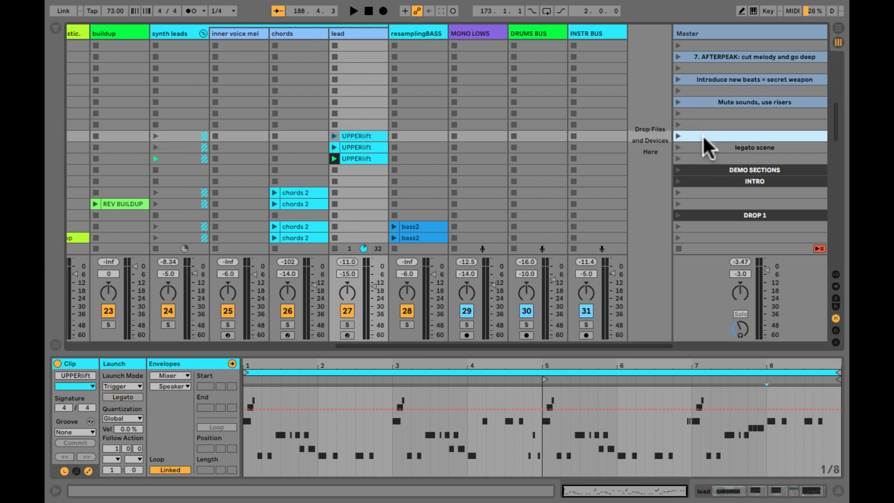
pyautogui.click(678, 136)
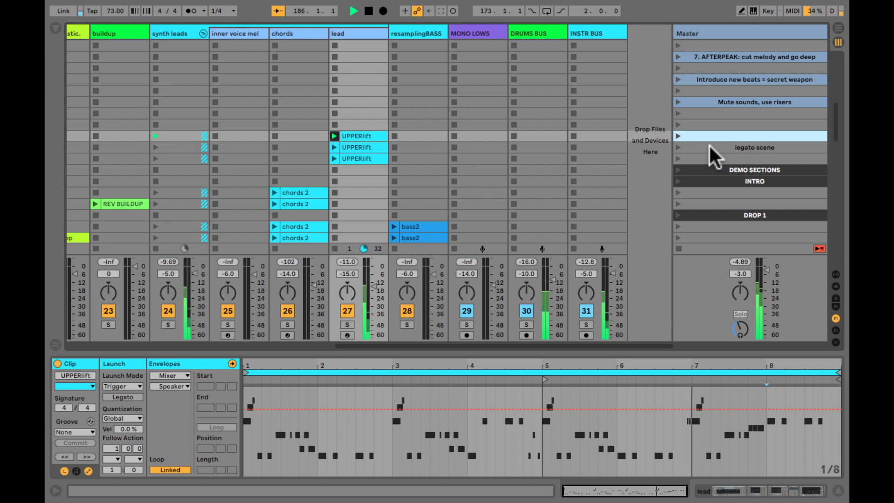
pyautogui.click(678, 147)
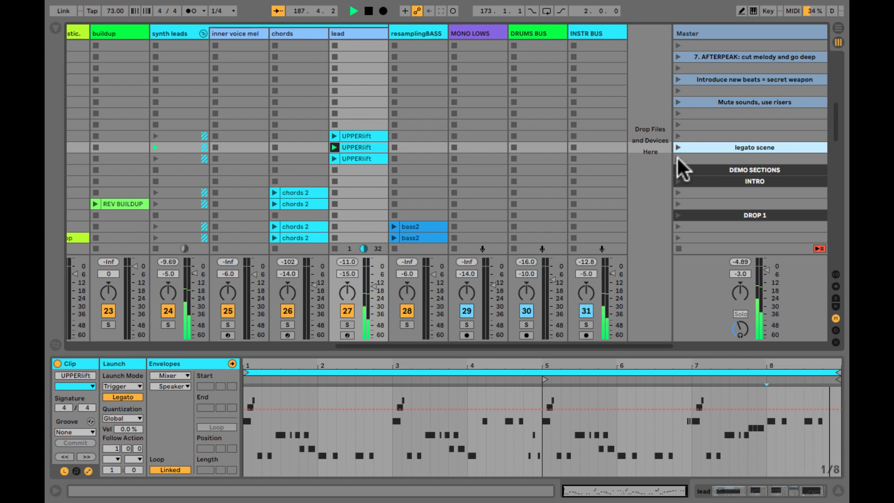
pyautogui.click(678, 157)
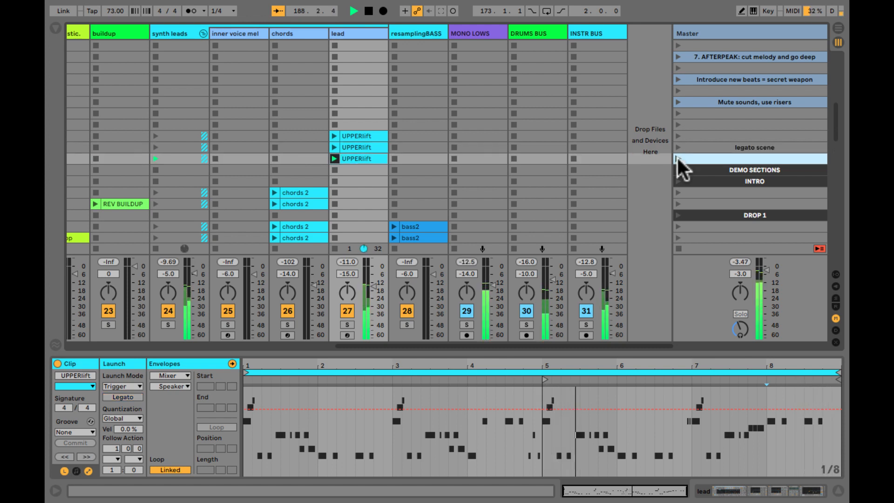
pyautogui.press('space')
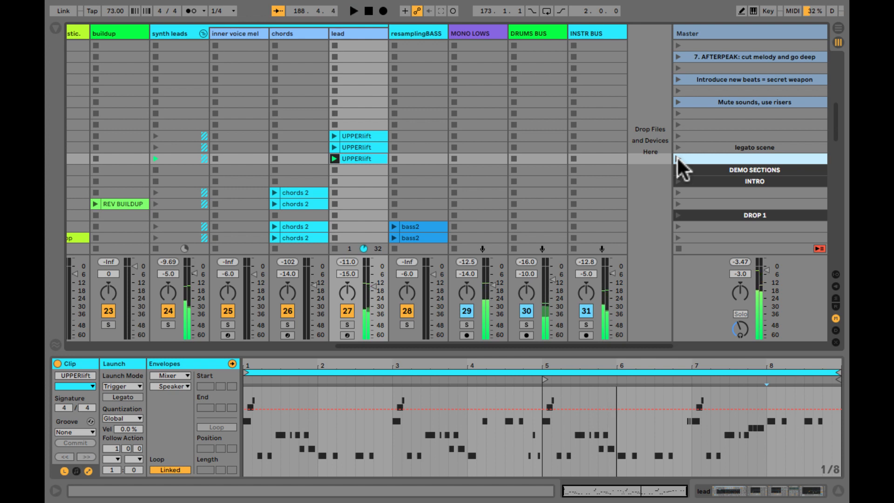
# Compare the first UPPERlift clip with the legato one, highlighting bar 8 of the latter, and briefly play the third scene
pyautogui.click(364, 135)
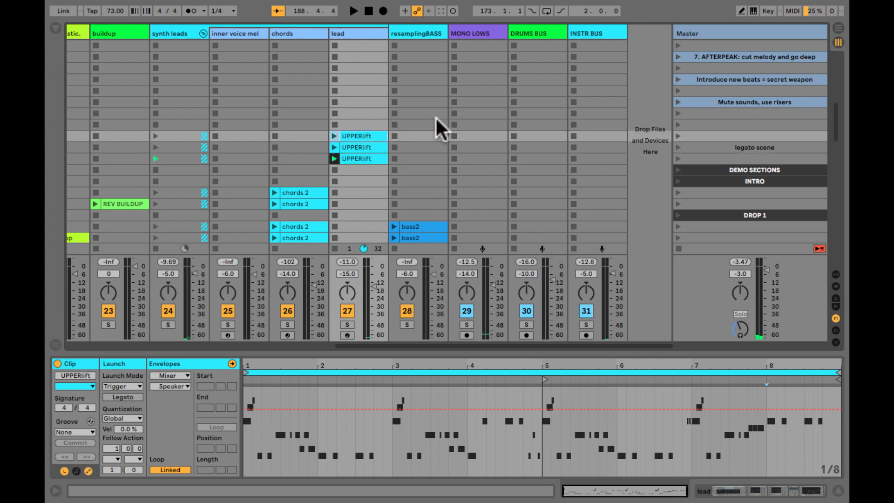
pyautogui.click(694, 142)
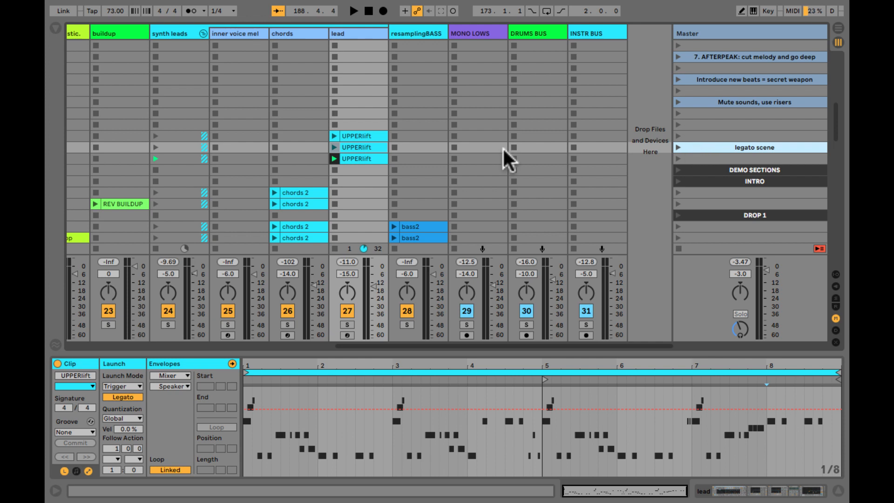
pyautogui.click(361, 148)
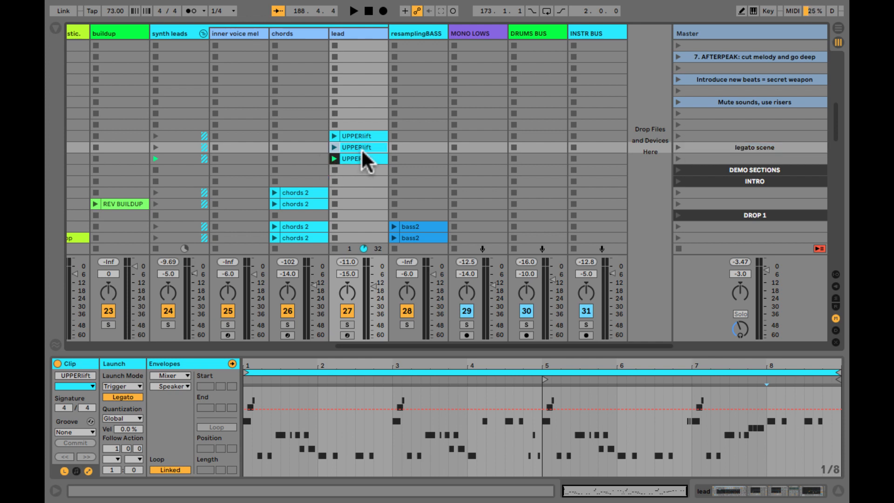
pyautogui.moveTo(769, 455); pyautogui.dragTo(839, 455)
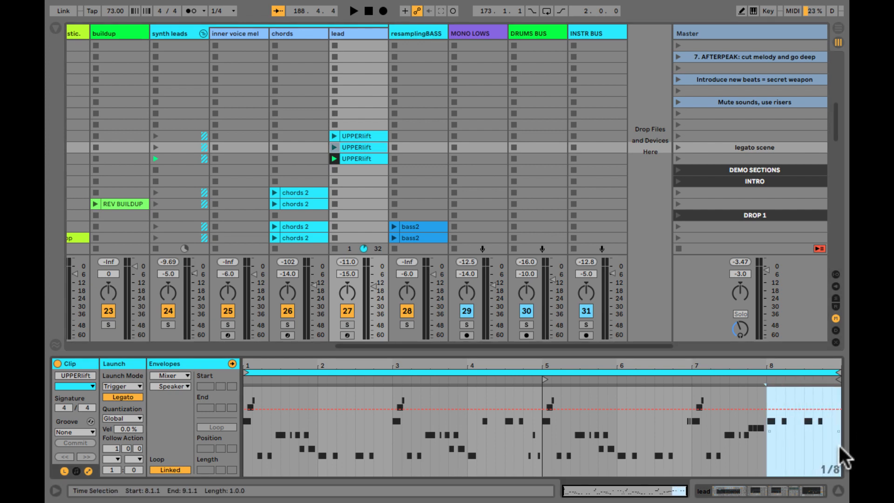
pyautogui.click(678, 157)
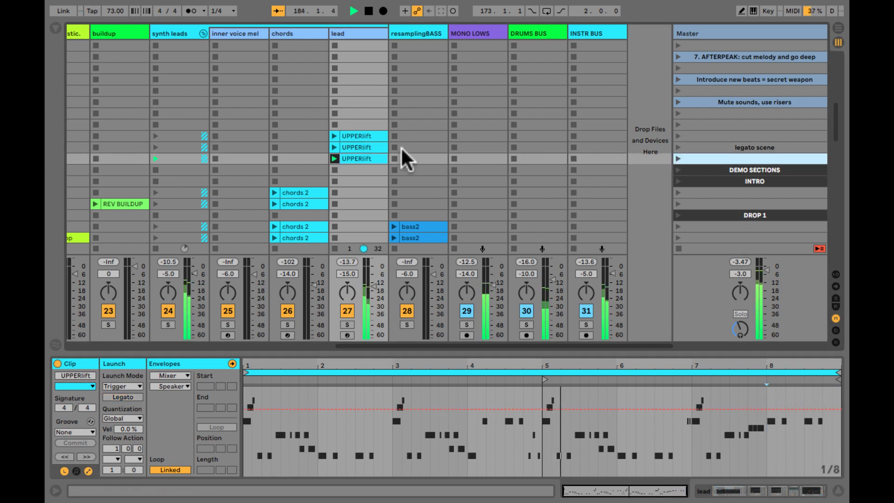
pyautogui.press('space')
# Show the details of the bass2 clip in the "transition with LEGATO switch" scene
pyautogui.scroll(-4, 373, 147)
pyautogui.hscroll(-1, 373, 147)
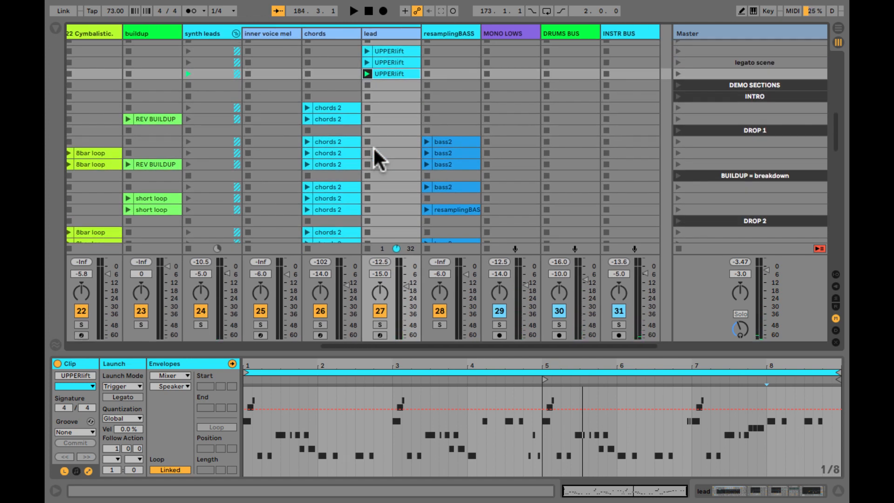
pyautogui.scroll(-10, 374, 146)
pyautogui.hscroll(-2, 373, 146)
pyautogui.scroll(1, 373, 146)
pyautogui.hscroll(1, 373, 146)
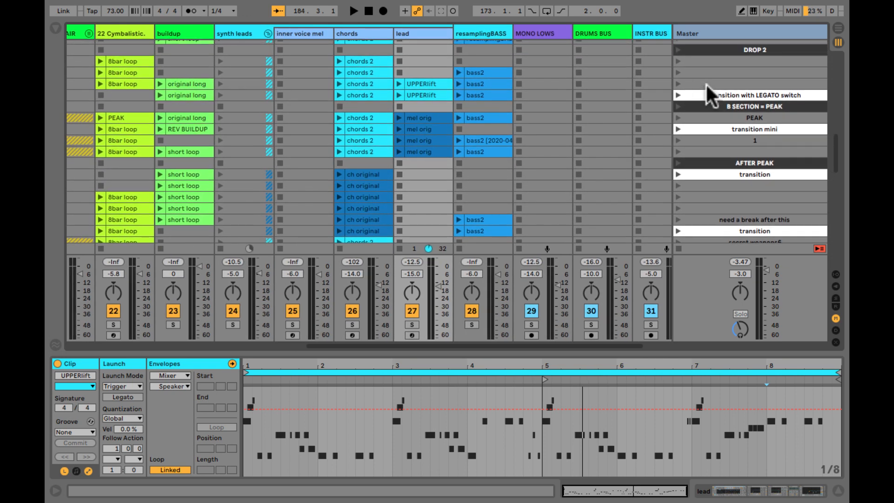
pyautogui.click(493, 96)
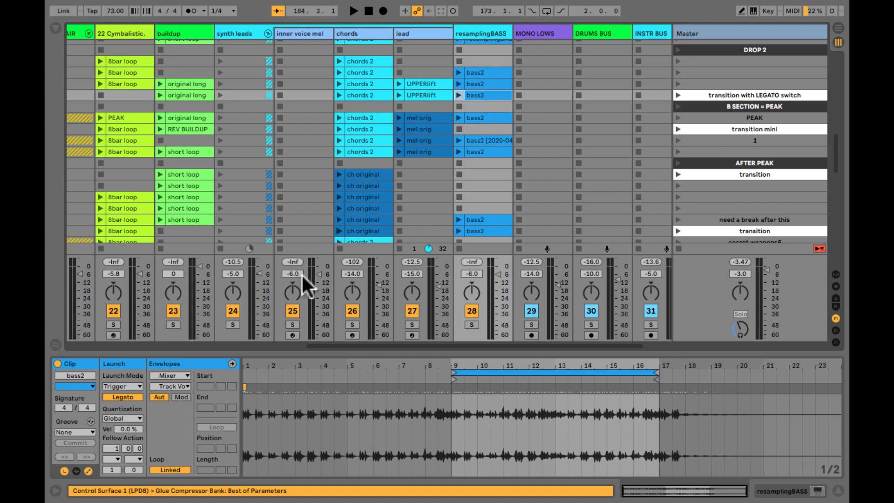
# Check the Legato setting on the bass2, UPPERlift, chords 2 and original long clips of the "transition with LEGATO switch" scene
pyautogui.click(125, 397)
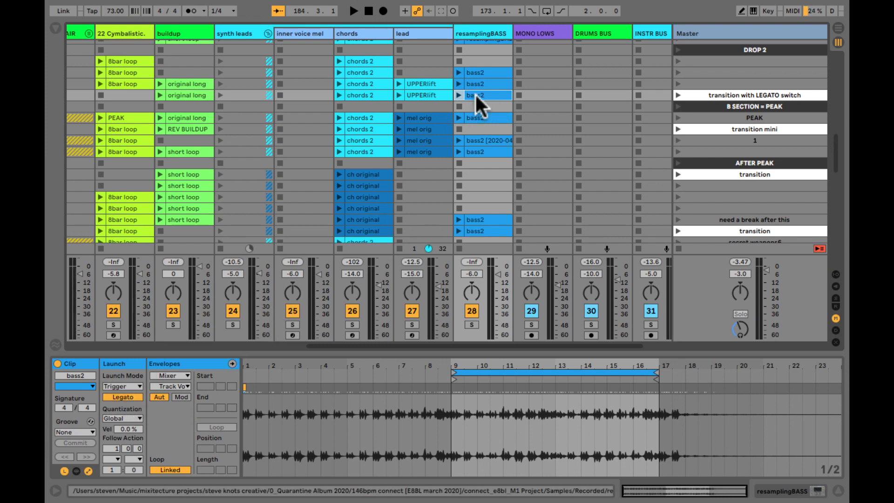
pyautogui.press('Left')
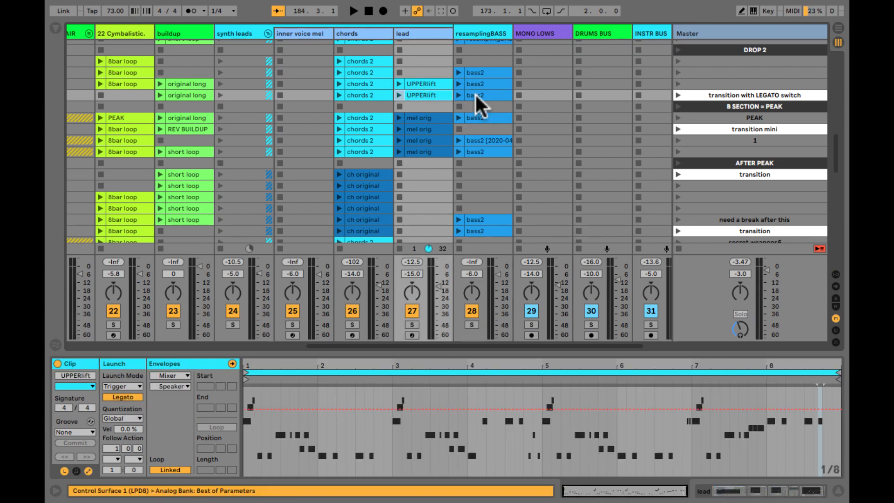
pyautogui.press('Left')
pyautogui.hscroll(-10, 475, 93)
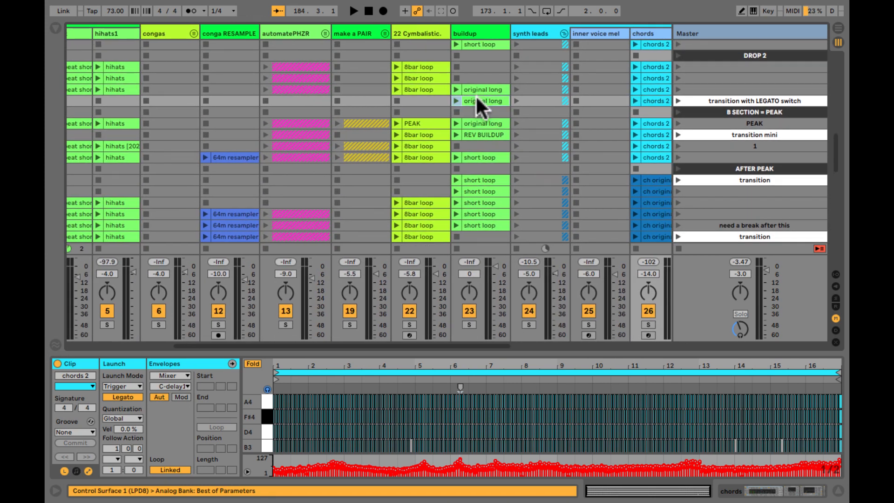
pyautogui.click(476, 98)
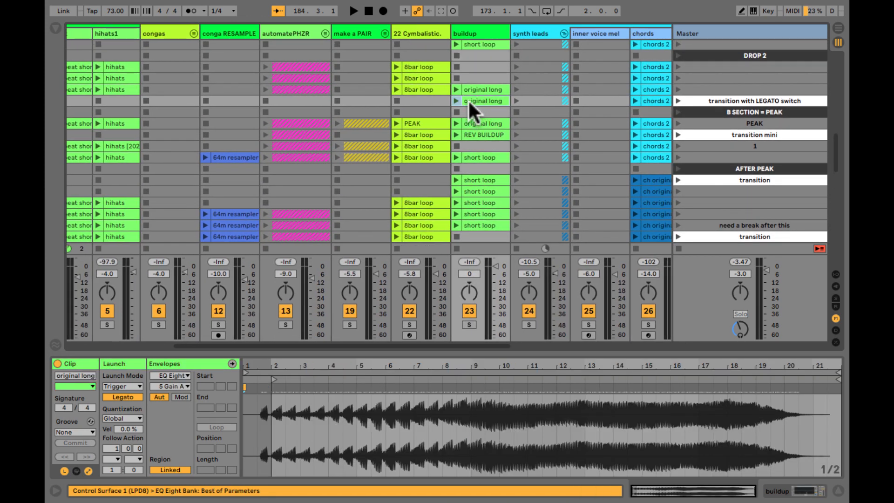
pyautogui.hscroll(-10, 468, 100)
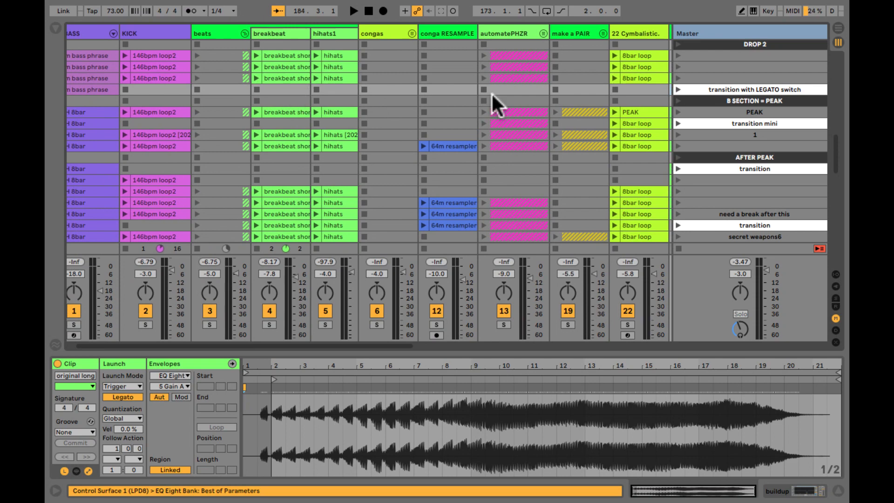
pyautogui.hscroll(5, 557, 86)
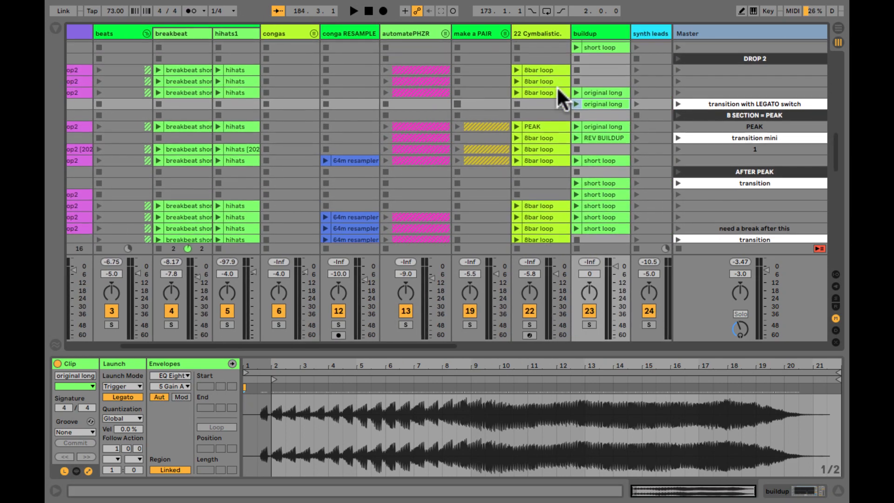
# Launch the third DROP 2 scene, show its playing bass2 clip, and launch the "transition with LEGATO switch" scene
pyautogui.click(681, 95)
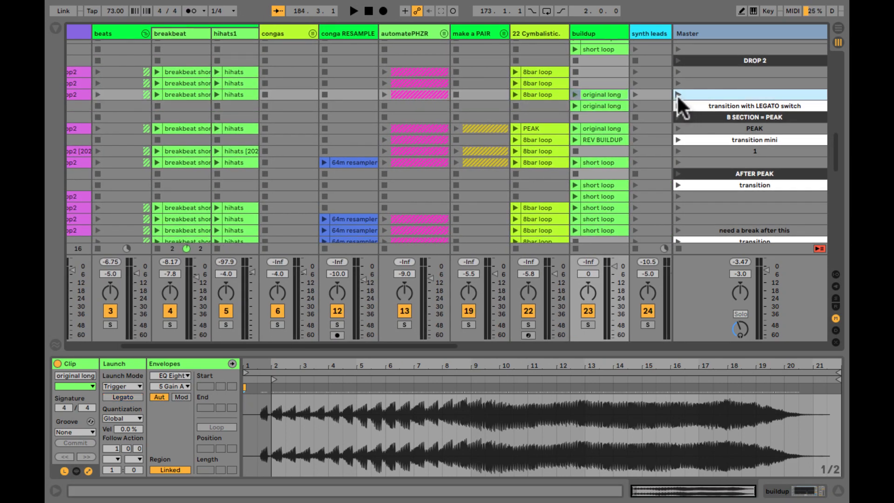
pyautogui.click(677, 94)
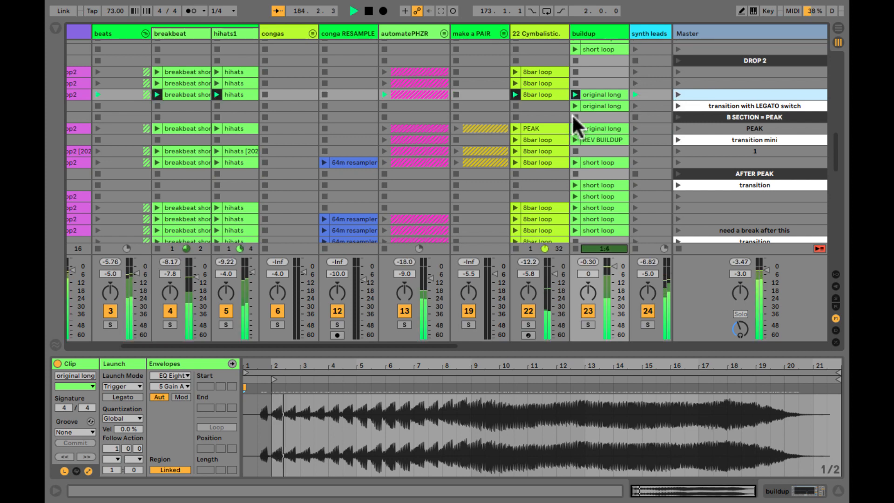
pyautogui.hscroll(2, 569, 116)
pyautogui.hscroll(5, 569, 115)
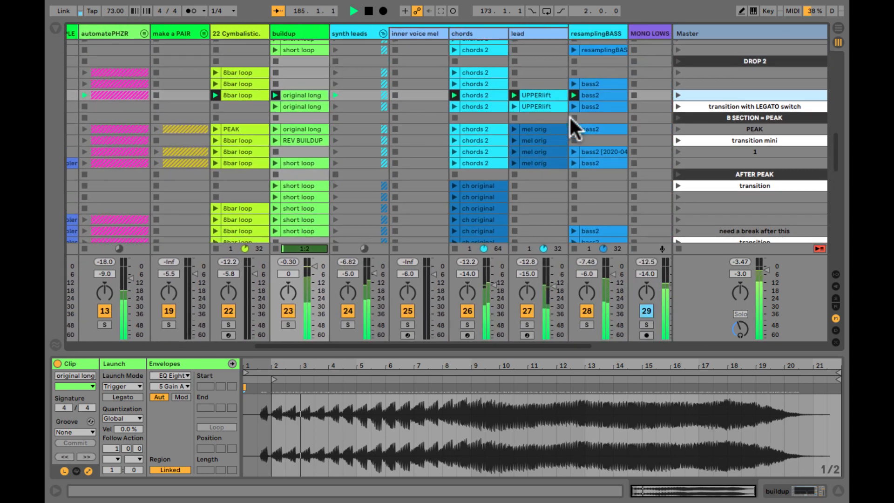
pyautogui.scroll(1, 569, 116)
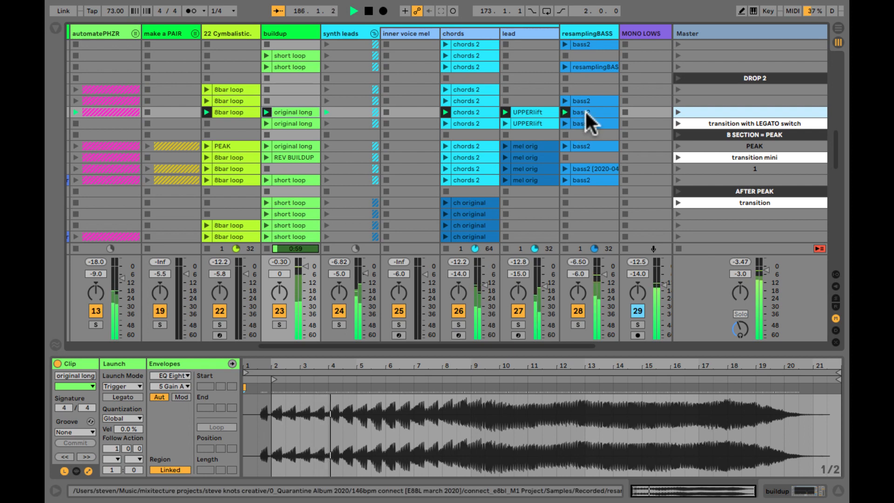
pyautogui.click(585, 110)
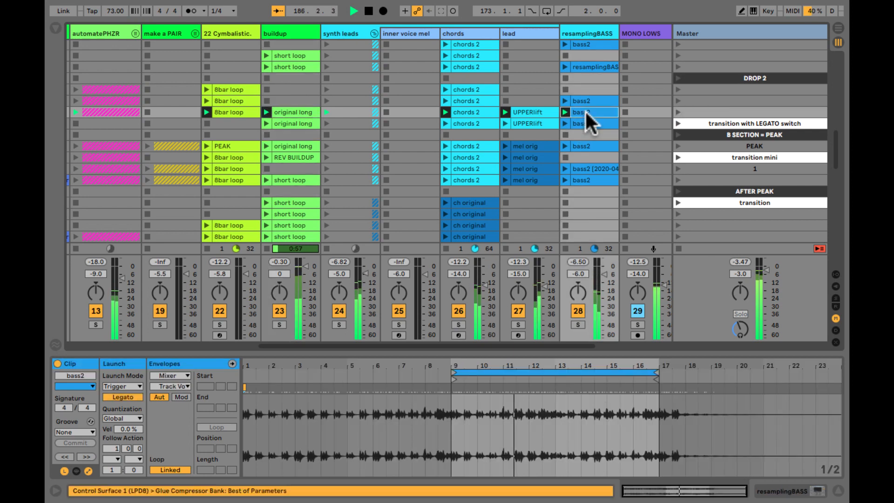
pyautogui.click(675, 122)
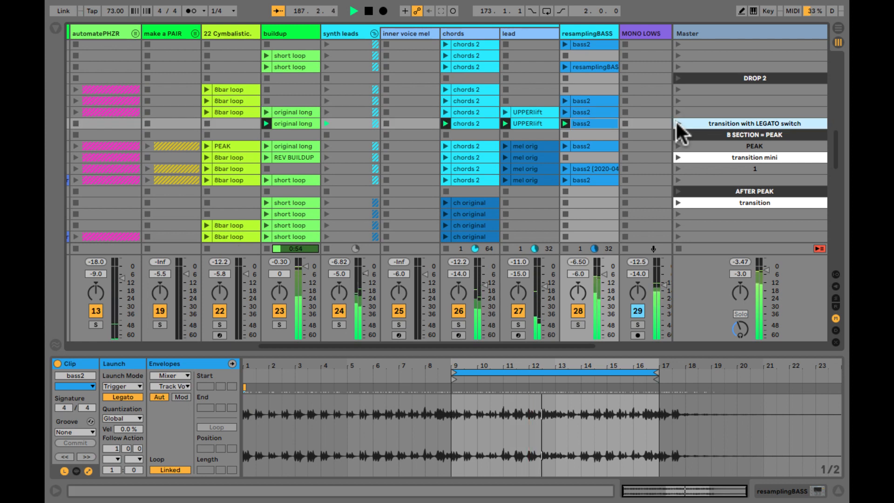
# Replay the third DROP 2 scene, move through the legato transition scene into PEAK, and stop playback
pyautogui.click(677, 111)
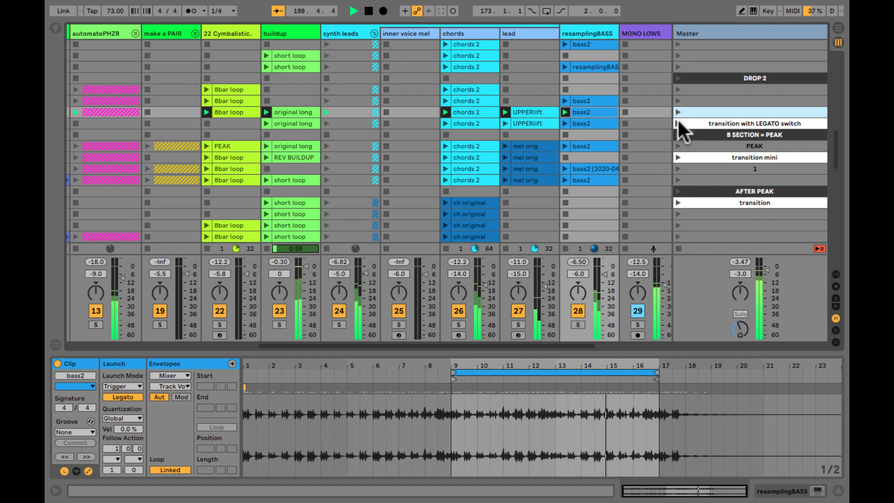
pyautogui.click(677, 122)
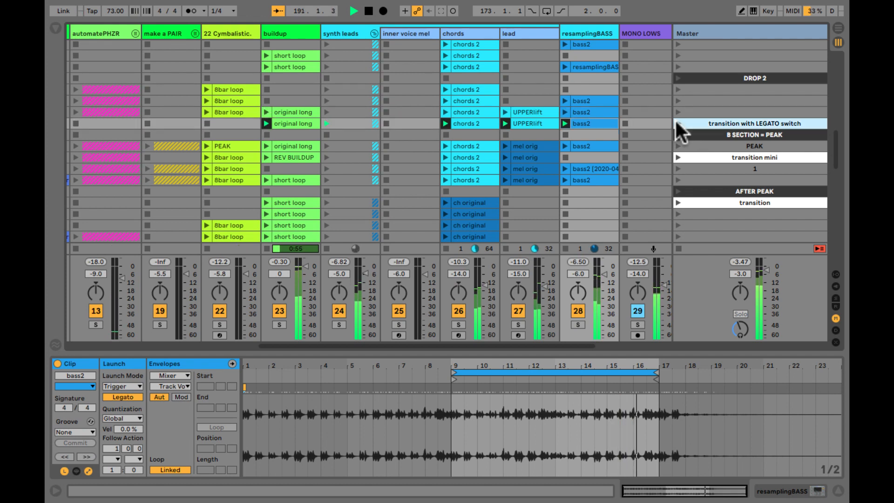
pyautogui.click(678, 145)
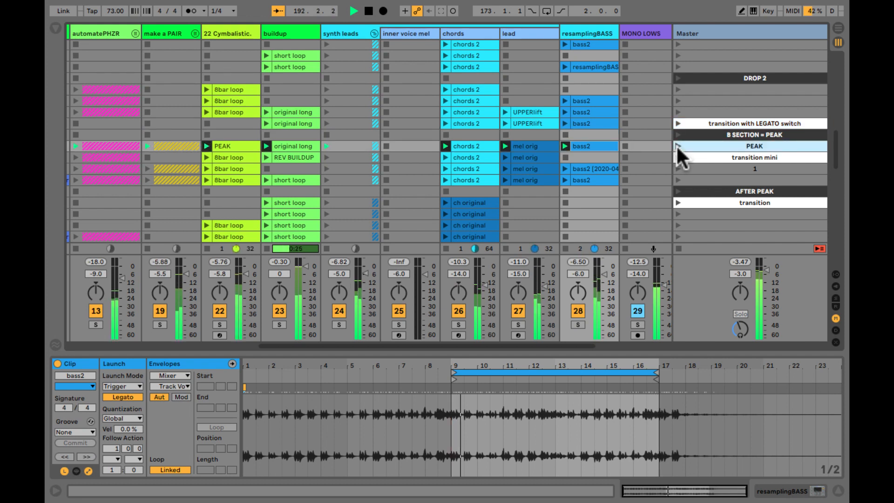
pyautogui.press('space')
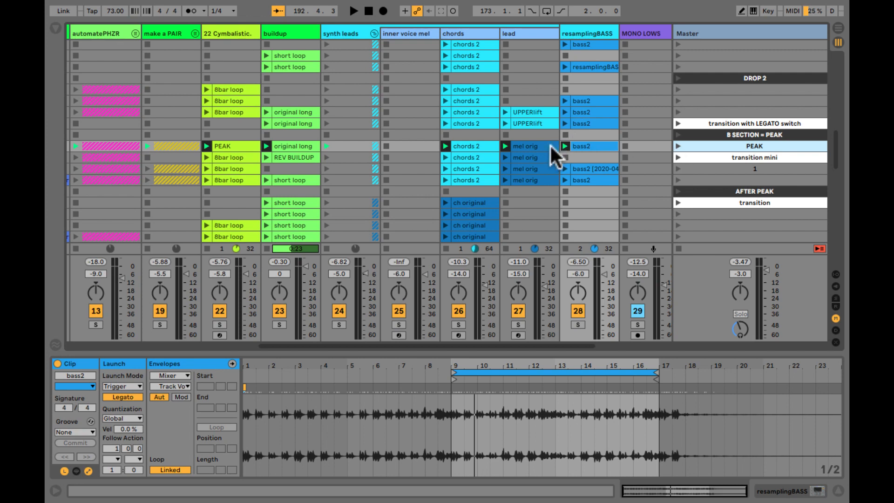
# Select all clips of the "transition with LEGATO switch" scene, from bass2 to the SUB BASS clip, and turn Legato off
pyautogui.scroll(2, 543, 153)
pyautogui.hscroll(-2, 543, 153)
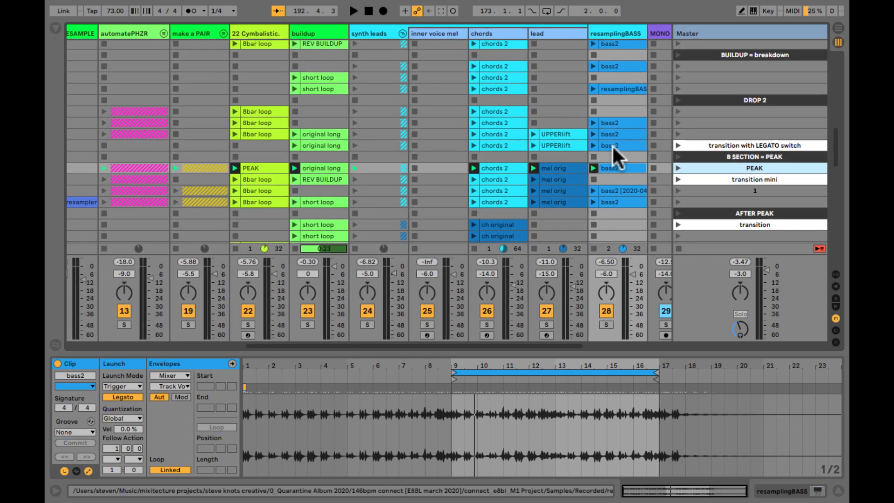
pyautogui.hscroll(2, 614, 144)
pyautogui.scroll(1, 613, 144)
pyautogui.click(514, 150)
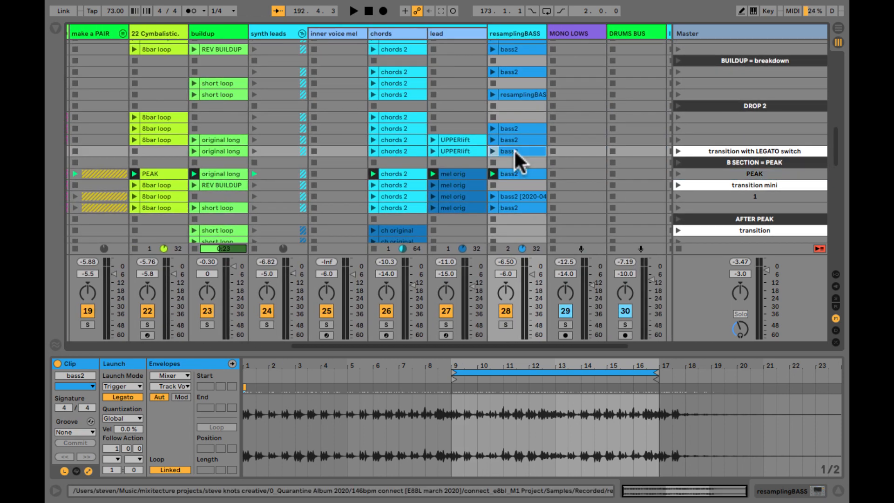
pyautogui.hscroll(-6, 514, 149)
pyautogui.scroll(1, 514, 149)
pyautogui.hscroll(-2, 434, 155)
pyautogui.scroll(1, 434, 155)
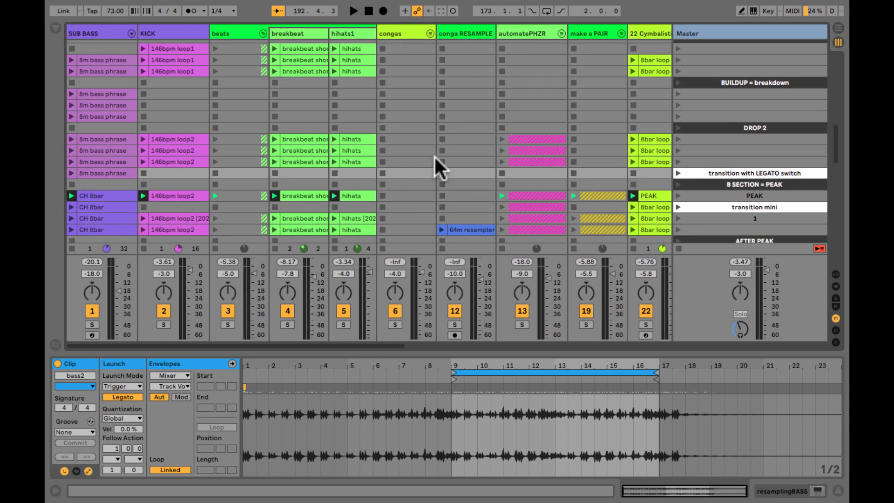
pyautogui.click(107, 174)
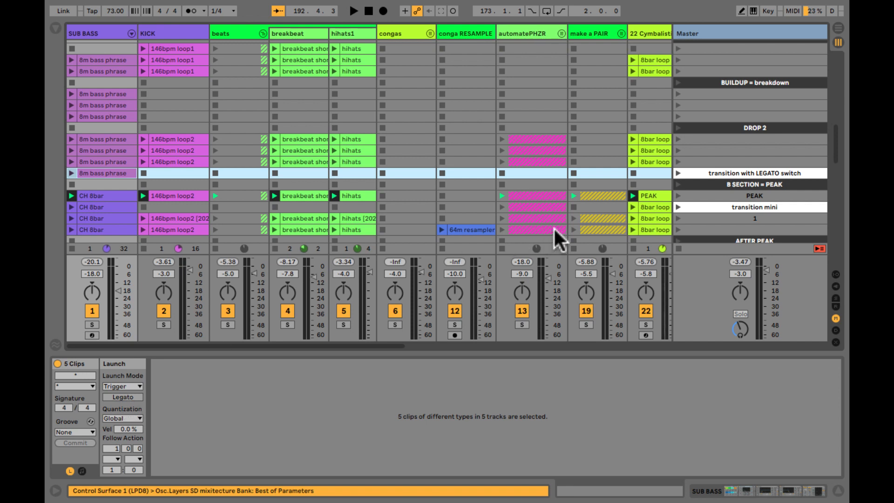
# Play the third DROP 2 scene, the transition scene with Legato off, and PEAK in sequence, and stop playback
pyautogui.click(702, 162)
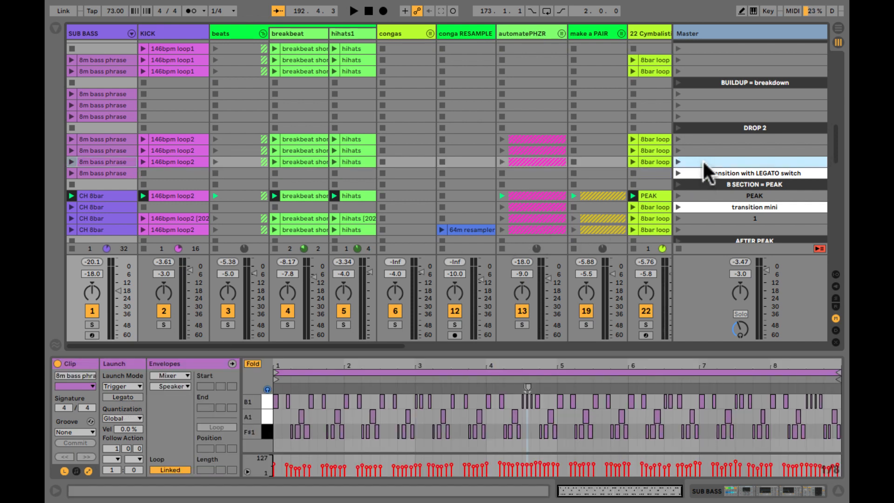
pyautogui.click(674, 161)
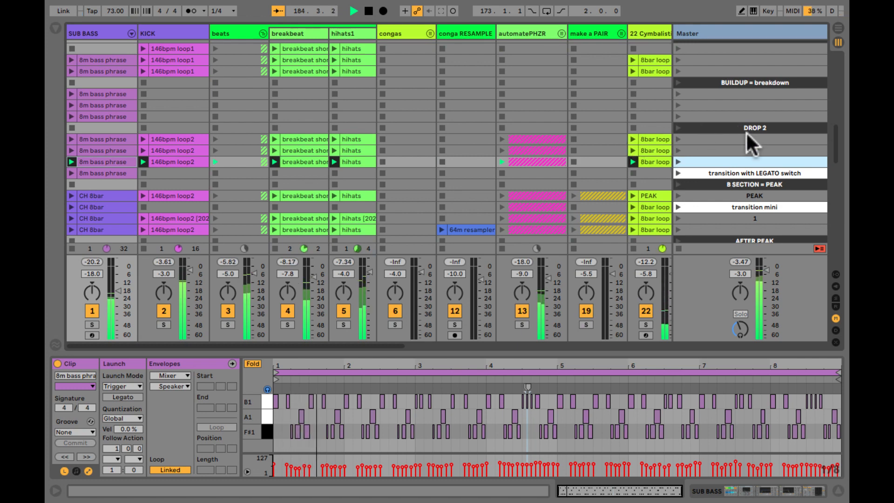
pyautogui.hscroll(2, 727, 148)
pyautogui.scroll(-3, 727, 147)
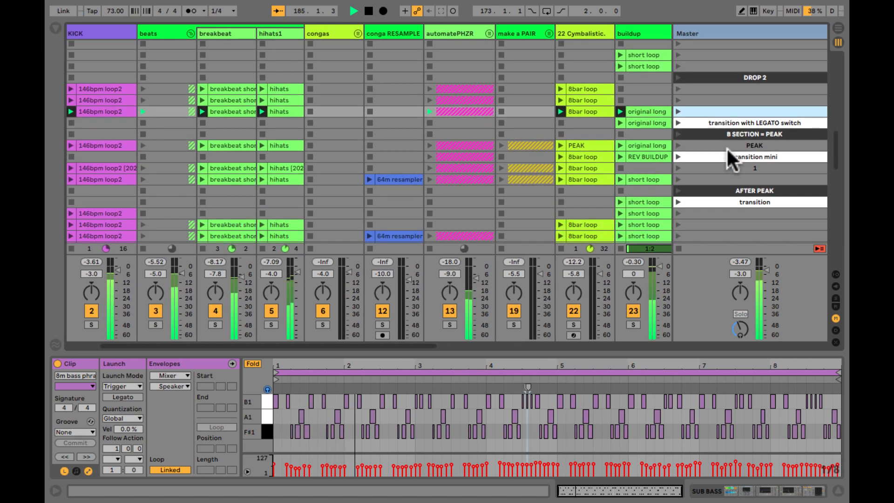
pyautogui.scroll(3, 726, 147)
pyautogui.hscroll(-2, 726, 147)
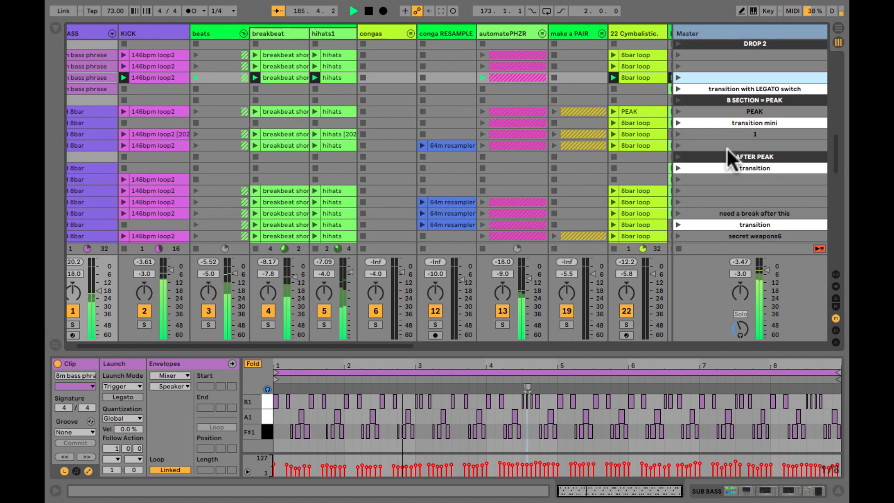
pyautogui.hscroll(3, 727, 147)
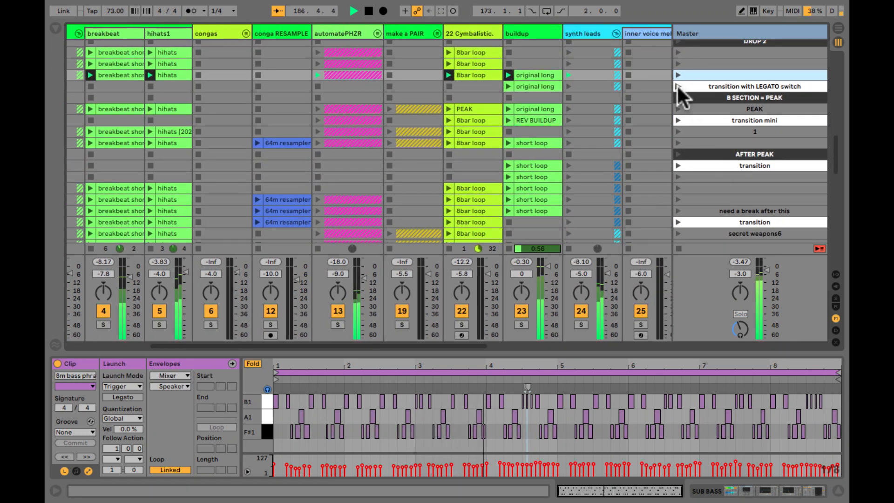
pyautogui.click(677, 85)
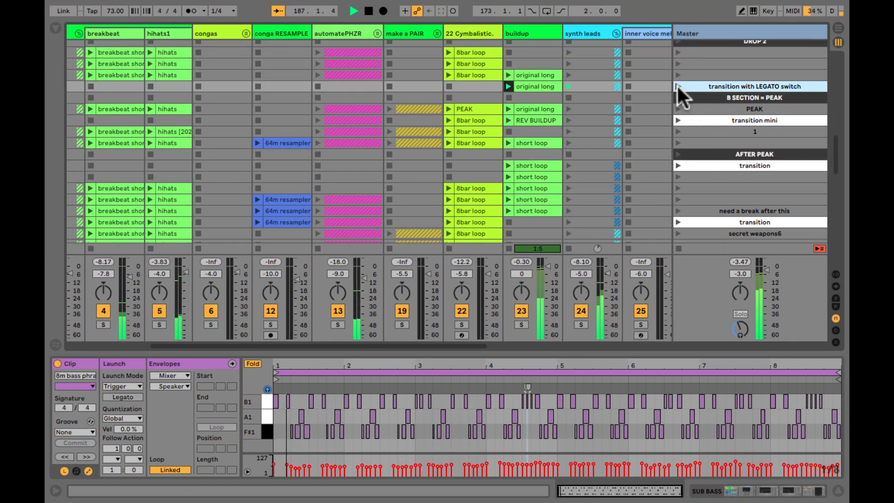
pyautogui.click(678, 108)
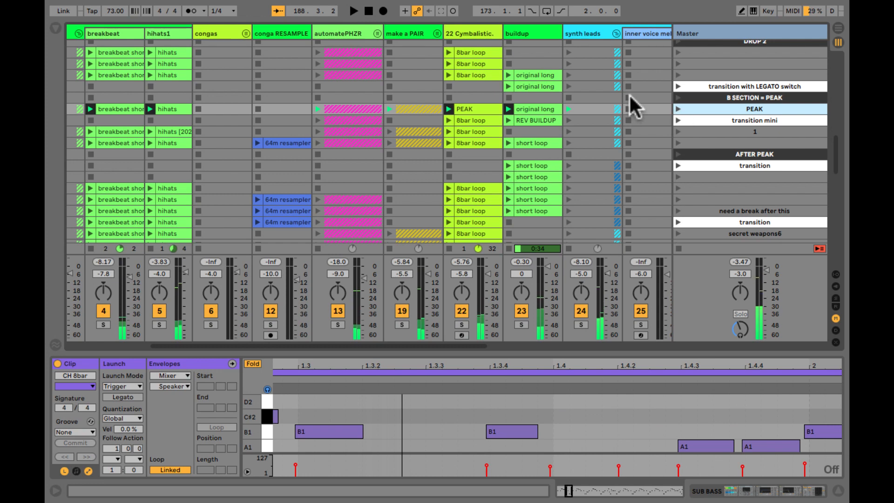
# Reselect the transition scene's clips from bass2 to SUB BASS, turn Legato back on for all of them, and clear the selection
pyautogui.hscroll(5, 629, 96)
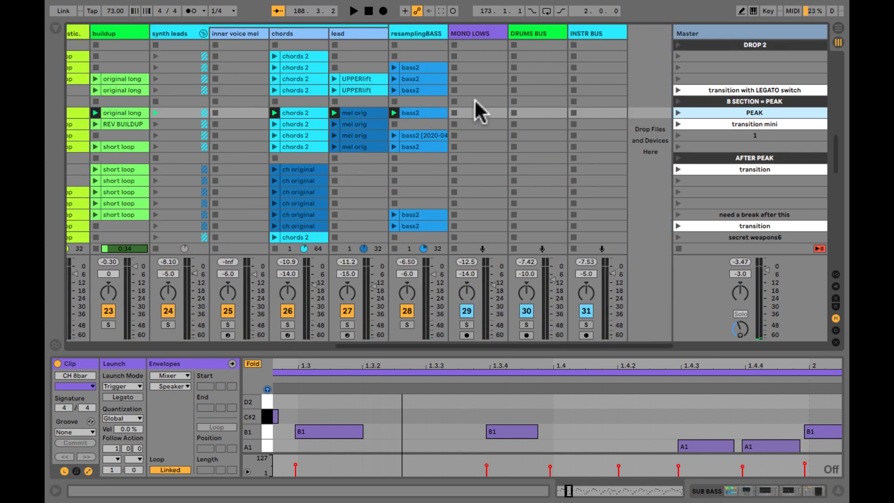
pyautogui.click(434, 88)
pyautogui.hscroll(-10, 434, 88)
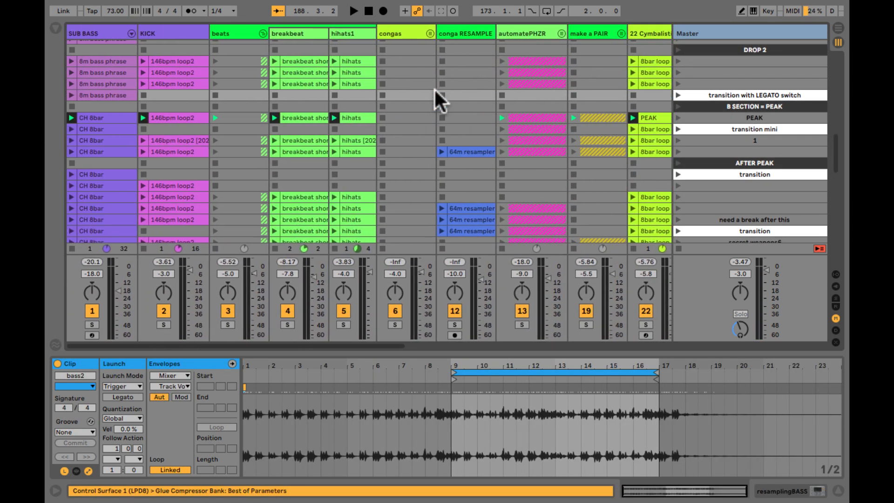
pyautogui.scroll(1, 404, 91)
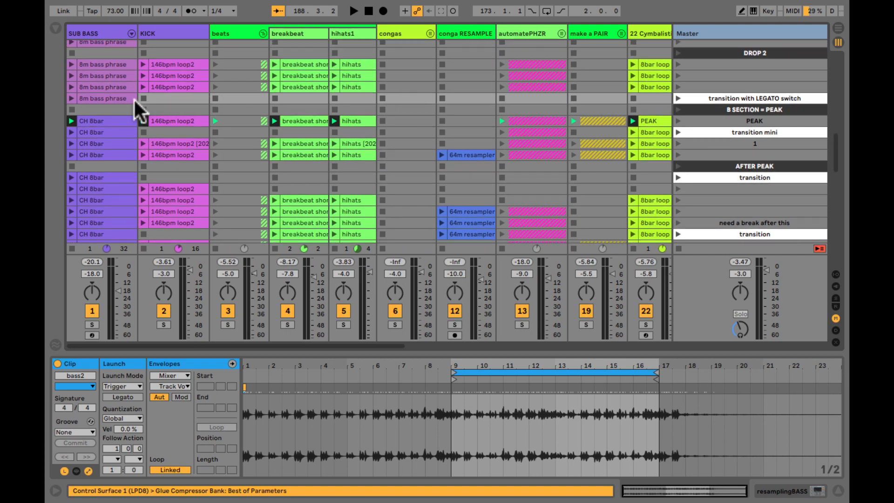
pyautogui.keyDown('shift'); pyautogui.click(124, 97); pyautogui.keyUp('shift')
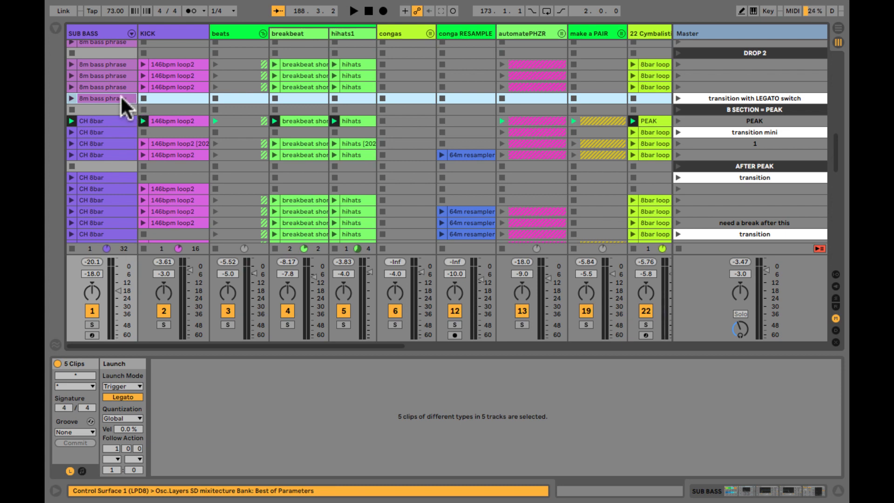
pyautogui.click(171, 99)
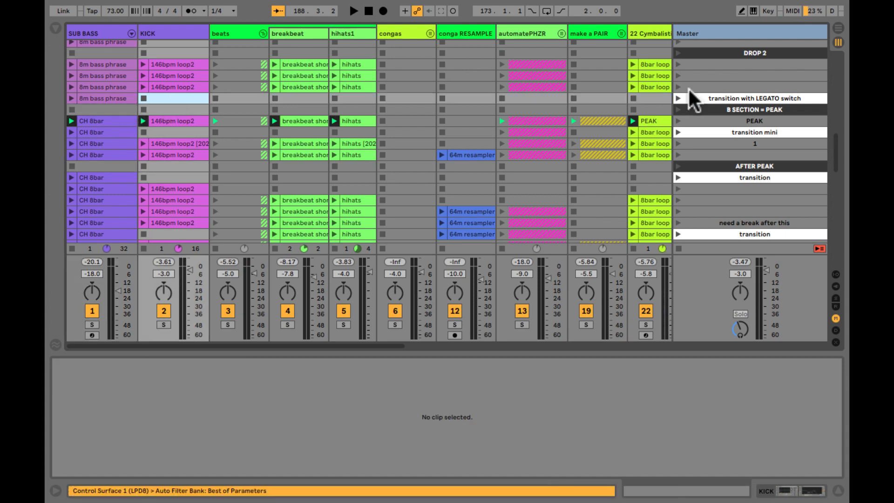
# Go from the "transition with LEGATO switch" scene to the AFTER PEAK section and select the transition scene above "secret weapons6"
pyautogui.click(710, 96)
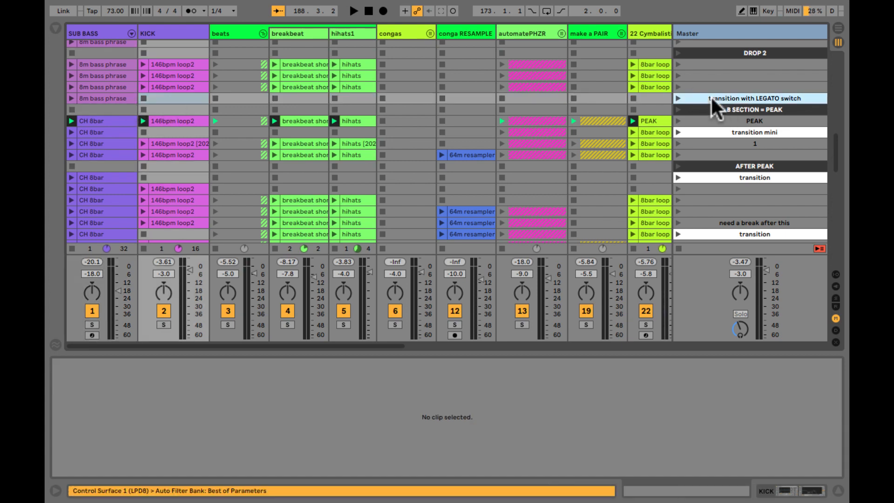
pyautogui.scroll(-5, 710, 96)
pyautogui.scroll(-1, 710, 96)
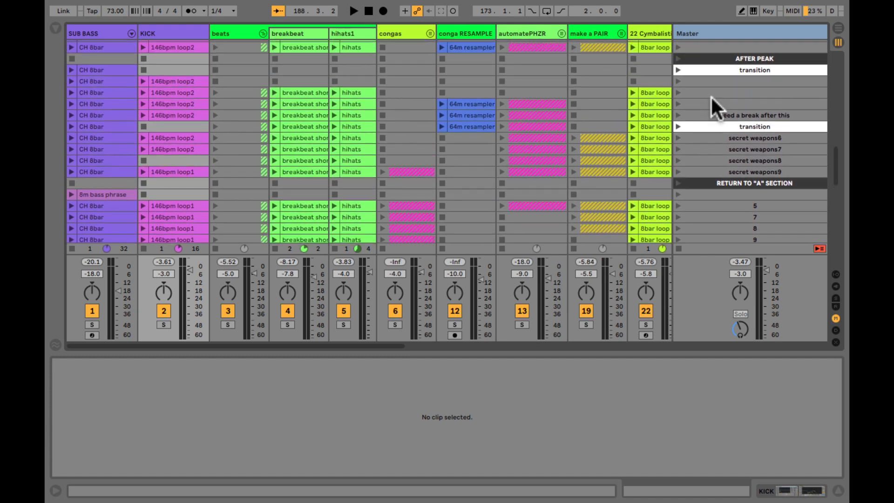
pyautogui.hscroll(2, 710, 95)
pyautogui.hscroll(6, 711, 96)
pyautogui.click(698, 132)
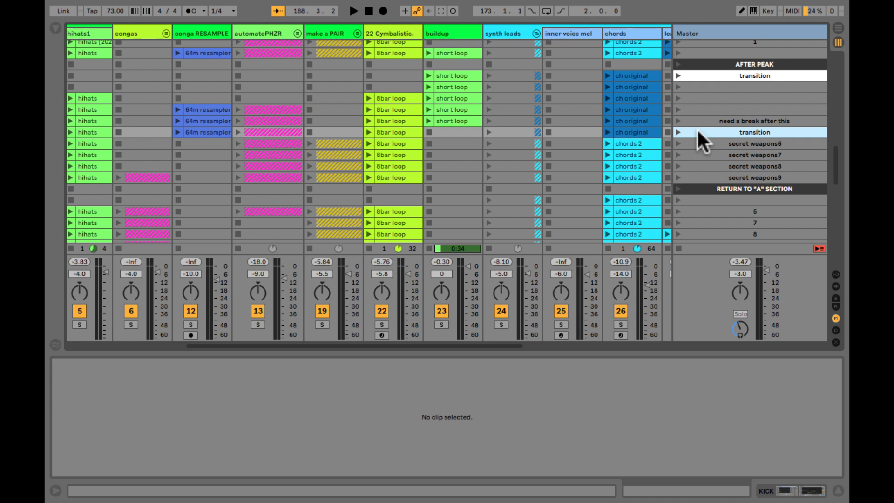
# Delete the transition scene above "secret weapons6" and launch the unnamed scene directly below the AFTER PEAK "transition" scene
pyautogui.press('Delete')
pyautogui.click(705, 85)
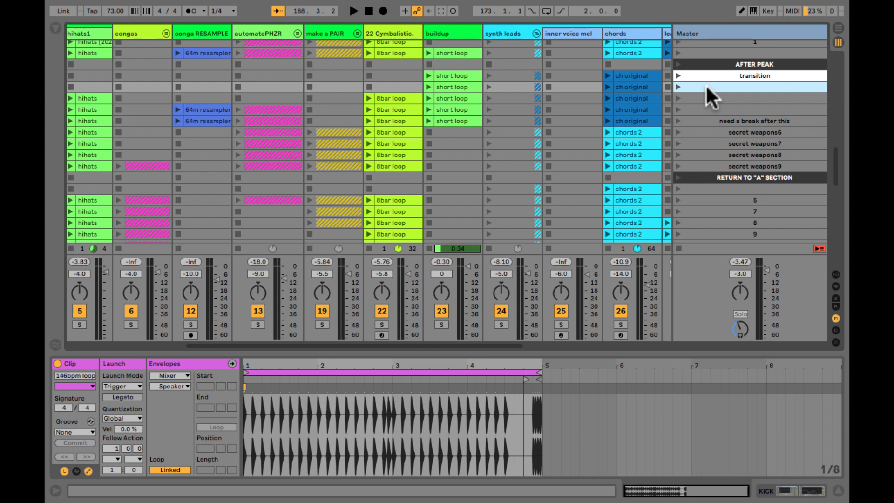
pyautogui.click(678, 85)
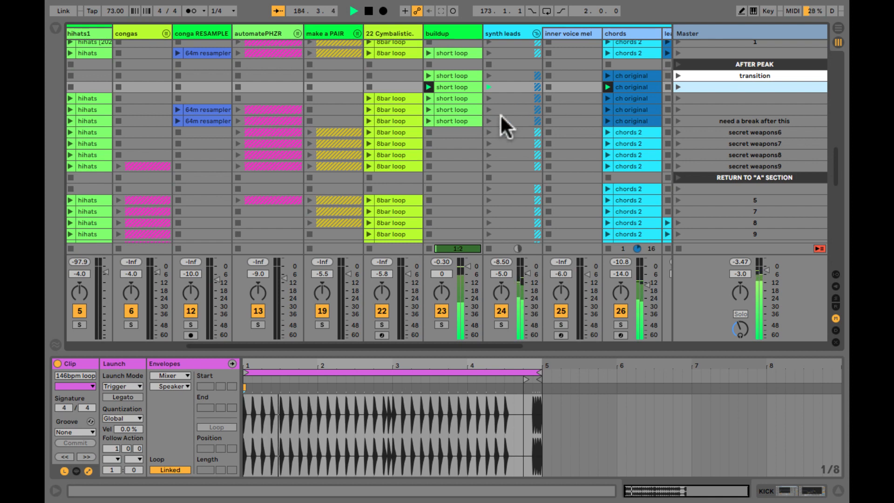
# Launch the second unnamed scene below the AFTER PEAK transition and briefly solo the buildup track to hear it alone
pyautogui.hscroll(-5, 497, 113)
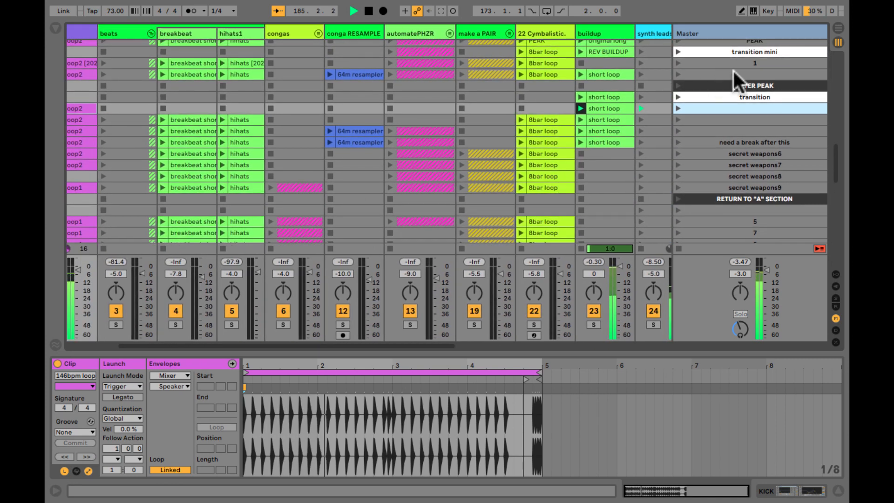
pyautogui.hscroll(-3, 584, 132)
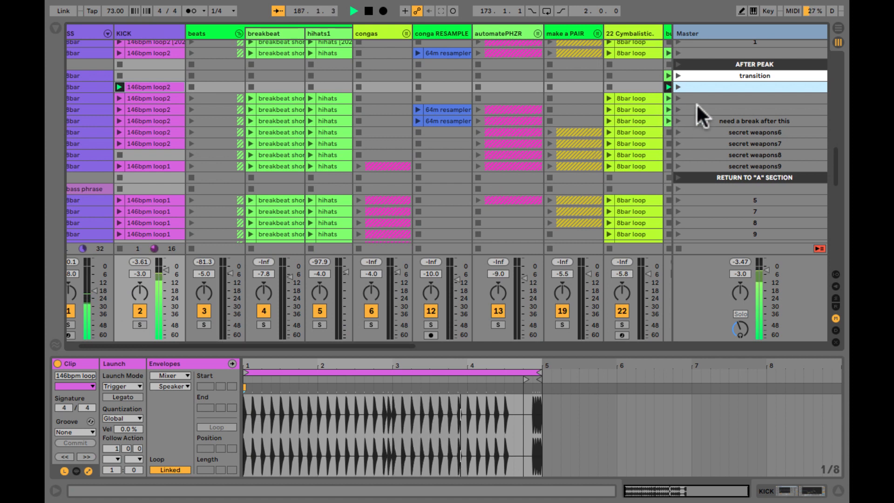
pyautogui.click(677, 96)
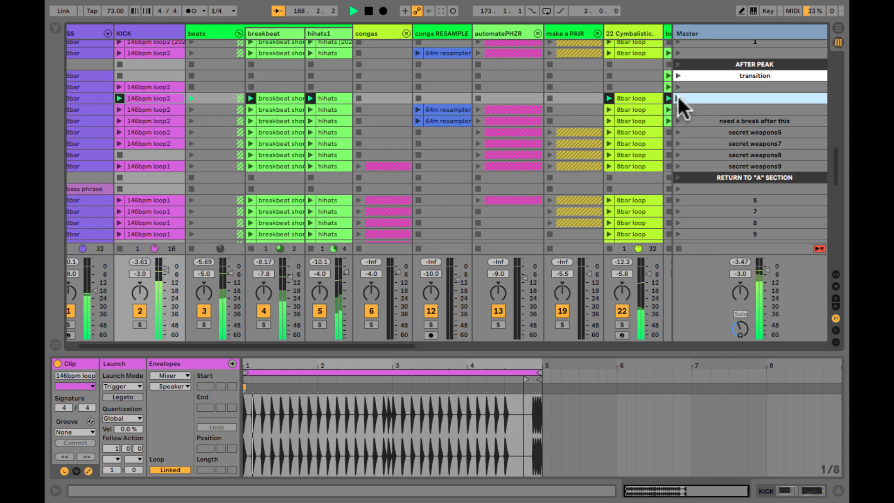
pyautogui.hscroll(3, 697, 114)
pyautogui.scroll(1, 698, 114)
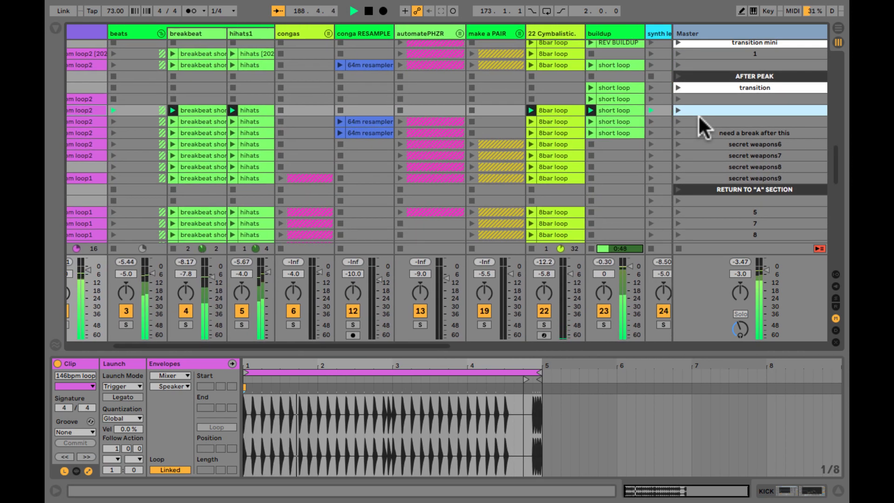
pyautogui.click(604, 324)
pyautogui.click(604, 324)
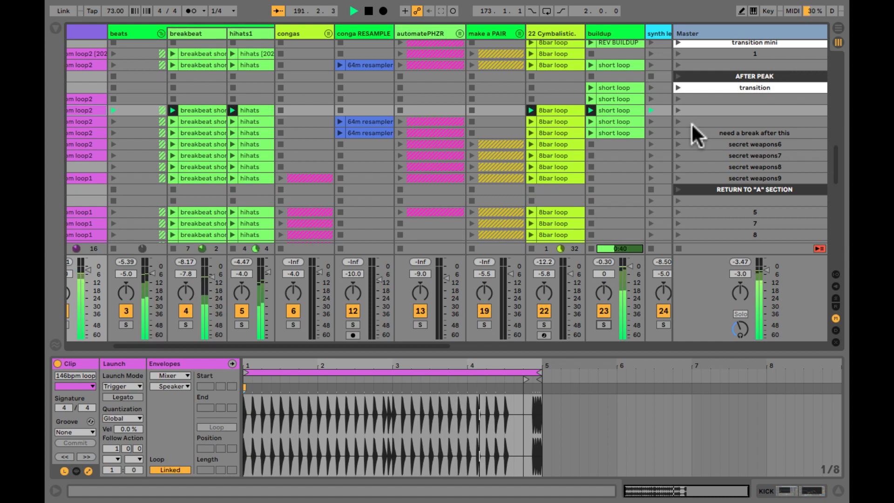
# Play the third unnamed scene, "need a break after this" and "secret weapons6" in sequence, inspecting the buildup short loops, and stop playback
pyautogui.click(678, 121)
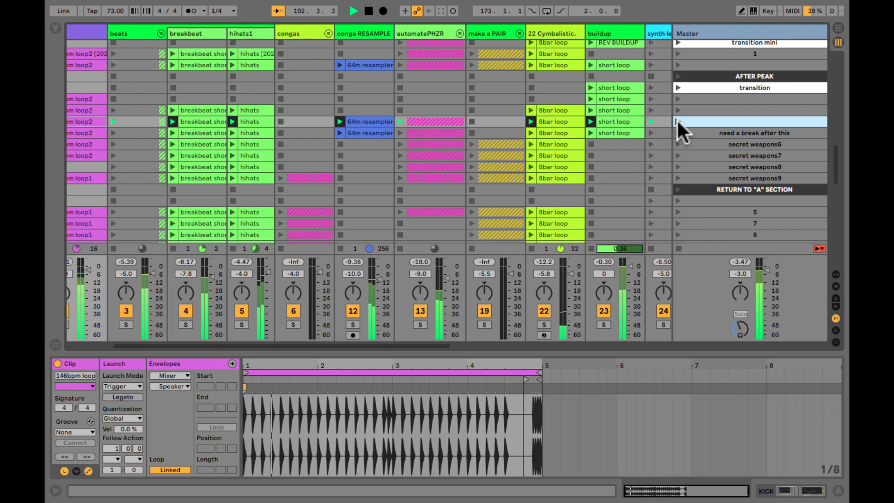
pyautogui.click(620, 121)
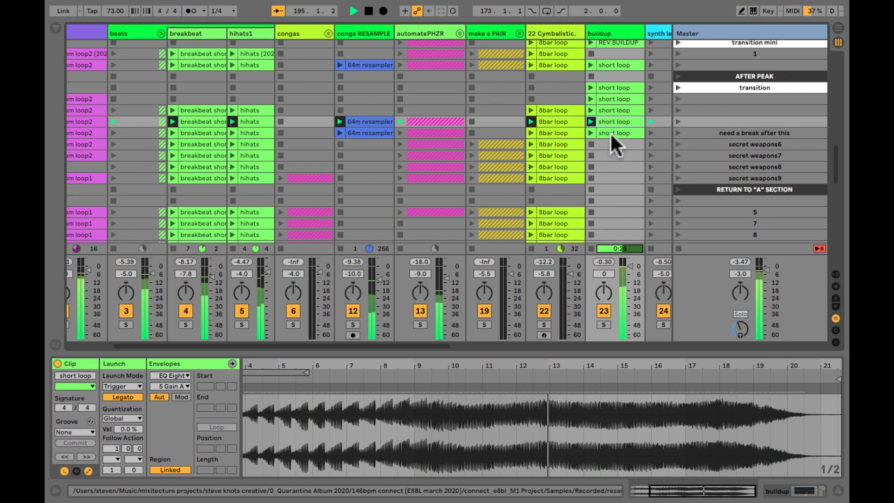
pyautogui.click(677, 132)
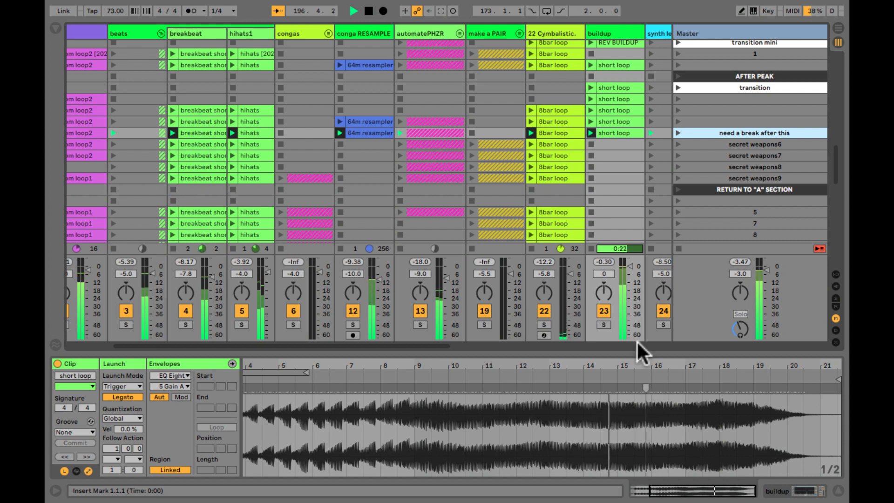
pyautogui.click(613, 132)
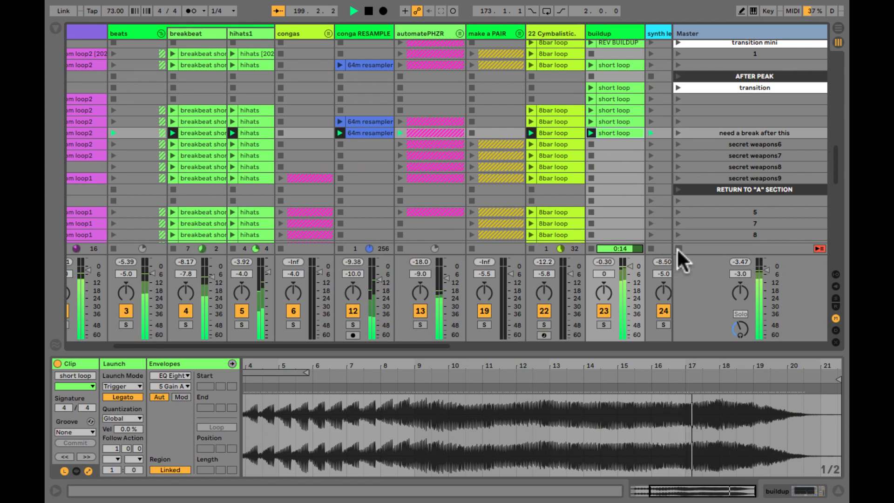
pyautogui.click(677, 144)
pyautogui.press('space')
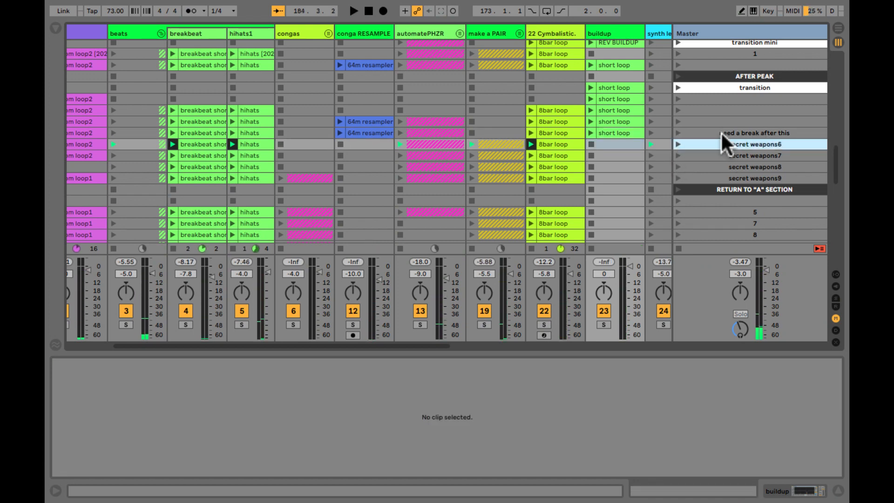
# Relaunch the "need a break after this" scene without playback and stop its KICK, beats, breakbeat, hihats1 and automatePHZR clips
pyautogui.click(715, 131)
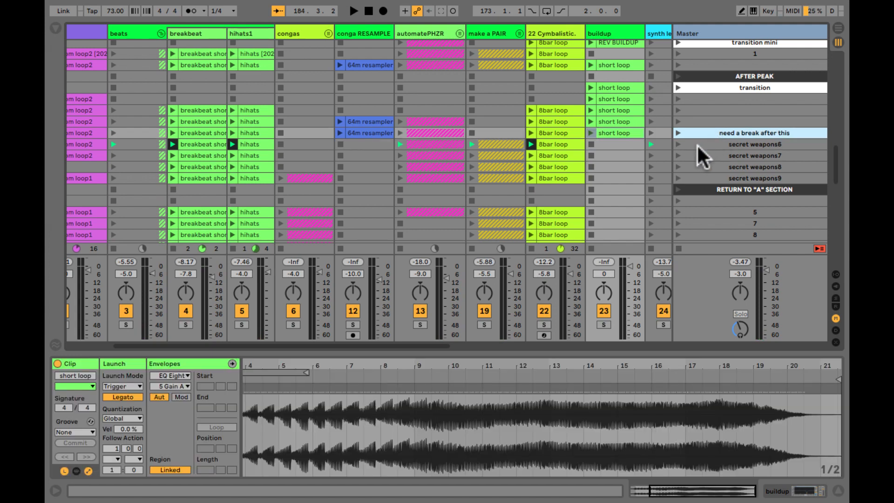
pyautogui.click(677, 133)
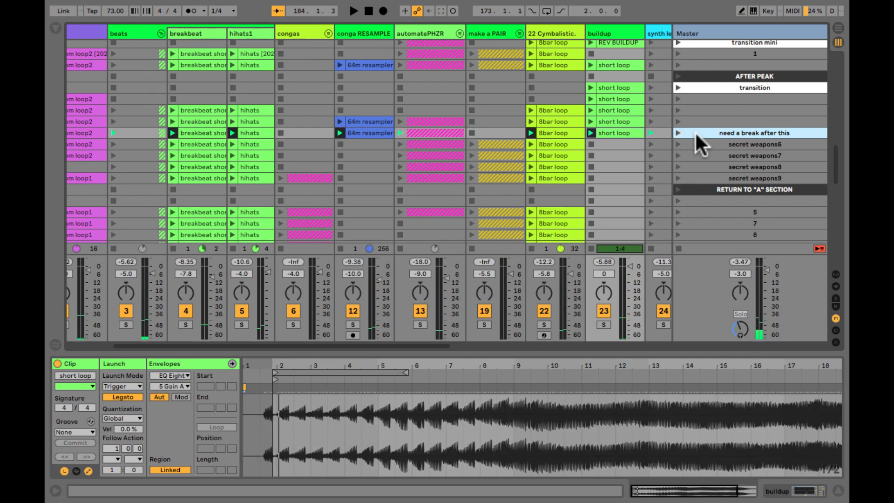
pyautogui.hscroll(-3, 337, 133)
pyautogui.scroll(-2, 337, 133)
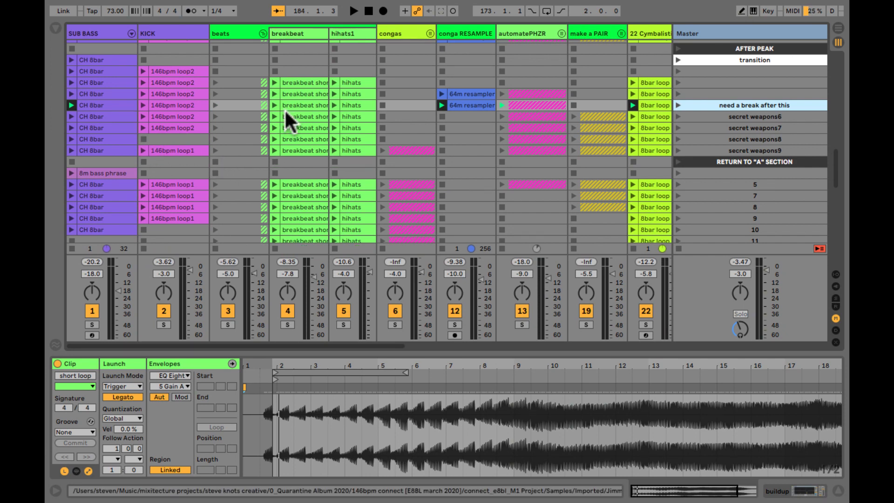
pyautogui.hscroll(3, 285, 120)
pyautogui.scroll(1, 285, 119)
pyautogui.hscroll(1, 285, 111)
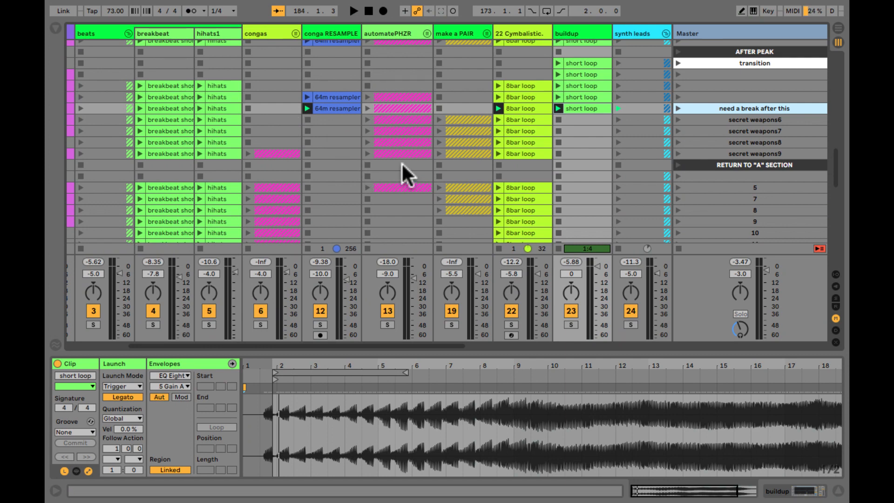
pyautogui.hscroll(5, 402, 162)
pyautogui.scroll(1, 402, 162)
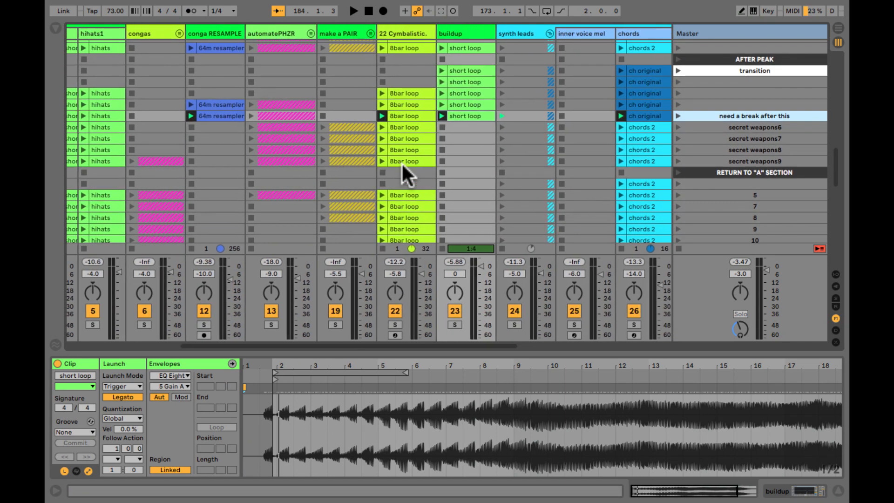
pyautogui.hscroll(10, 401, 162)
pyautogui.scroll(2, 402, 162)
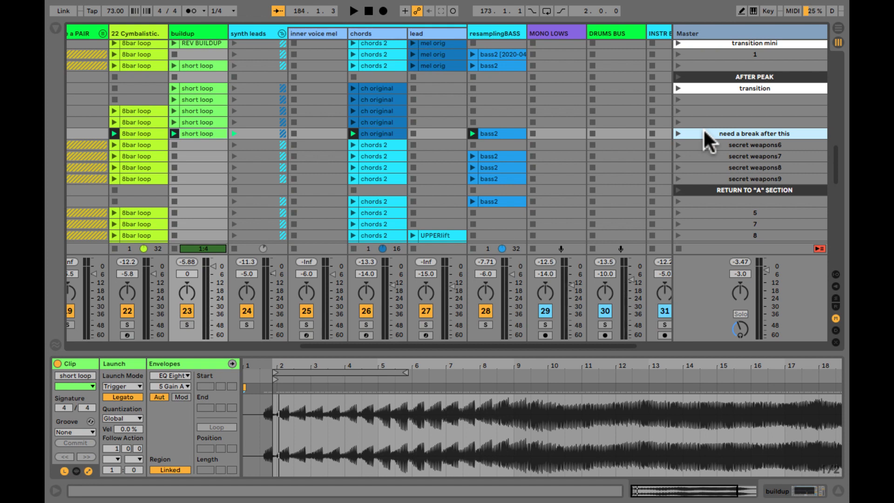
# Capture the remaining active clips as a new scene below "need a break after this", name it "transition" and colour it green
pyautogui.hotkey('ctrl', 'd')
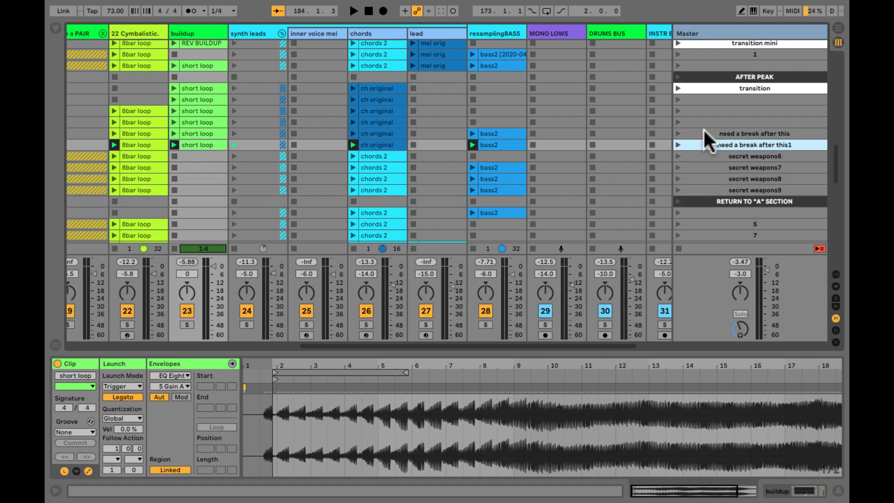
pyautogui.hotkey('ctrl', 'r')
pyautogui.write('tr')
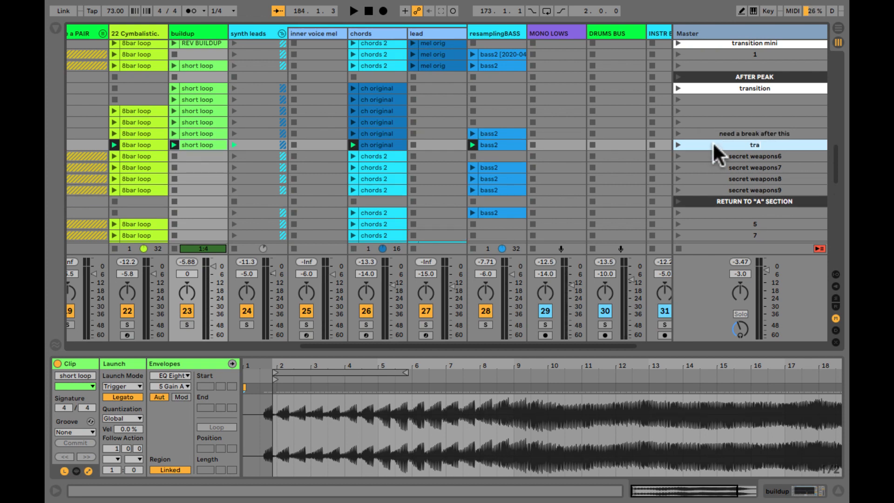
pyautogui.write('ansition')
pyautogui.rightClick(713, 144)
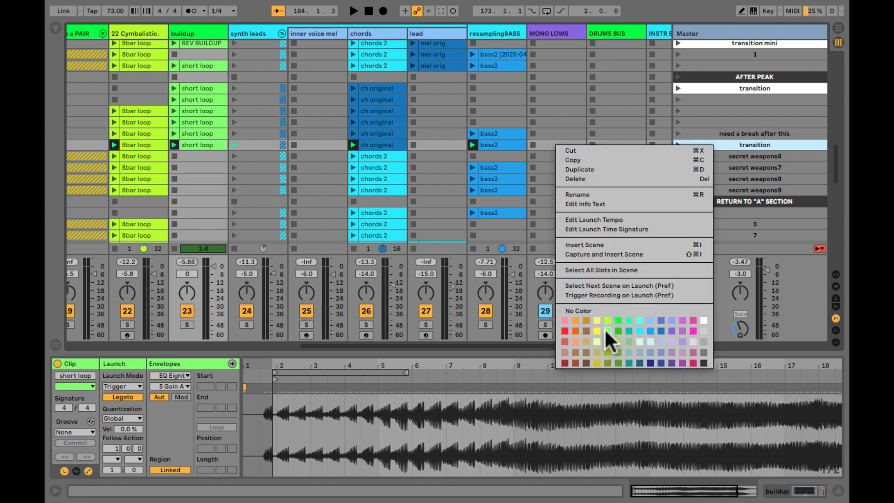
pyautogui.click(618, 331)
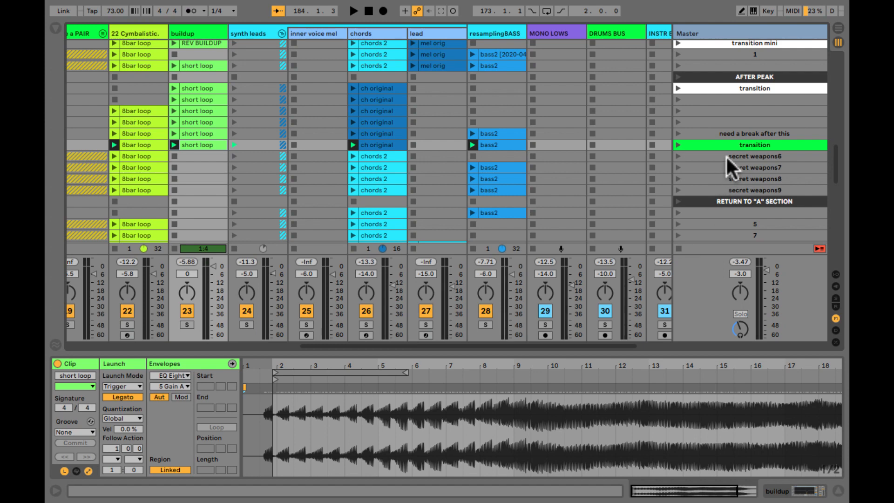
# Select the green transition scene's clips from bass2 to SUB BASS and check their shared Launch settings
pyautogui.click(508, 144)
pyautogui.hscroll(-10, 507, 144)
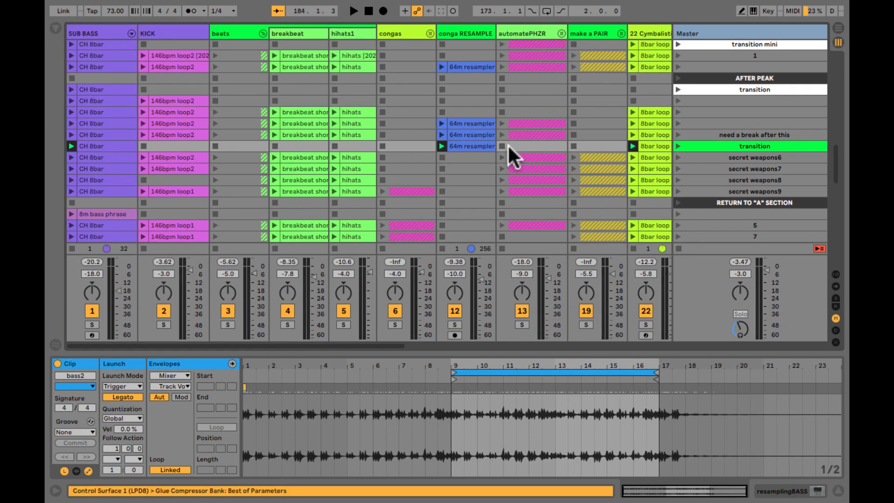
pyautogui.keyDown('shift'); pyautogui.click(108, 143); pyautogui.keyUp('shift')
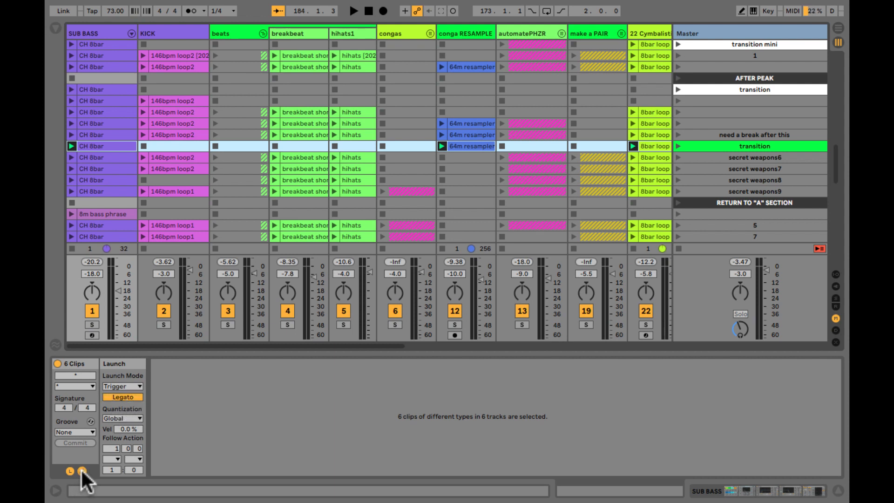
pyautogui.click(68, 468)
pyautogui.click(69, 469)
# Check the Legato switch on the green transition scene's conga RESAMPLE and buildup clips individually
pyautogui.click(459, 144)
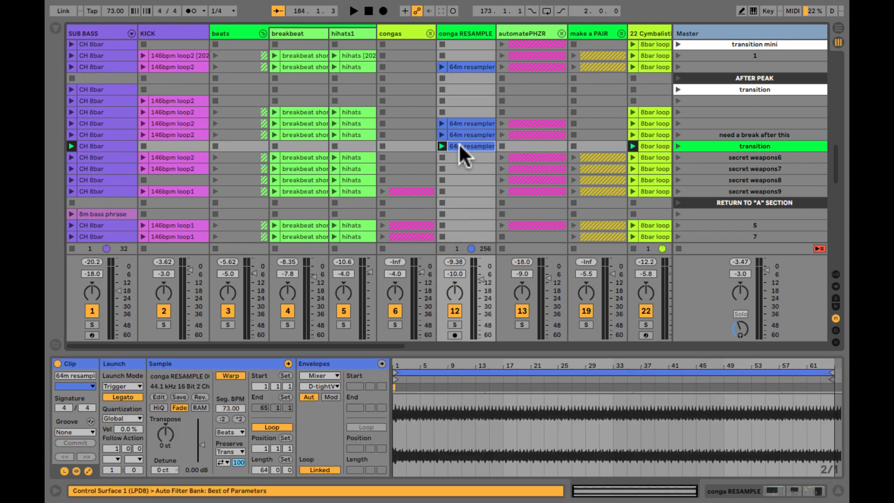
pyautogui.hscroll(5, 459, 142)
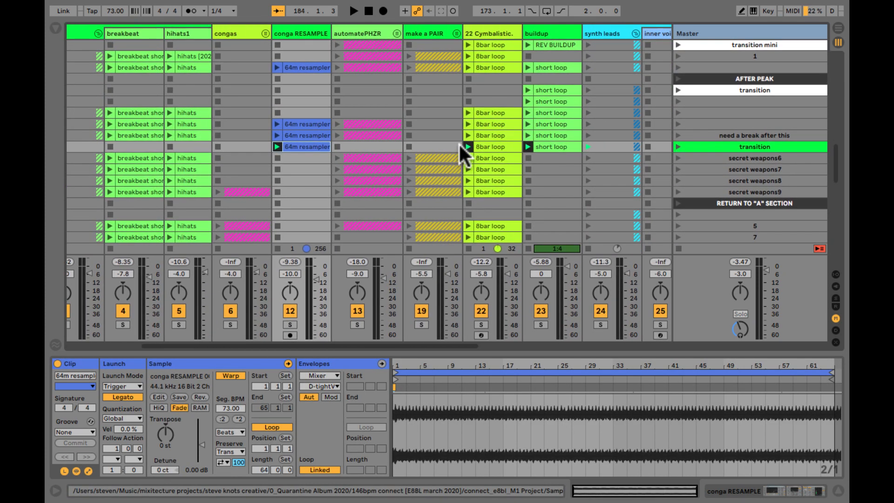
pyautogui.click(557, 143)
pyautogui.hscroll(5, 557, 143)
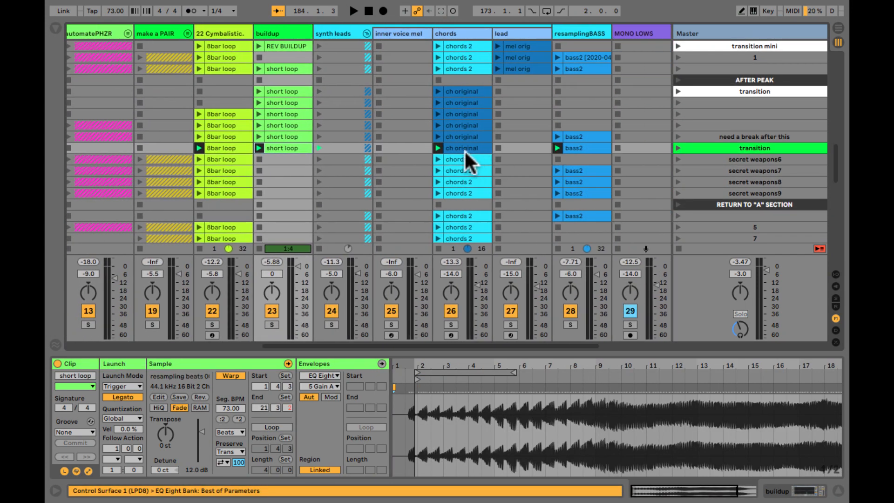
# Try the Notes Legato function on the green transition scene's "ch original" chords clip and undo it
pyautogui.click(465, 150)
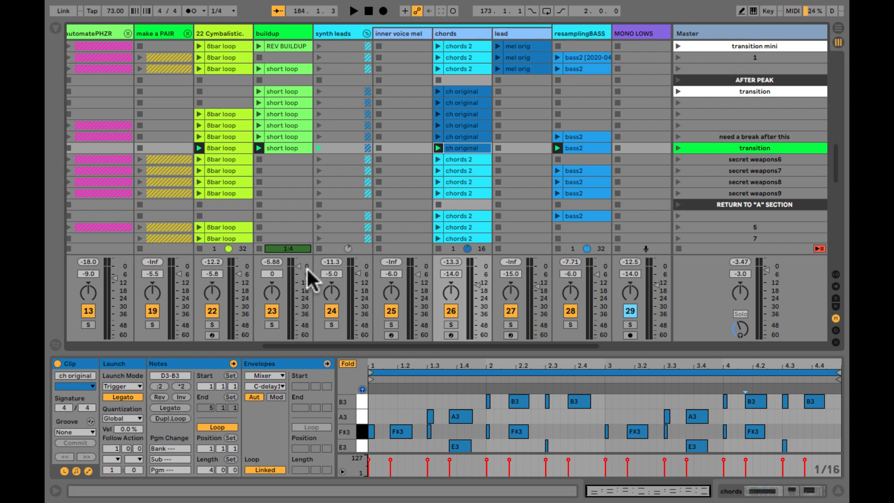
pyautogui.click(176, 407)
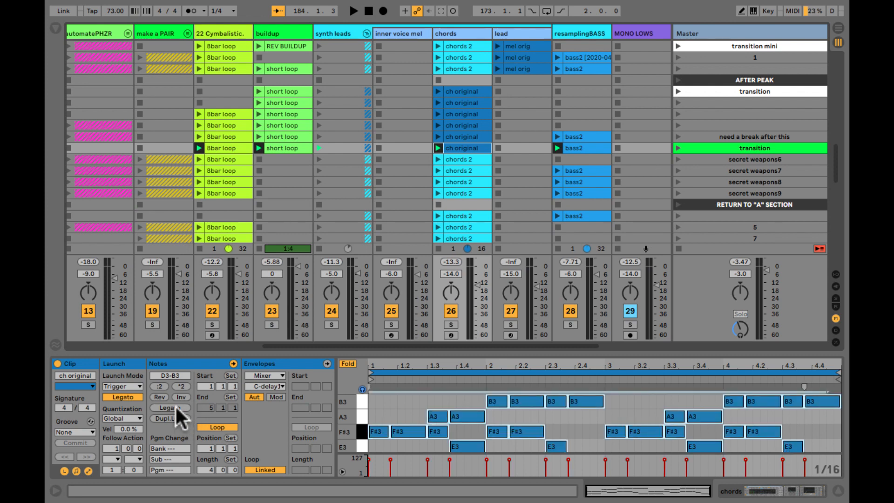
pyautogui.hotkey('ctrl', 'z')
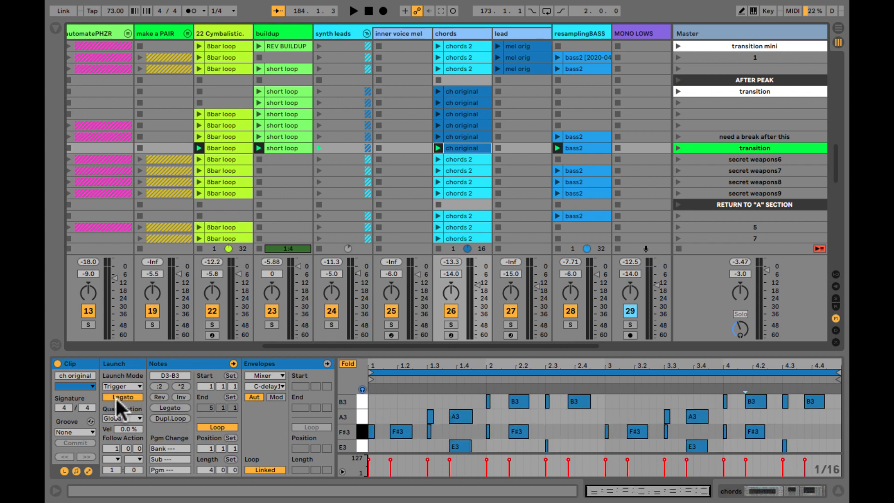
# Reselect the green transition scene's "ch original" clip, show the Info View help for its Legato launch switch, and hide it again
pyautogui.click(460, 137)
pyautogui.click(458, 147)
pyautogui.hotkey('shift', '?')
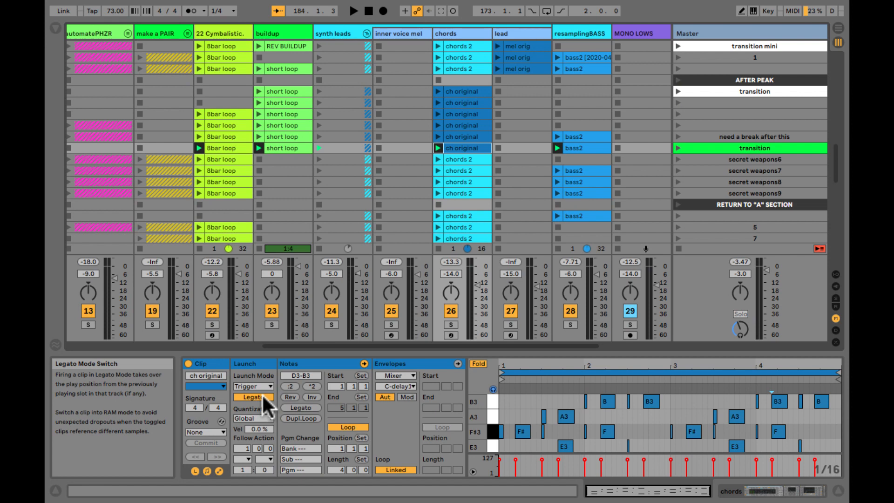
pyautogui.hotkey('shift', '?')
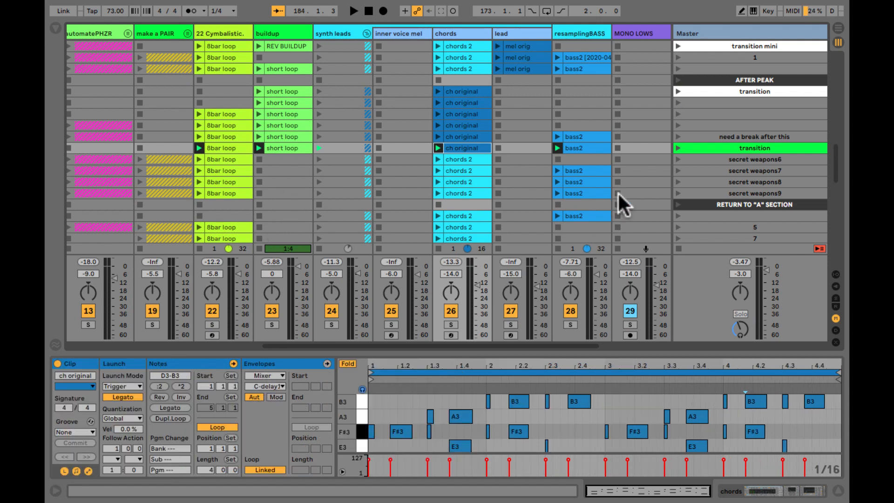
# Stop all clips, play the AFTER PEAK transition's buildup short loop with its full waveform in view, and open the short loop below it
pyautogui.click(678, 247)
pyautogui.click(294, 92)
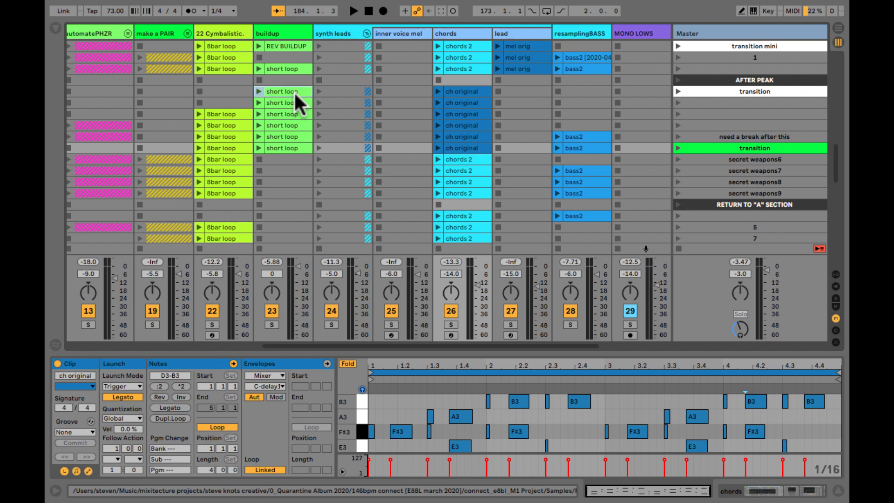
pyautogui.click(259, 92)
pyautogui.moveTo(479, 362); pyautogui.dragTo(479, 361)
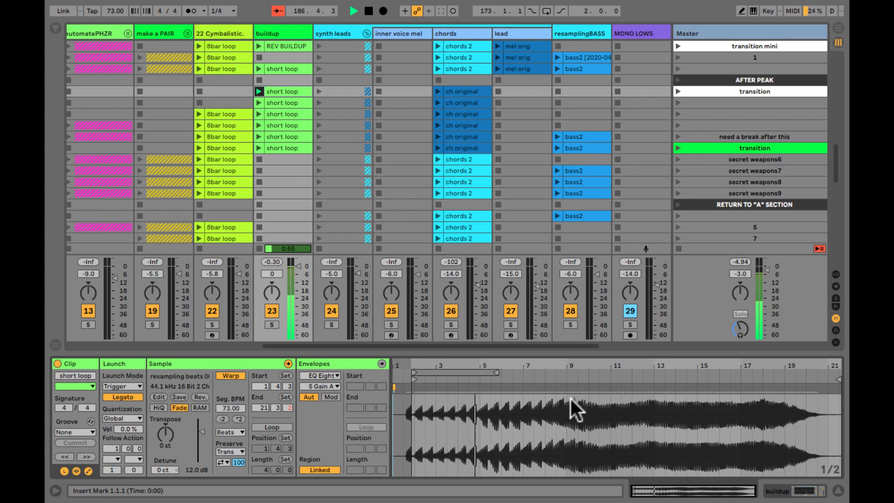
pyautogui.click(284, 102)
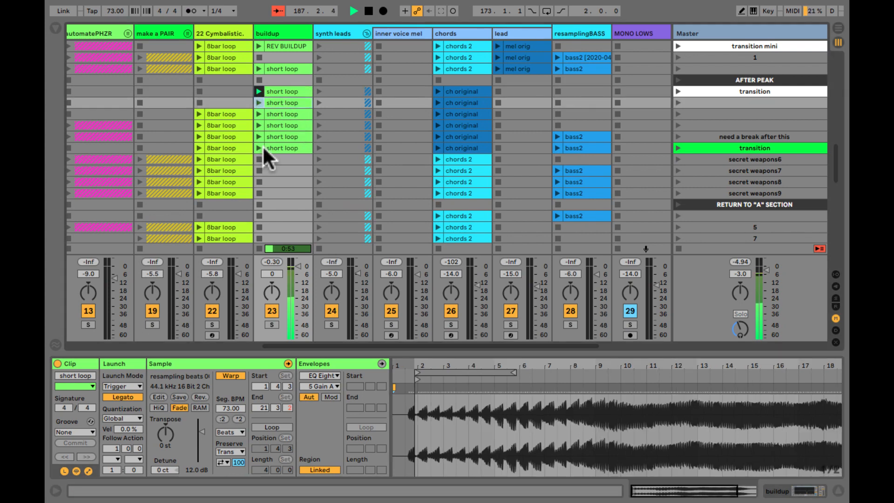
# Launch the scene directly below the AFTER PEAK transition, solo the buildup track, and enable Legato on that scene's short loop
pyautogui.click(678, 101)
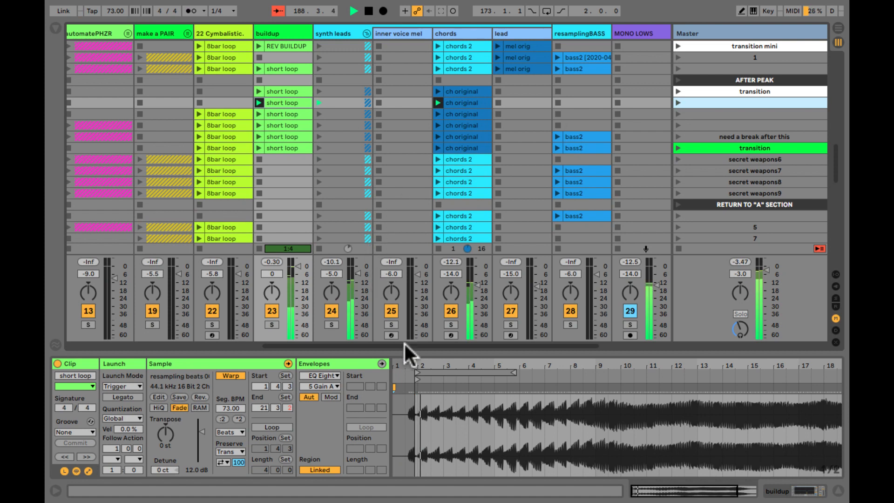
pyautogui.click(272, 324)
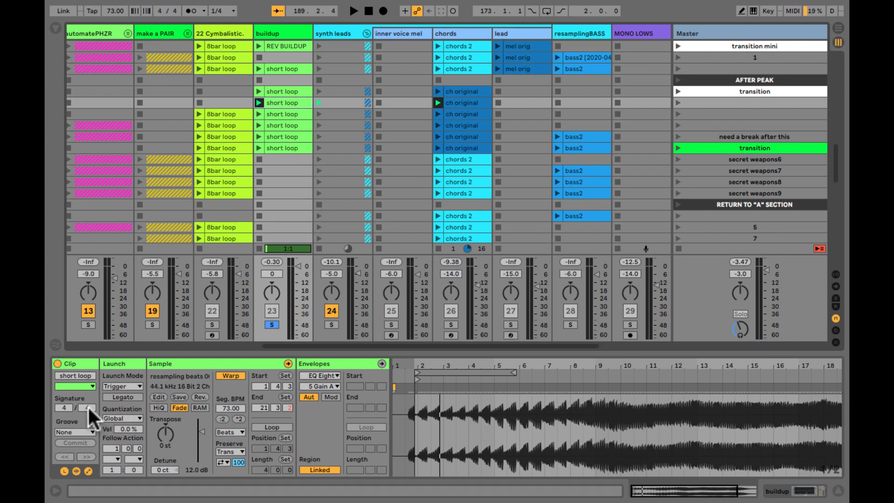
pyautogui.click(114, 396)
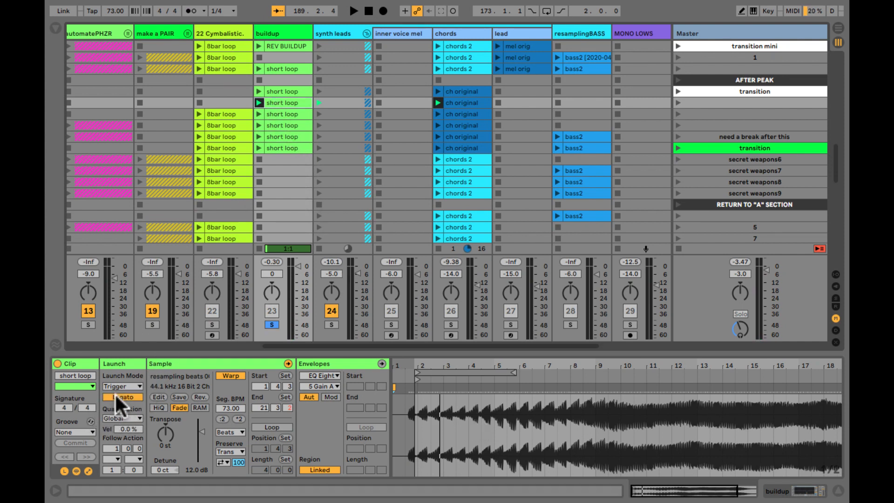
pyautogui.click(277, 90)
pyautogui.press('Left')
pyautogui.press('Down')
pyautogui.press('Down')
pyautogui.press('Down')
pyautogui.hotkey('shift', 'Up')
pyautogui.hotkey('shift', 'Up')
pyautogui.hotkey('shift', 'Up')
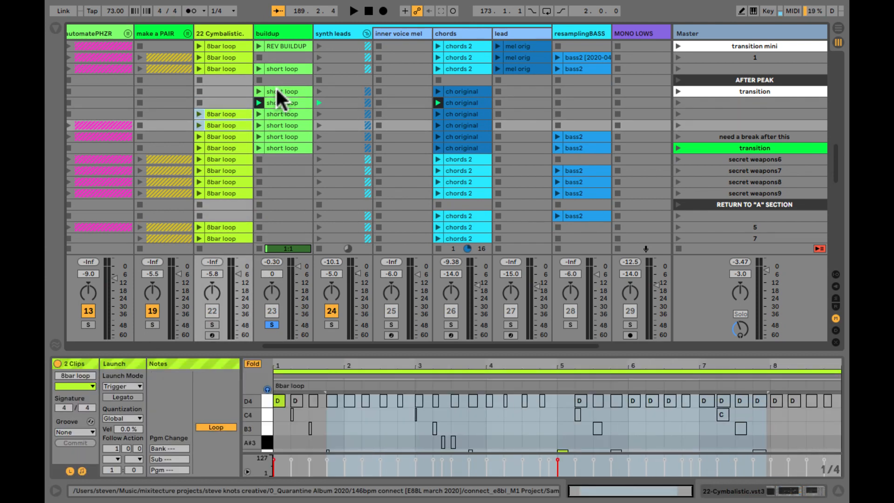
# Select the white AFTER PEAK transition scene together with the three scenes below it
pyautogui.click(698, 92)
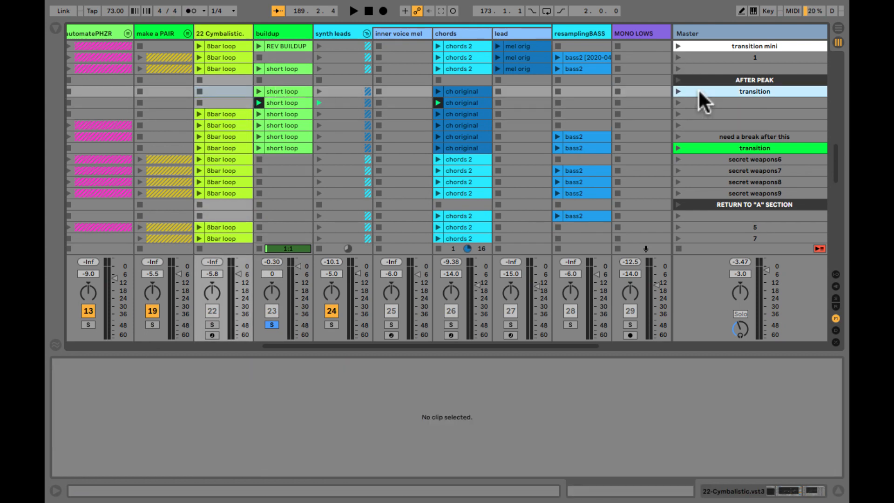
pyautogui.hotkey('shift', 'Down')
pyautogui.hotkey('shift', 'Down')
pyautogui.hotkey('shift', 'Down')
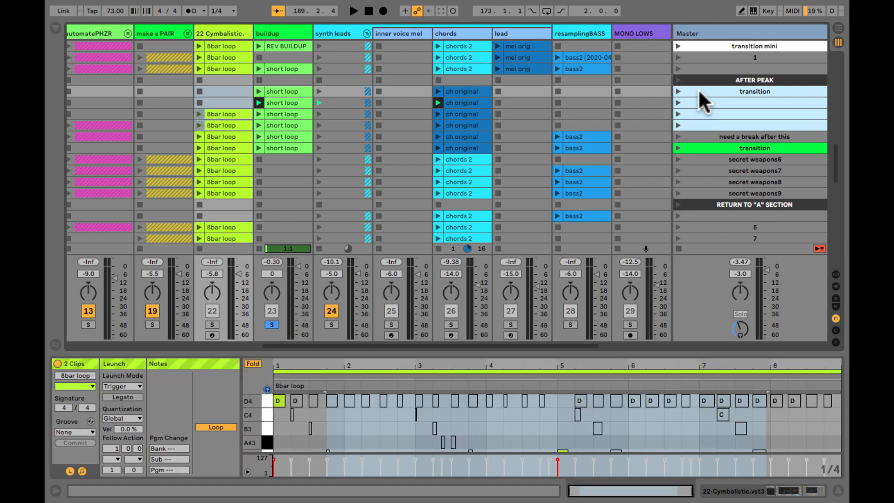
# Open the AFTER PEAK transition's buildup short loop, play it from near the end of its sample, and stop playback
pyautogui.click(697, 91)
pyautogui.click(289, 92)
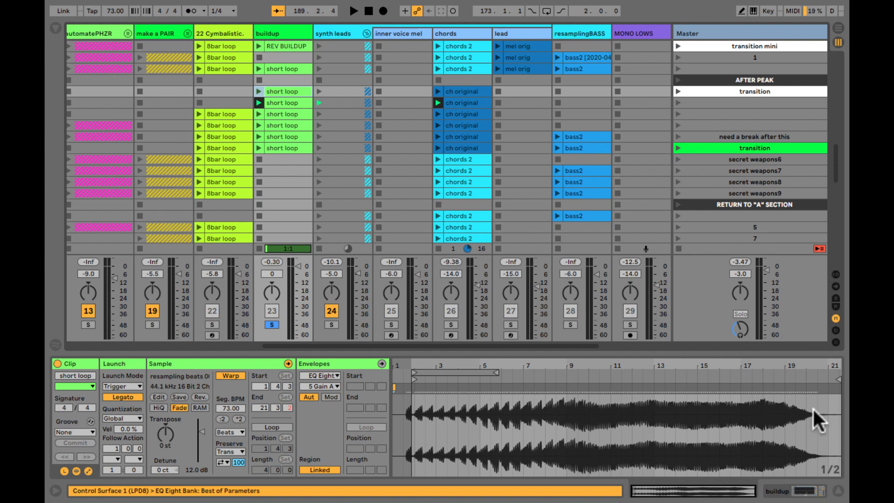
pyautogui.click(787, 377)
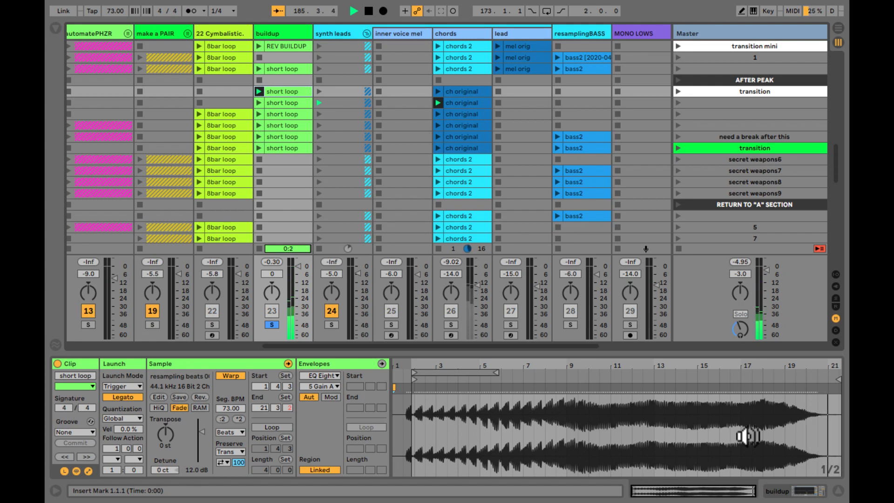
pyautogui.press('space')
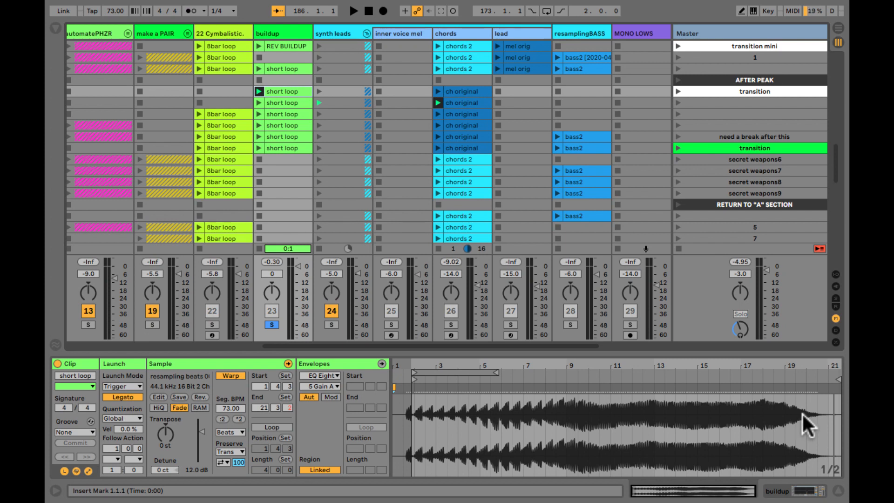
# Unsolo the buildup track and launch the white AFTER PEAK transition scene followed by the unnamed scene directly below it
pyautogui.click(702, 148)
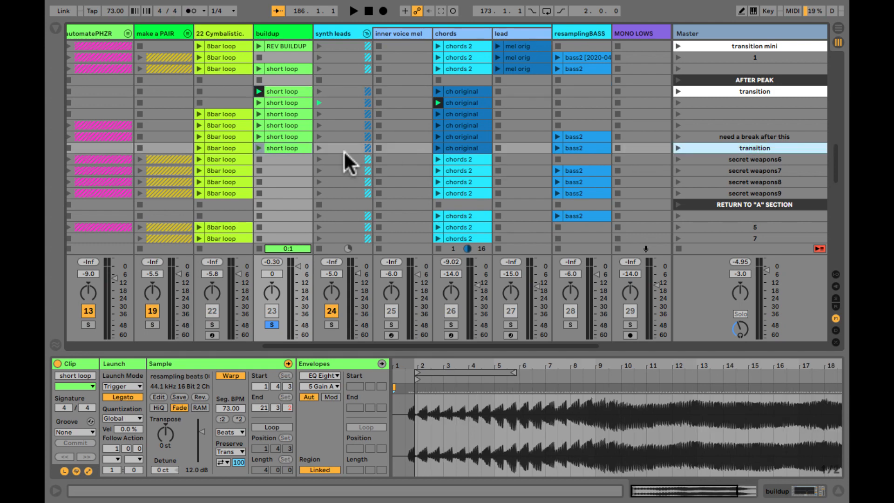
pyautogui.hscroll(-5, 344, 150)
pyautogui.click(412, 325)
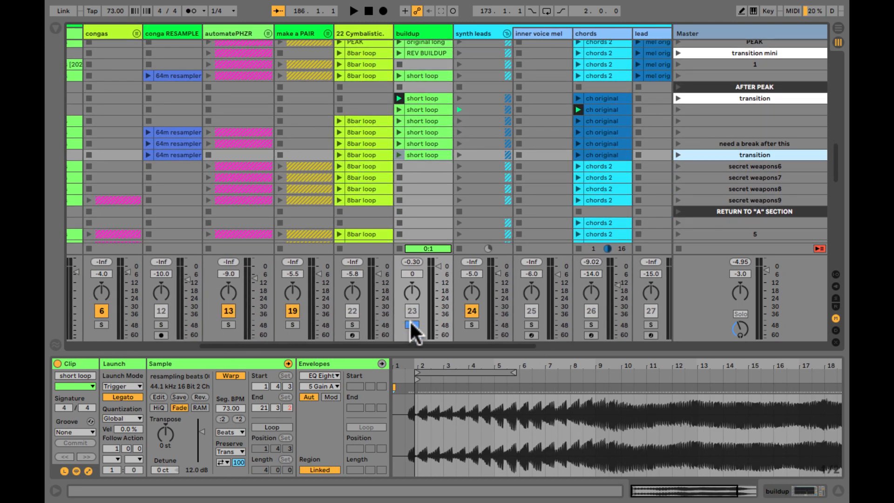
pyautogui.click(687, 99)
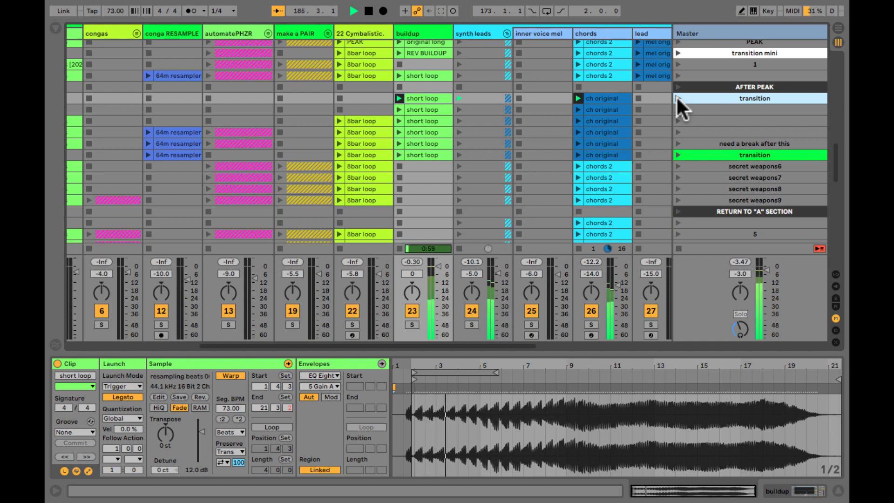
pyautogui.click(676, 107)
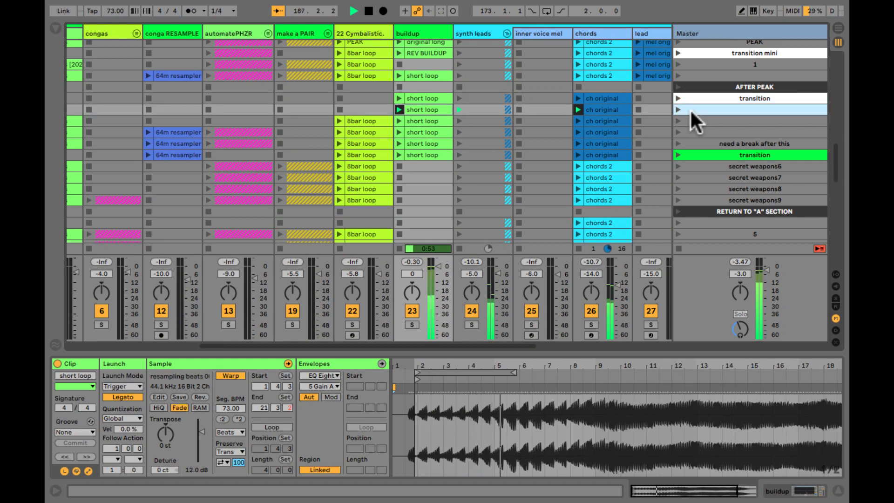
# Launch the second scene below the white AFTER PEAK transition and name it "new sound, new scene"
pyautogui.click(678, 120)
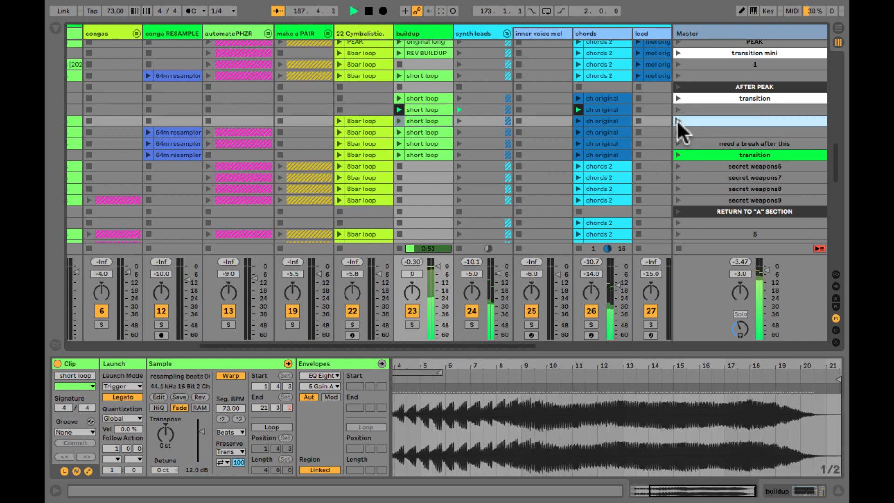
pyautogui.write('new sound, new scene')
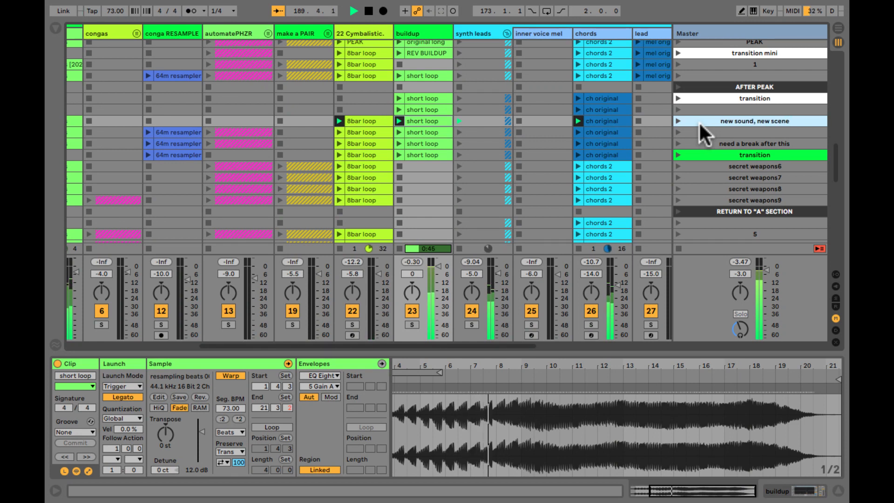
# Launch the remaining AFTER PEAK scenes in order through "need a break after this" to the green transition, with the playing short loop open
pyautogui.click(678, 132)
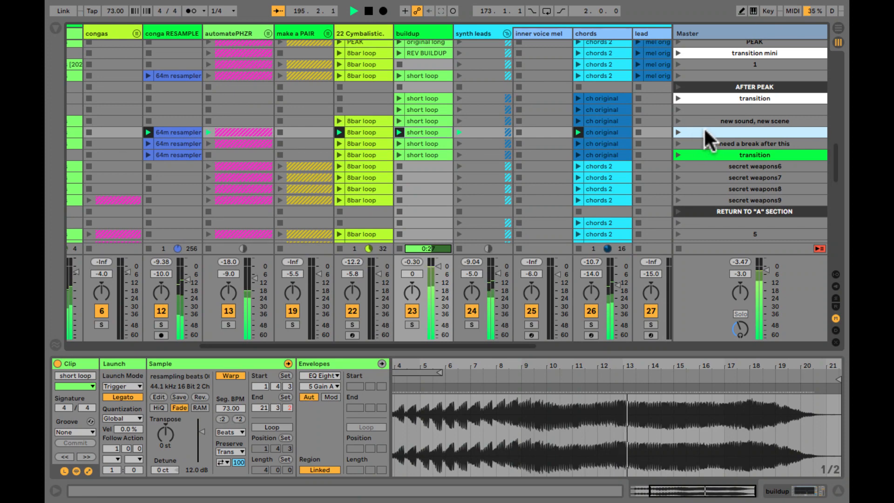
pyautogui.click(679, 143)
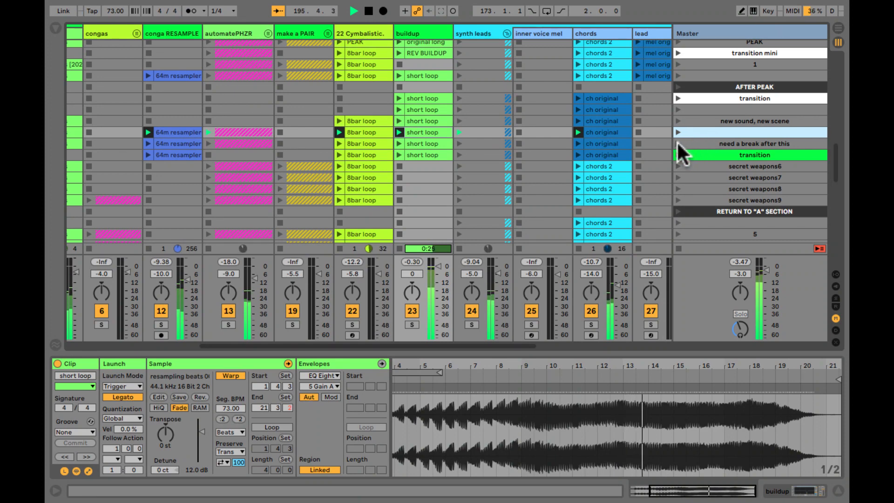
pyautogui.click(434, 142)
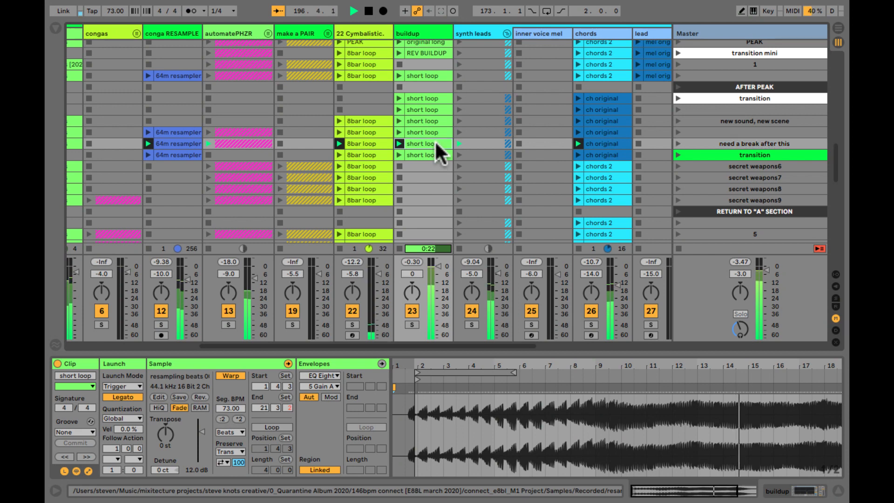
pyautogui.doubleClick(689, 366)
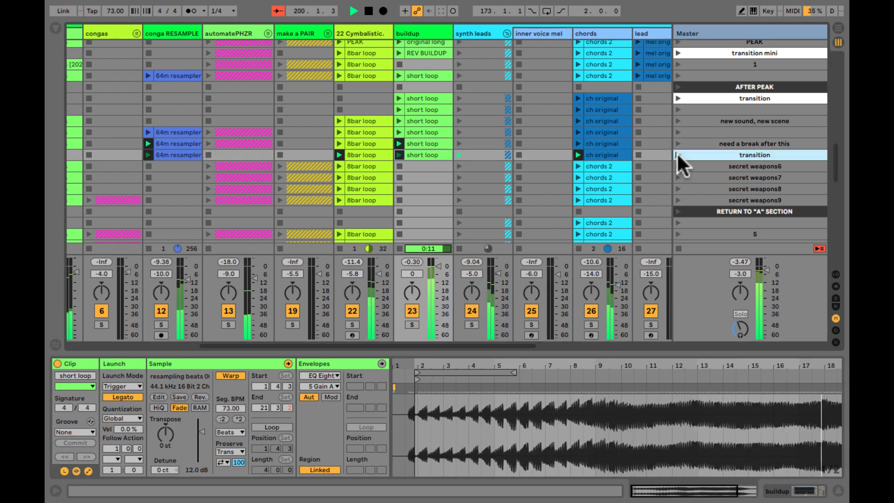
# Duplicate the green transition's buildup short loop into the secret weapons6 scene, launch that scene, and delete the duplicate
pyautogui.click(419, 154)
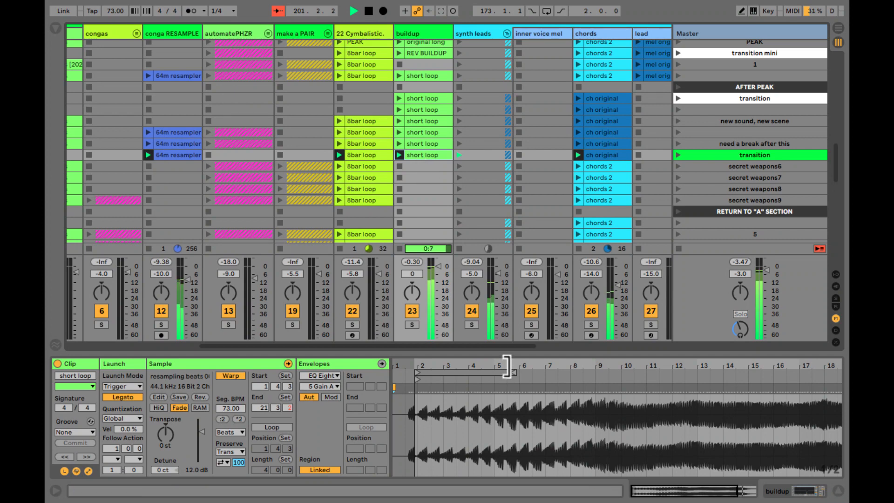
pyautogui.moveTo(511, 365); pyautogui.dragTo(654, 226)
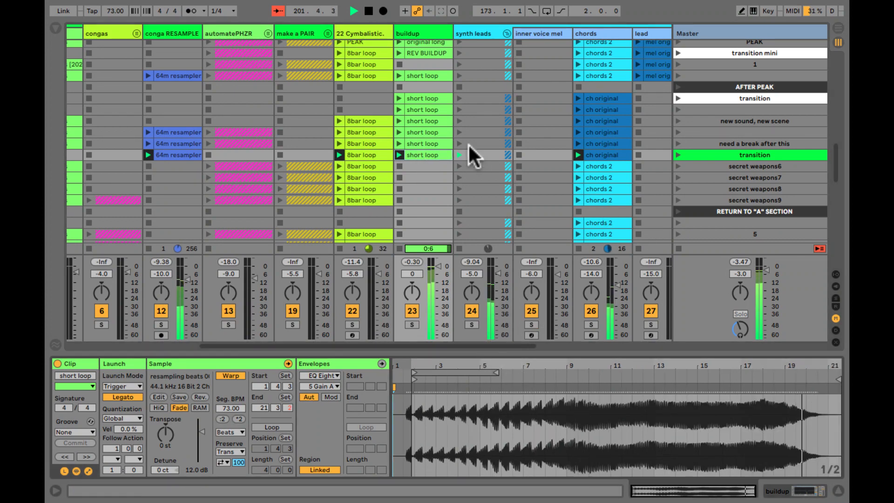
pyautogui.press('super+d')
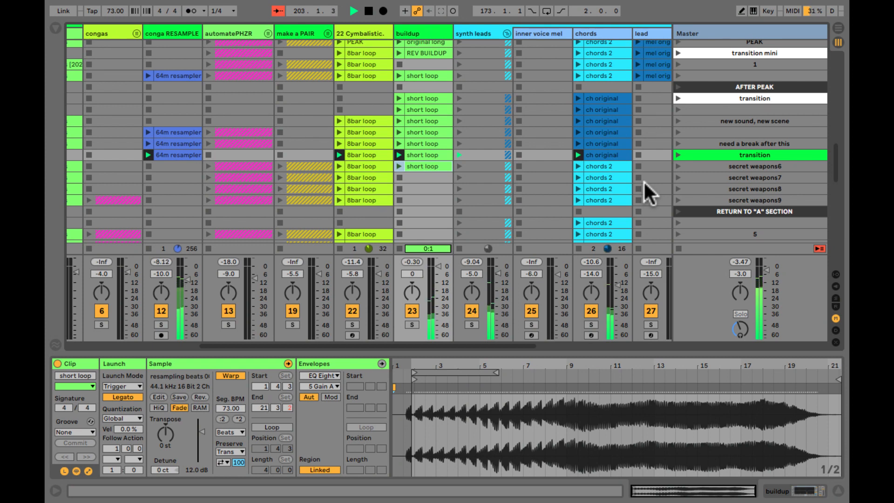
pyautogui.click(677, 165)
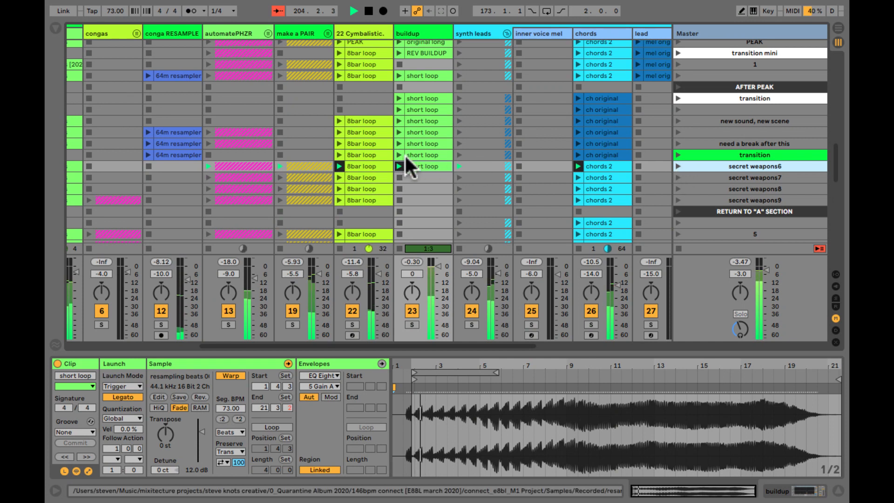
pyautogui.click(417, 167)
pyautogui.press('Delete')
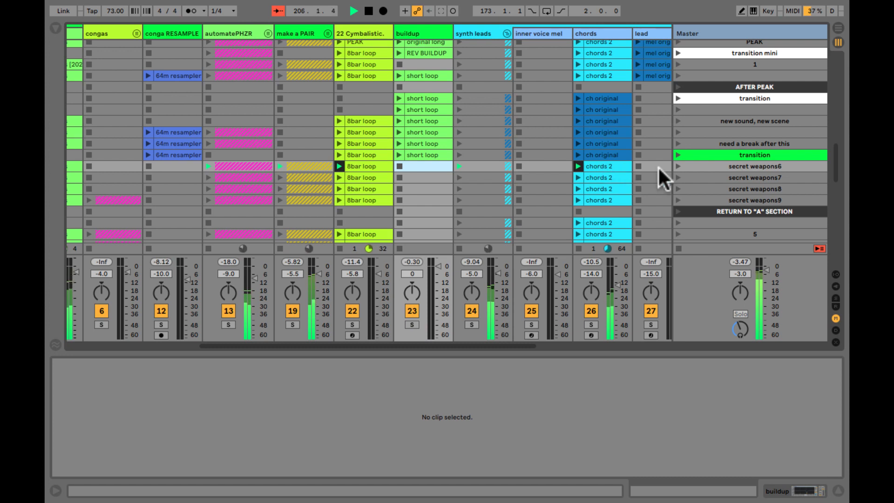
# Color the secret weapons6 scene dark gray to match the section headings
pyautogui.rightClick(693, 162)
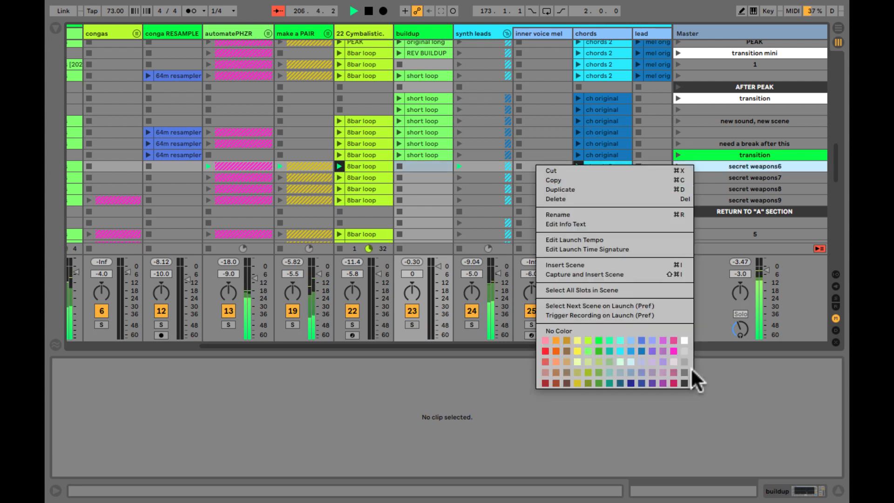
pyautogui.click(682, 383)
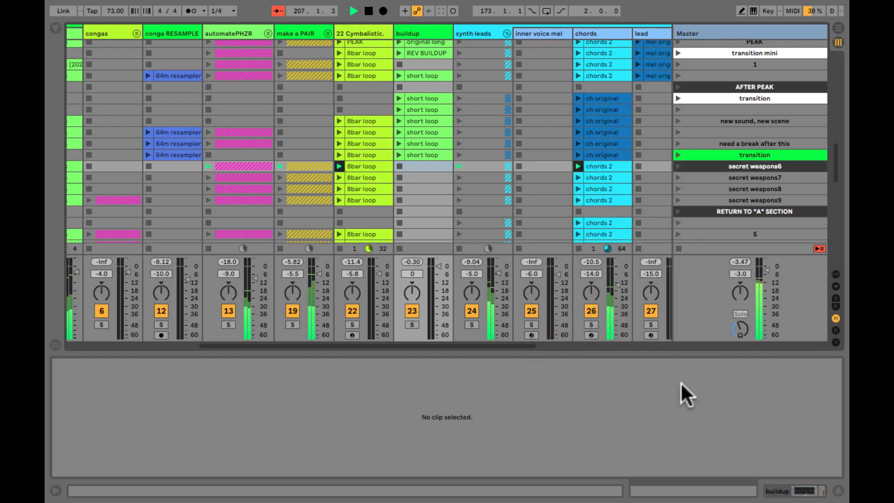
# Clear the names of the secret weapons7, secret weapons8 and secret weapons9 scenes
pyautogui.click(720, 177)
pyautogui.press('super+r')
pyautogui.press('BackSpace')
pyautogui.press('Return')
pyautogui.press('Down')
pyautogui.press('super+r')
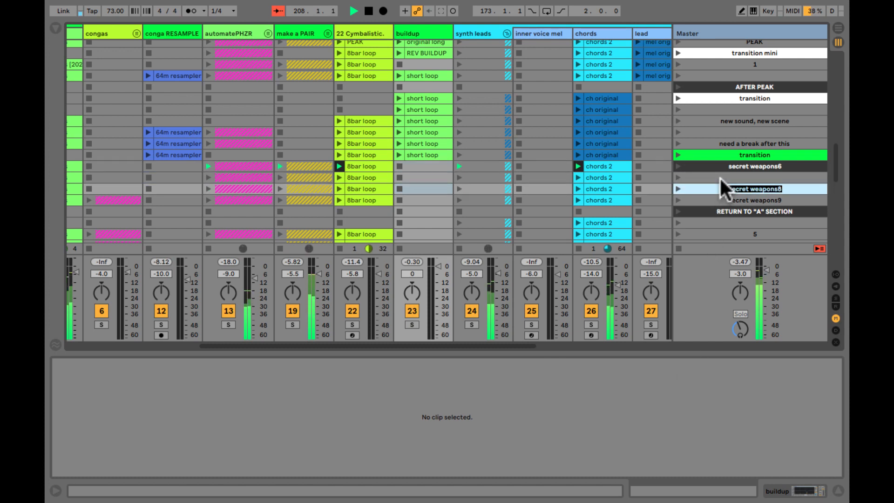
pyautogui.press('BackSpace')
pyautogui.press('Return')
pyautogui.press('Down')
pyautogui.press('super+r')
pyautogui.press('BackSpace')
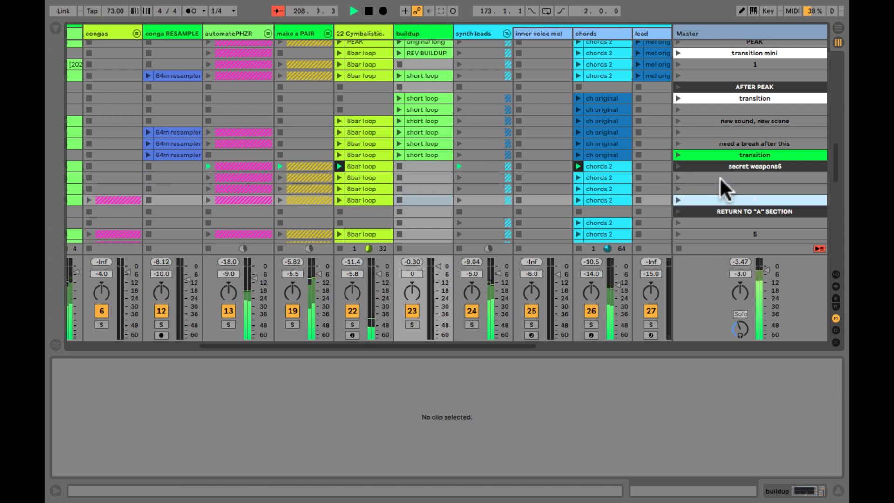
# Launch the green transition scene and jump to the unnamed scene directly below secret weapons6
pyautogui.scroll(-3, 720, 177)
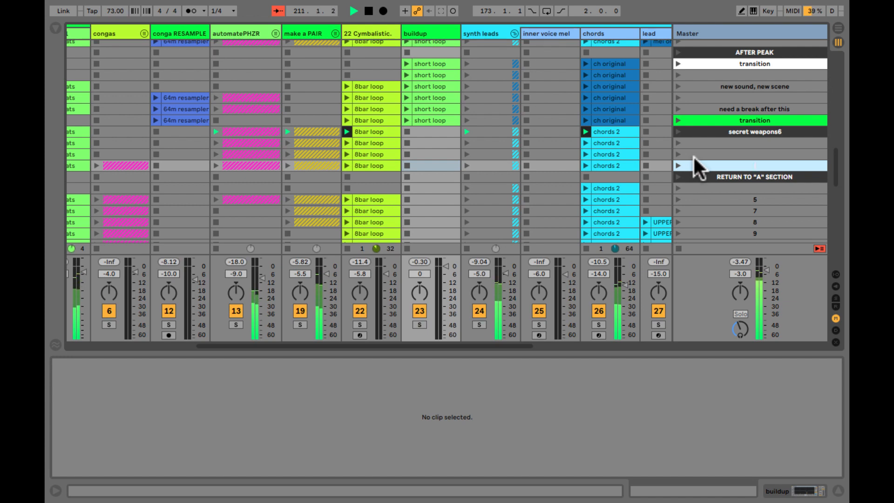
pyautogui.click(675, 117)
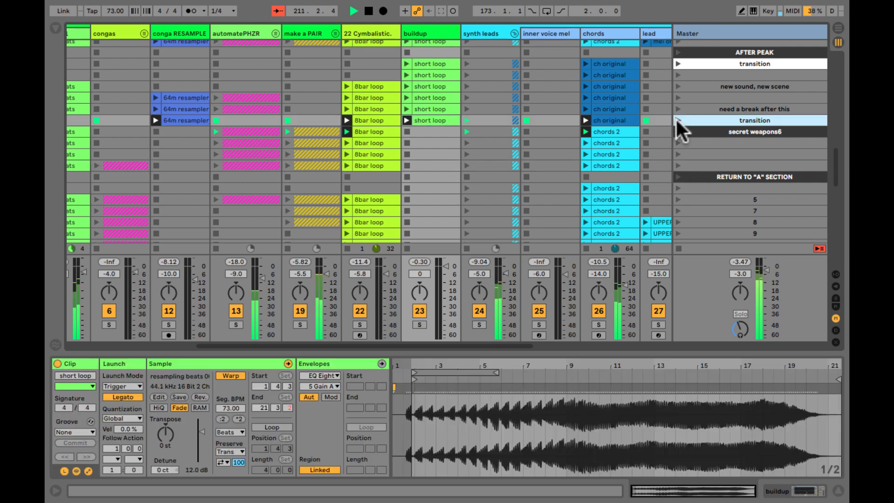
pyautogui.click(678, 140)
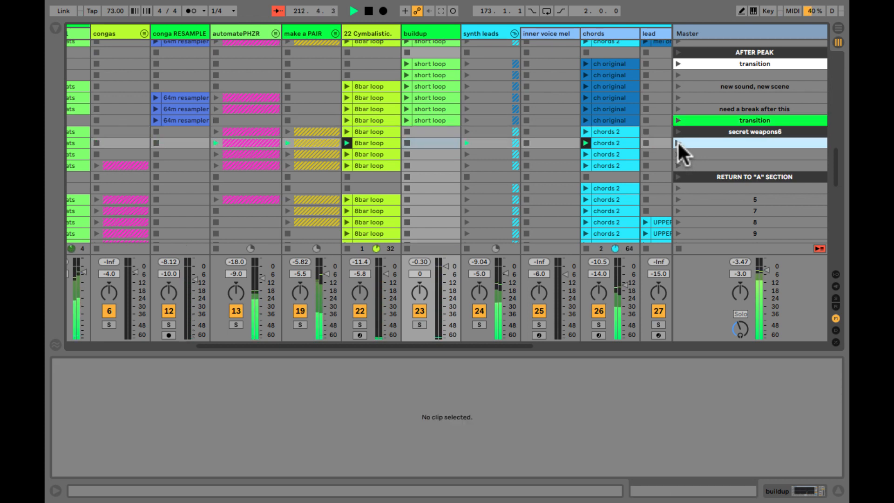
# Hide the clip details, launch the white AFTER PEAK transition scene, and jump to the second unnamed scene below secret weapons6
pyautogui.hotkey('ctrl', 'alt', 'l')
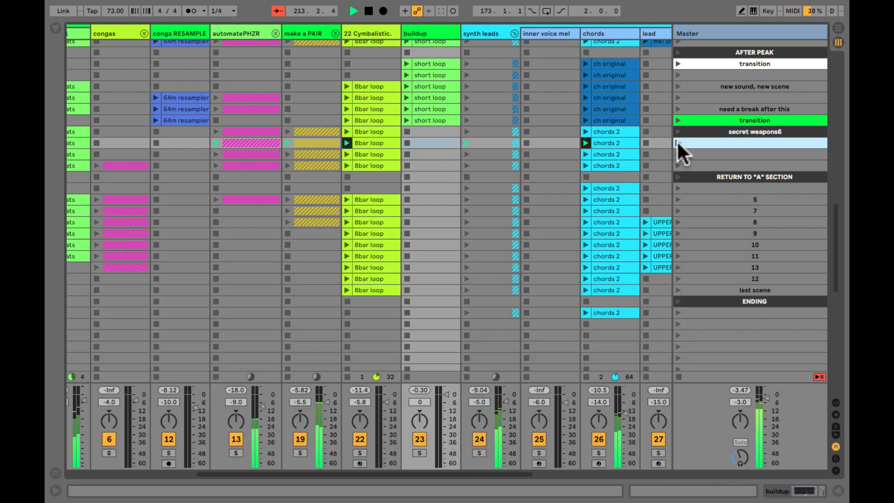
pyautogui.scroll(5, 695, 226)
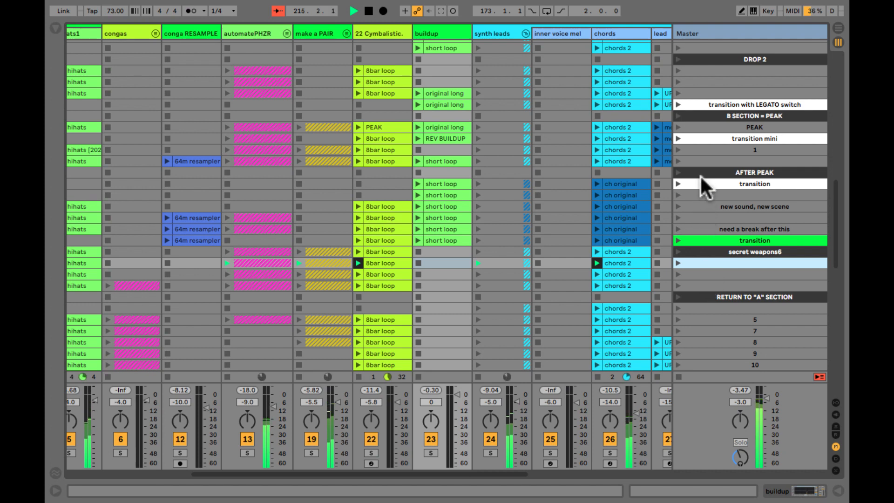
pyautogui.click(676, 183)
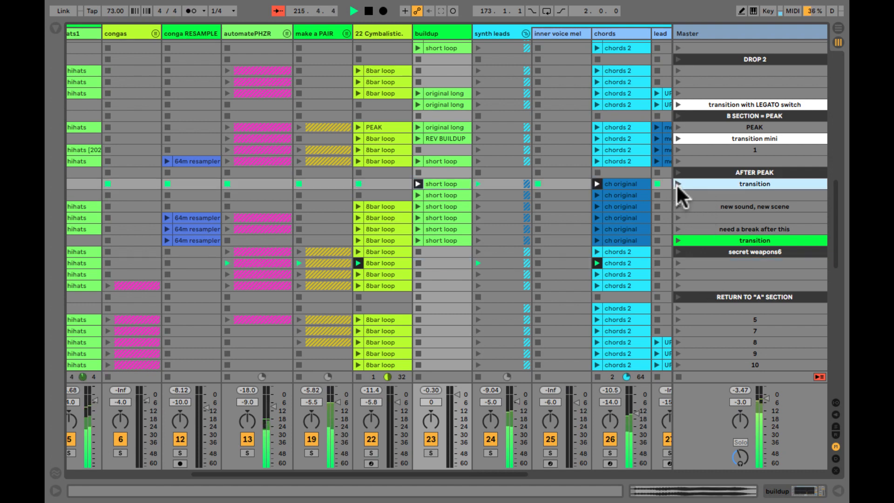
pyautogui.click(677, 275)
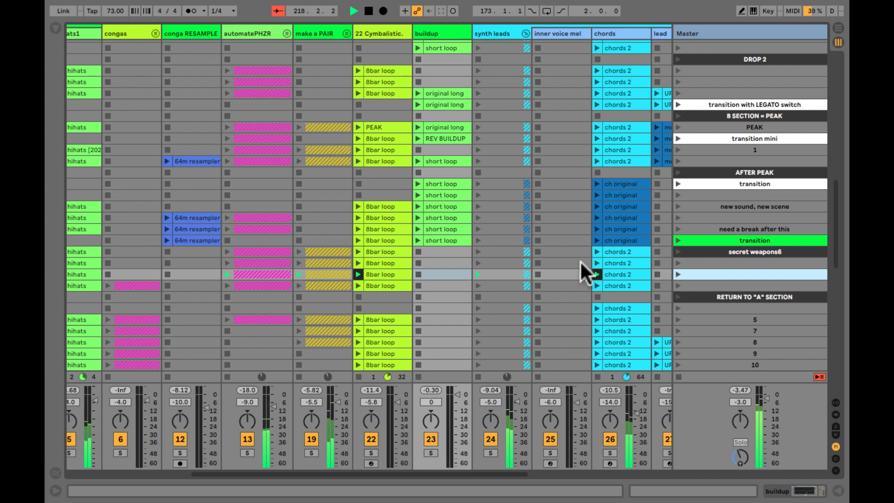
# Launch the last unnamed scene above the RETURN TO "A" SECTION heading, followed by the first unnamed scene below that heading
pyautogui.hscroll(-5, 580, 261)
pyautogui.scroll(-1, 580, 261)
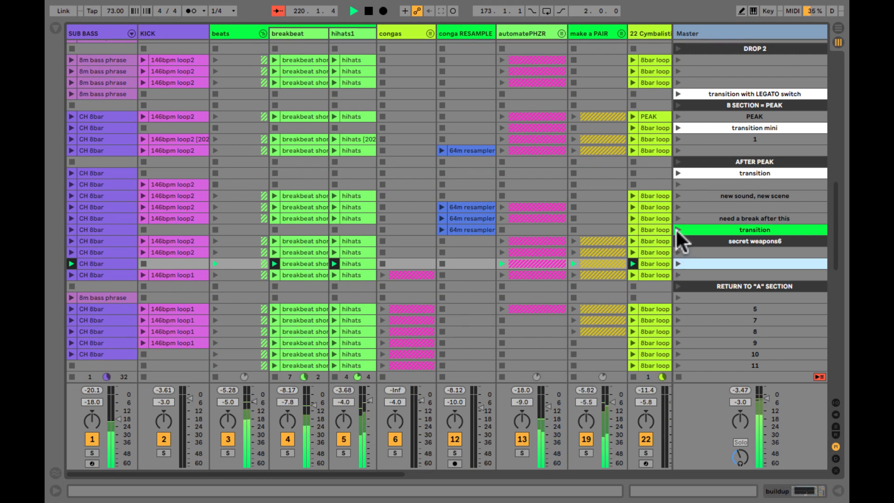
pyautogui.click(676, 272)
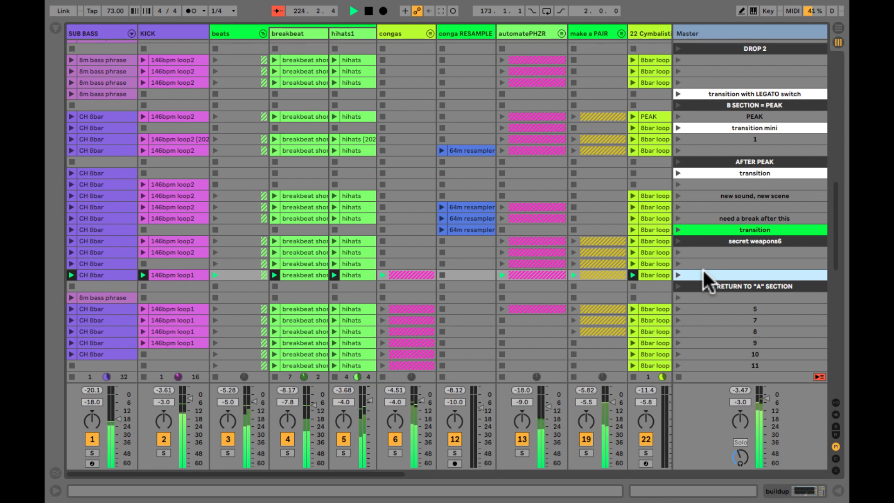
pyautogui.click(678, 298)
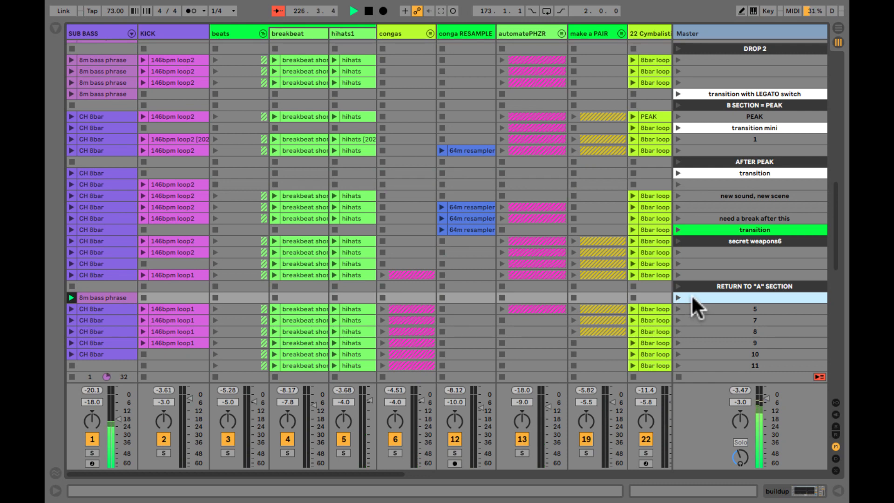
# Insert an audio track after the buildup track, delete it again, and stop playback
pyautogui.hotkey('ctrl', 't')
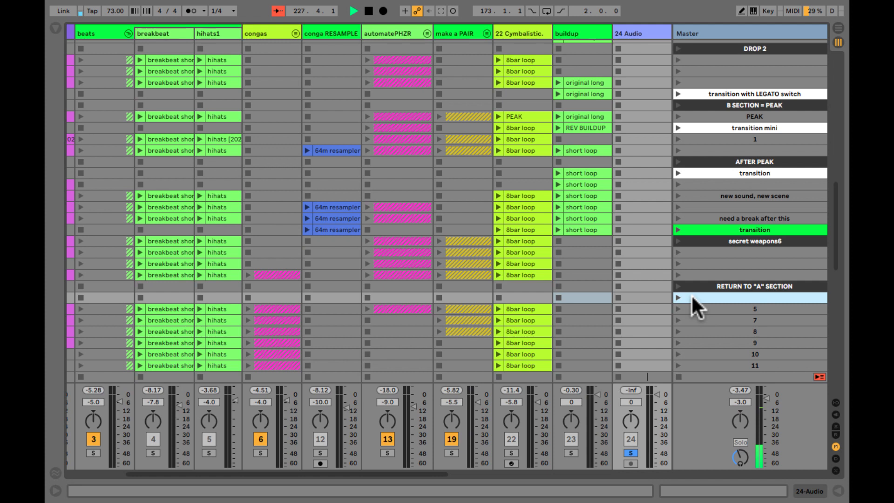
pyautogui.press('Delete')
pyautogui.press('space')
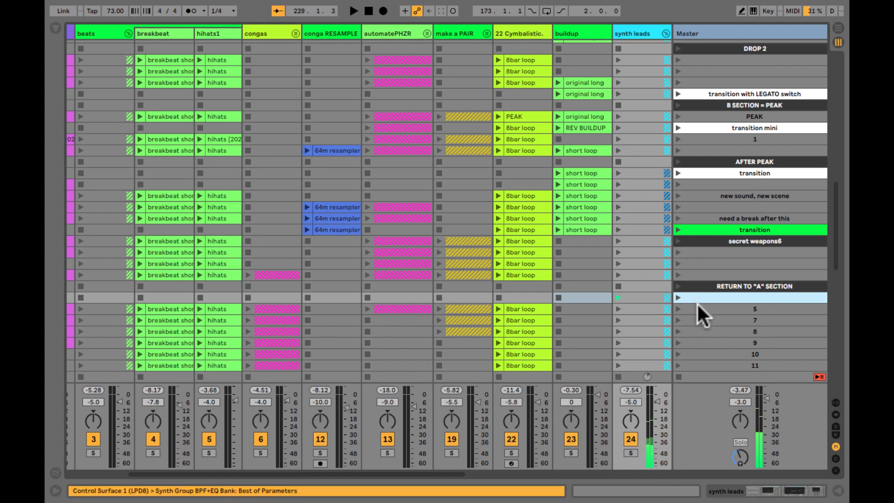
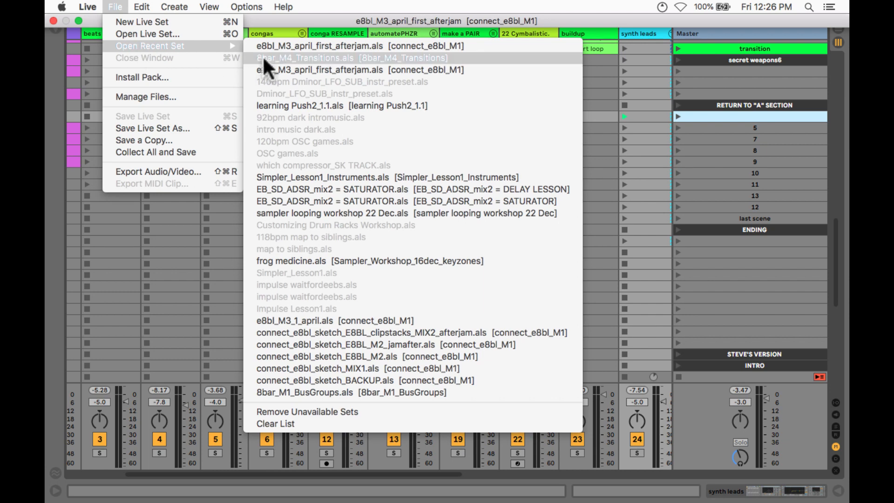
# Open the recent set 8bar_M4_Transitions.als, view page 2 of its lesson, and close the lesson text
pyautogui.click(263, 49)
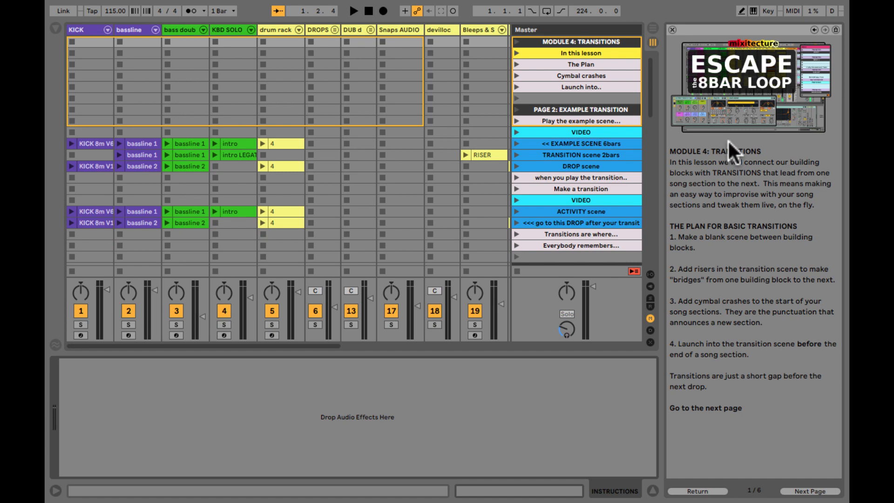
pyautogui.click(795, 491)
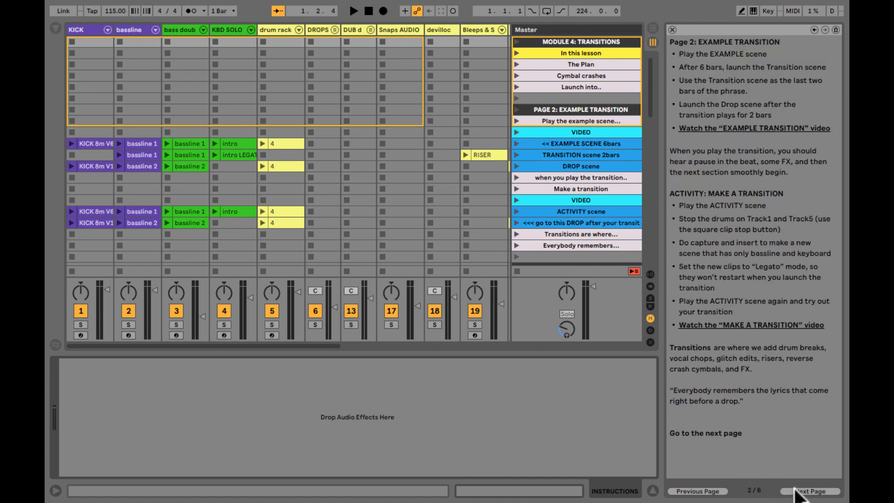
pyautogui.click(673, 30)
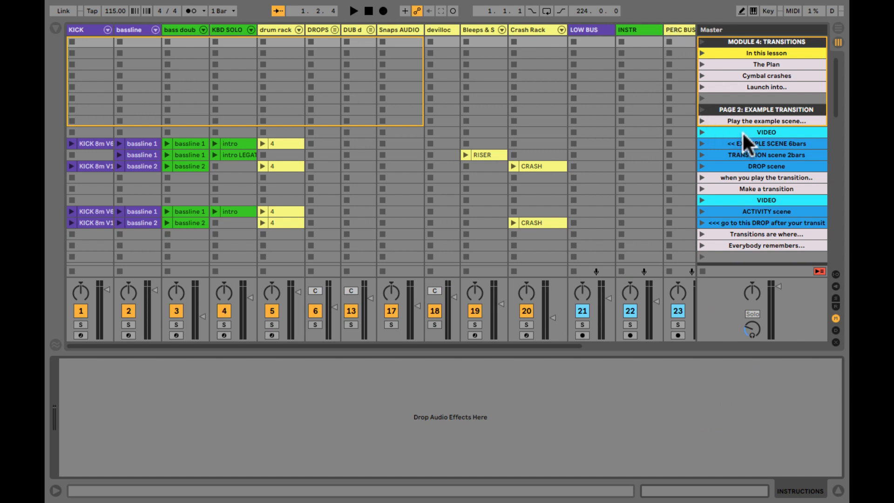
# Audition the In this lesson scene while viewing the Module 4 clip's full waveform, and mute the INSTRUCTIONS track
pyautogui.hscroll(5, 625, 89)
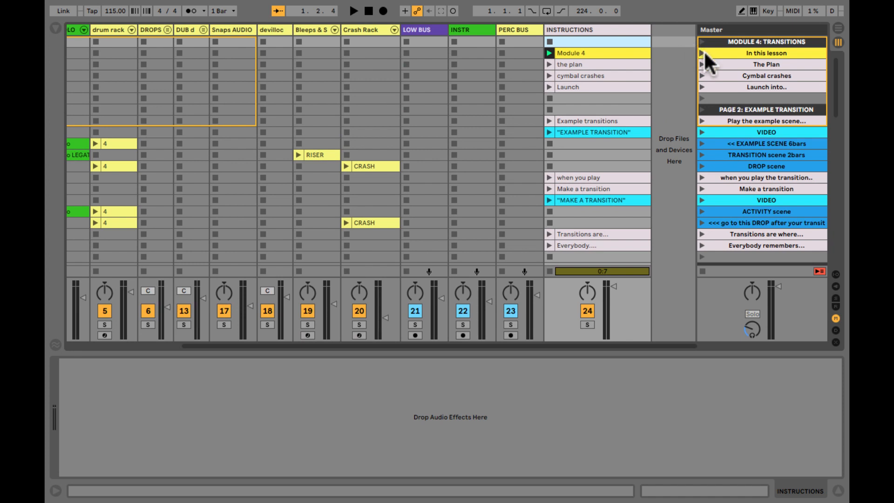
pyautogui.click(702, 53)
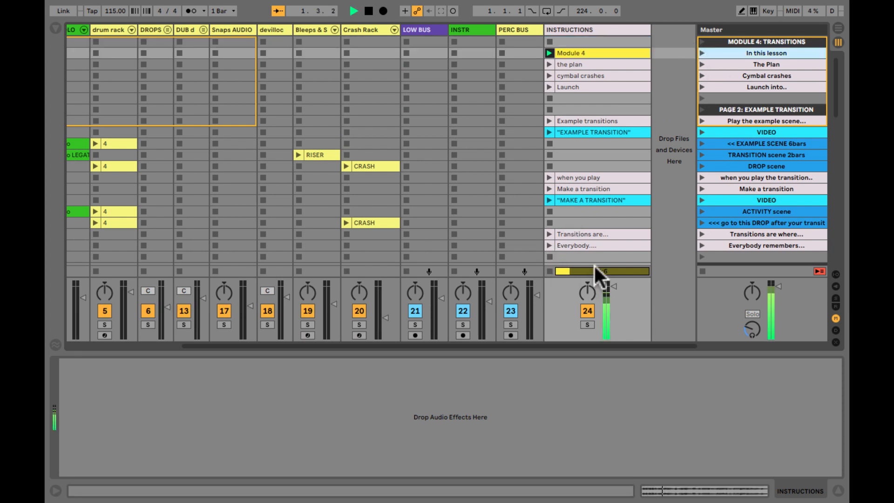
pyautogui.click(581, 54)
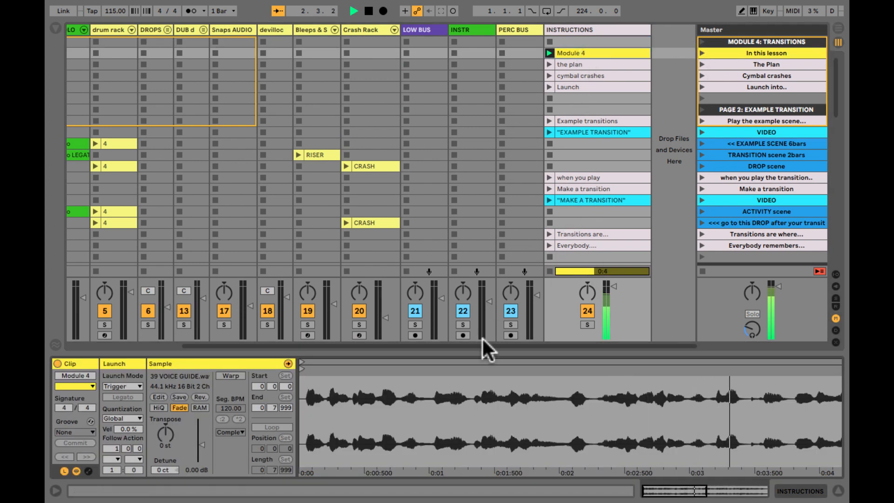
pyautogui.moveTo(447, 393); pyautogui.dragTo(447, 389)
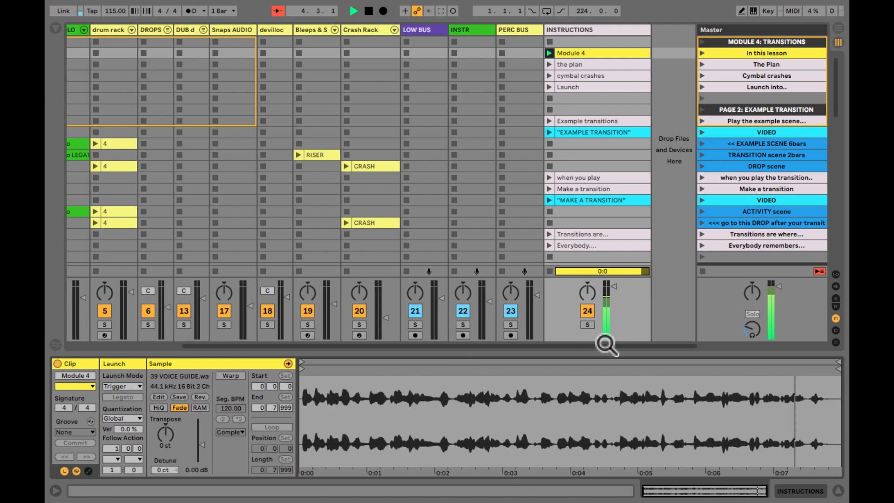
pyautogui.click(588, 311)
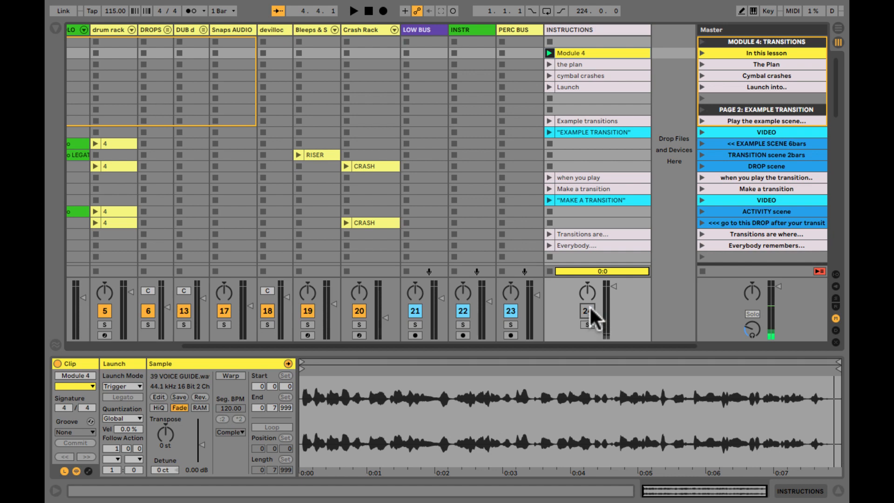
# Look through the INSTRUCTIONS clips and the scene list from MODULE 4: TRANSITIONS down to the START, DROP 1 and DROP2 sections
pyautogui.scroll(-3, 586, 71)
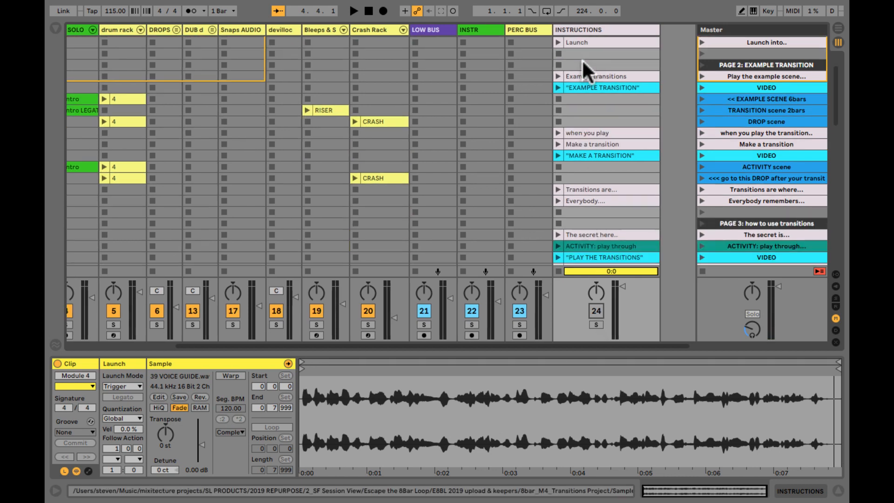
pyautogui.scroll(3, 586, 71)
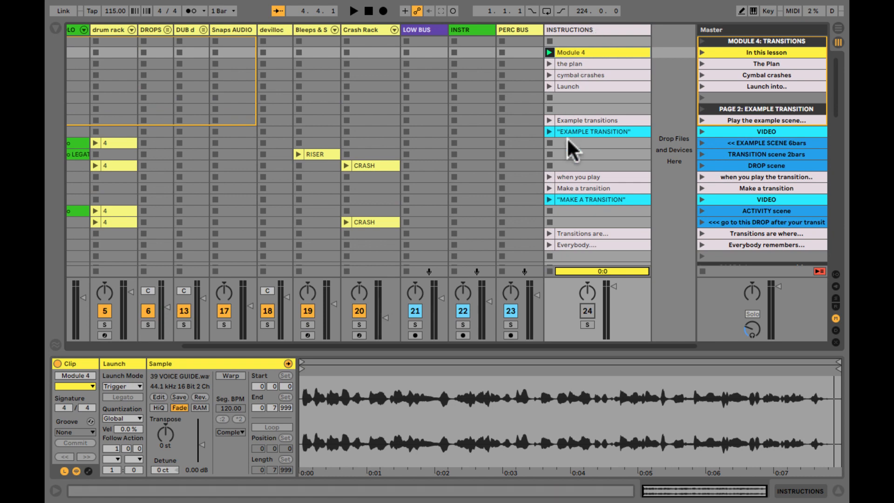
pyautogui.scroll(-10, 570, 142)
pyautogui.hscroll(-2, 571, 142)
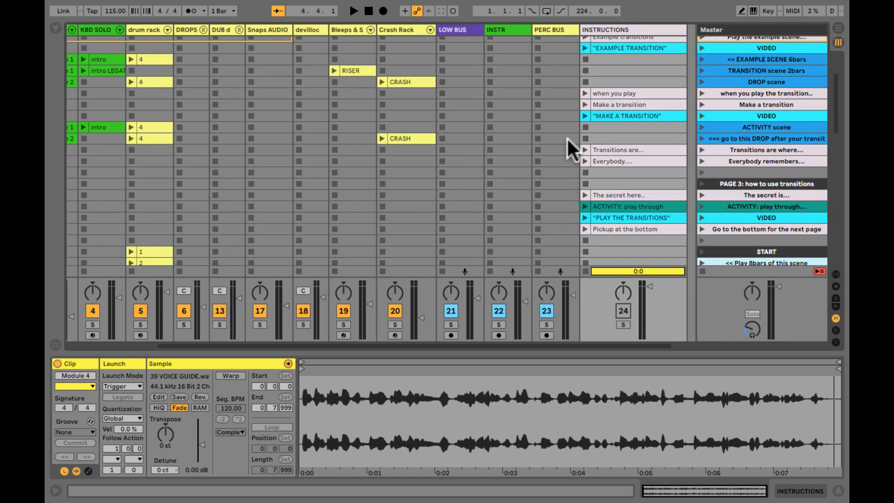
pyautogui.scroll(-10, 572, 149)
pyautogui.hscroll(-1, 572, 149)
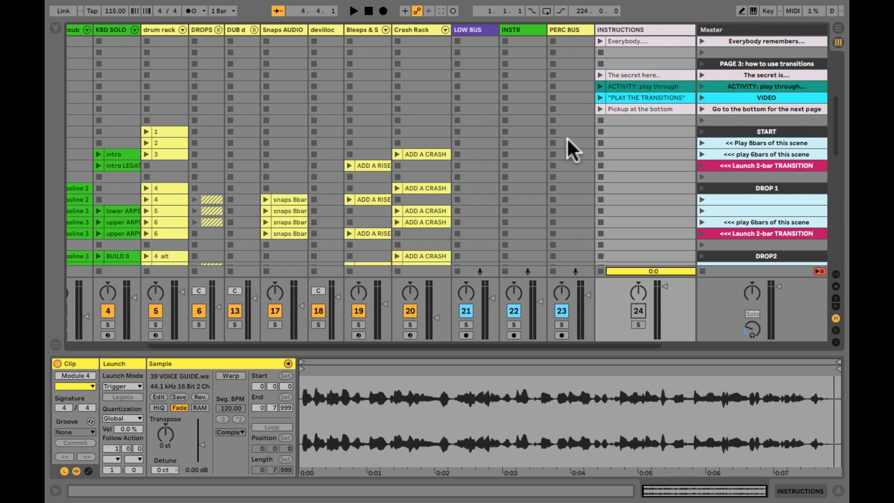
pyautogui.scroll(-3, 571, 147)
pyautogui.hscroll(-1, 570, 146)
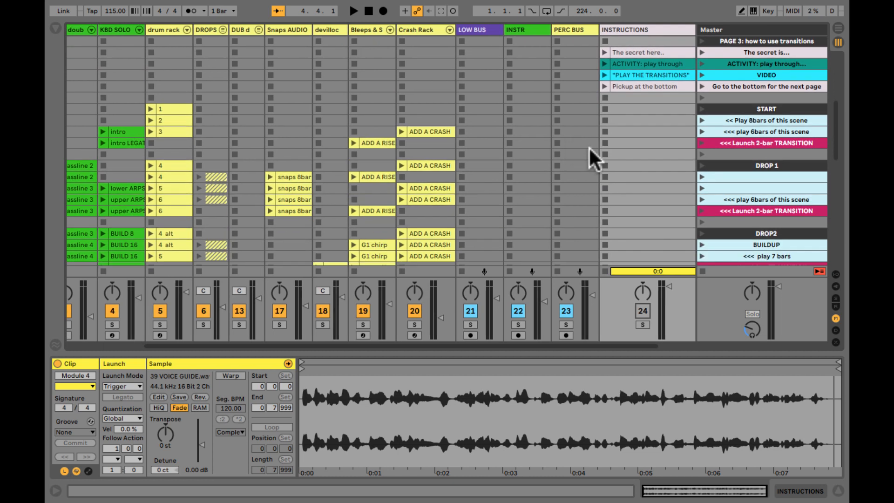
# Launch the START section's 8-bar scene, 6-bar scene and 2-bar TRANSITION in order, leading into the DROP 1 scene
pyautogui.click(722, 131)
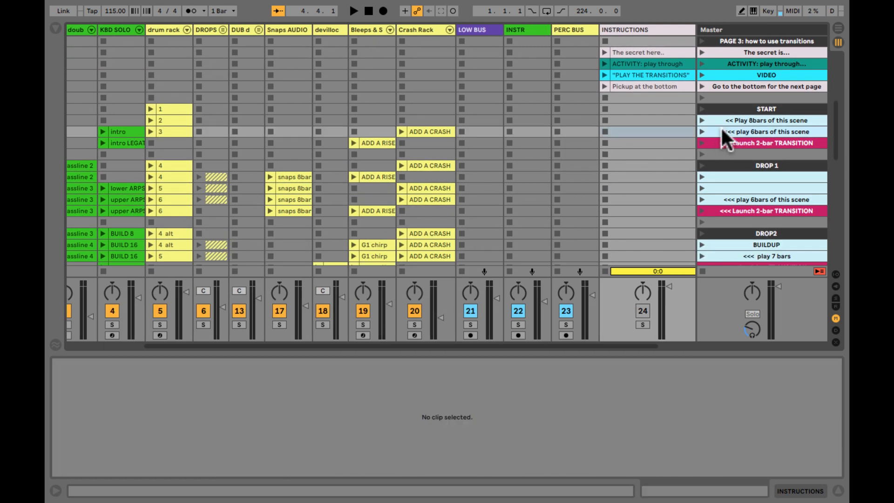
pyautogui.click(723, 120)
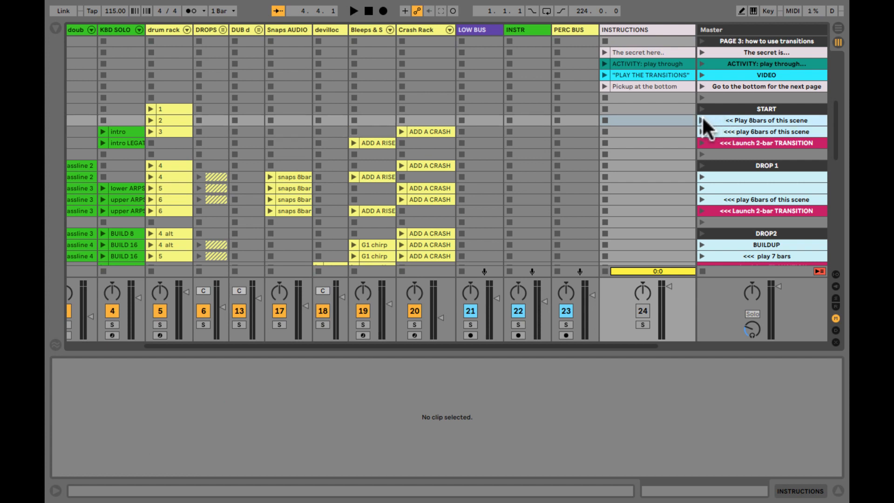
pyautogui.click(702, 120)
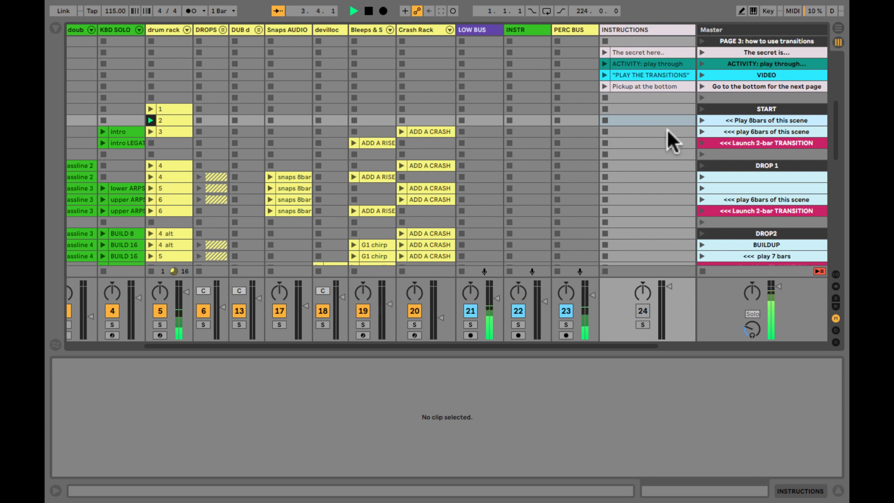
pyautogui.click(702, 134)
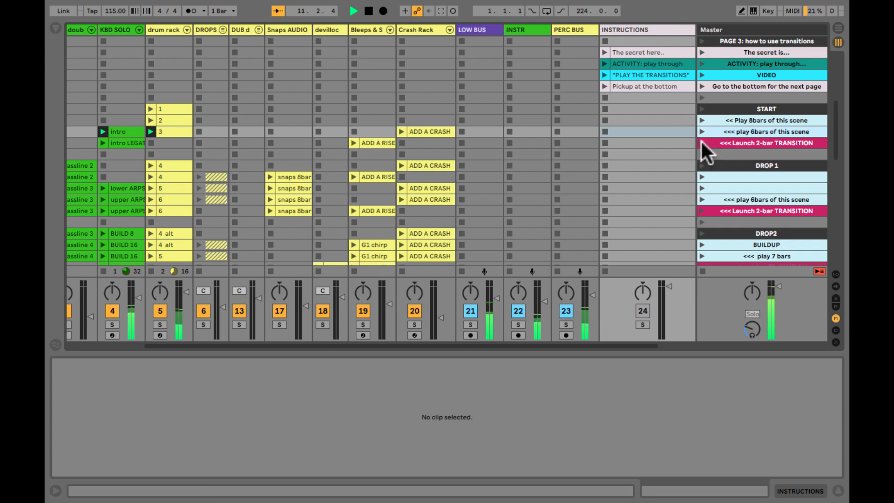
pyautogui.click(702, 143)
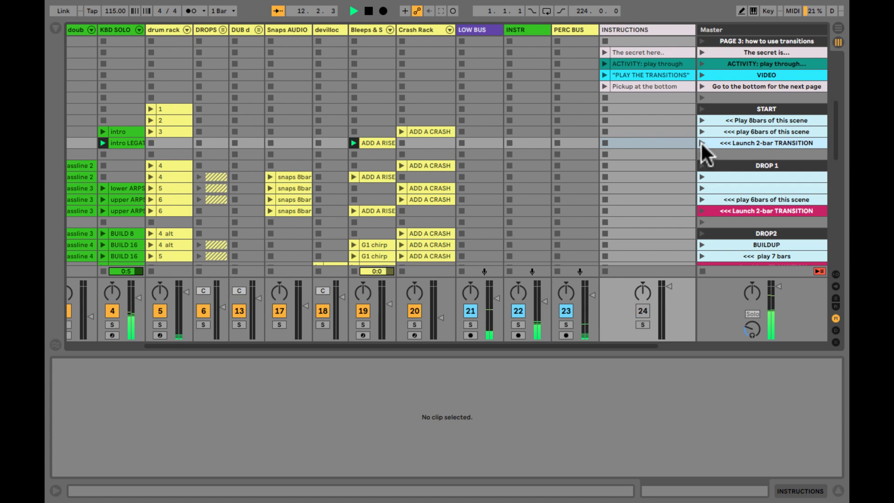
pyautogui.click(702, 165)
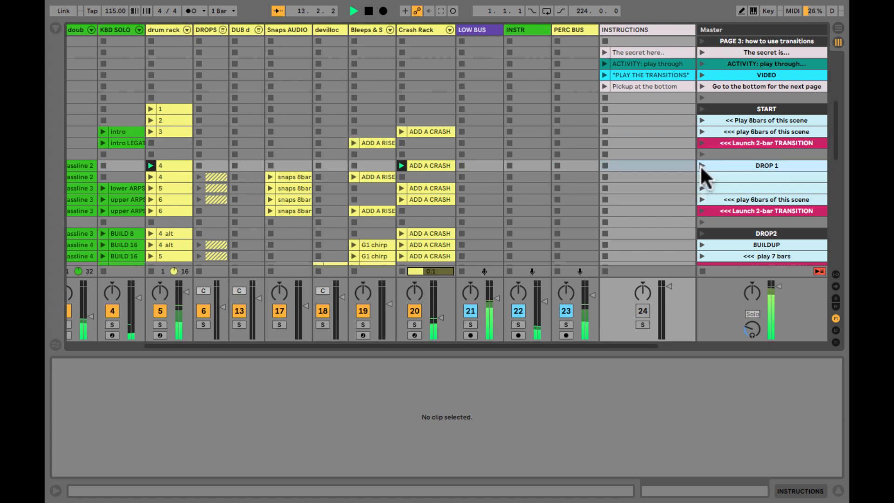
# Inspect the KICK, bass doubler and drum rack tracks and the LOW BUS and PERC BUS tracks while DROP 1 plays
pyautogui.hscroll(-5, 580, 173)
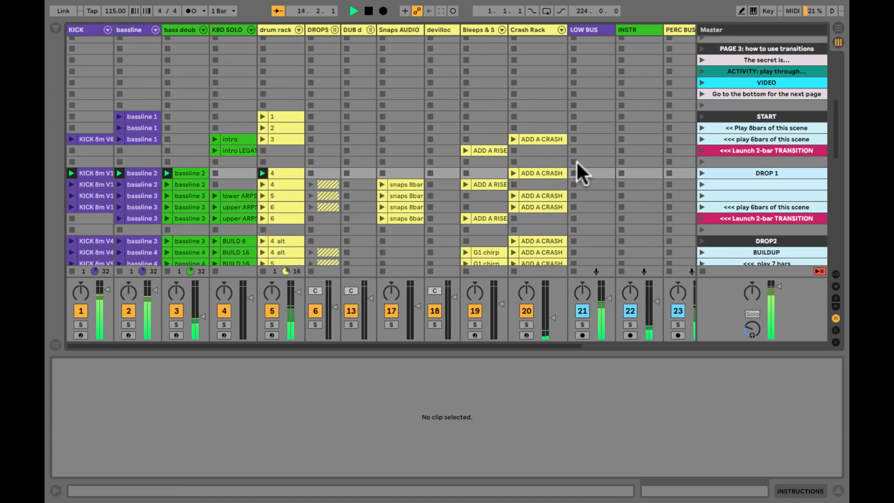
pyautogui.scroll(-3, 579, 172)
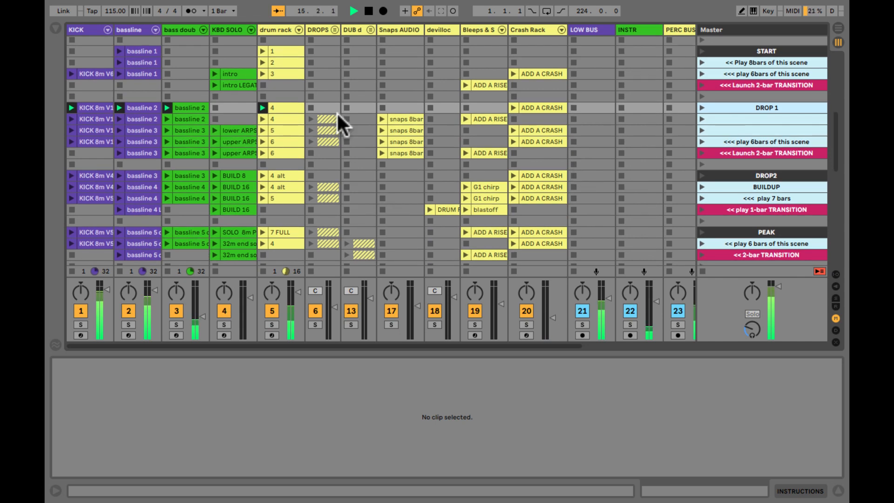
pyautogui.click(93, 31)
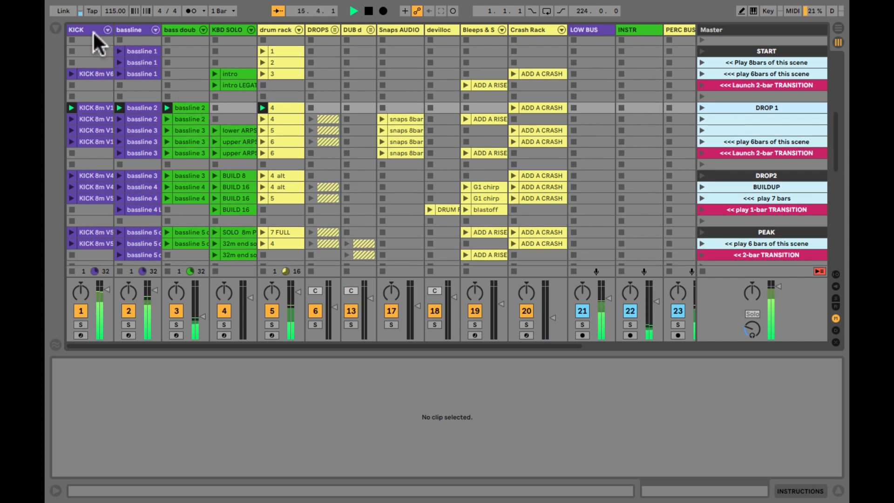
pyautogui.click(185, 30)
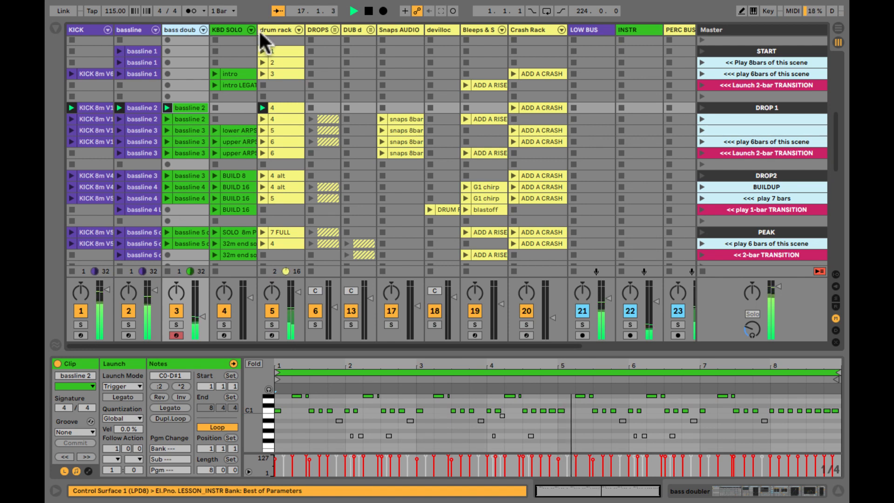
pyautogui.click(276, 32)
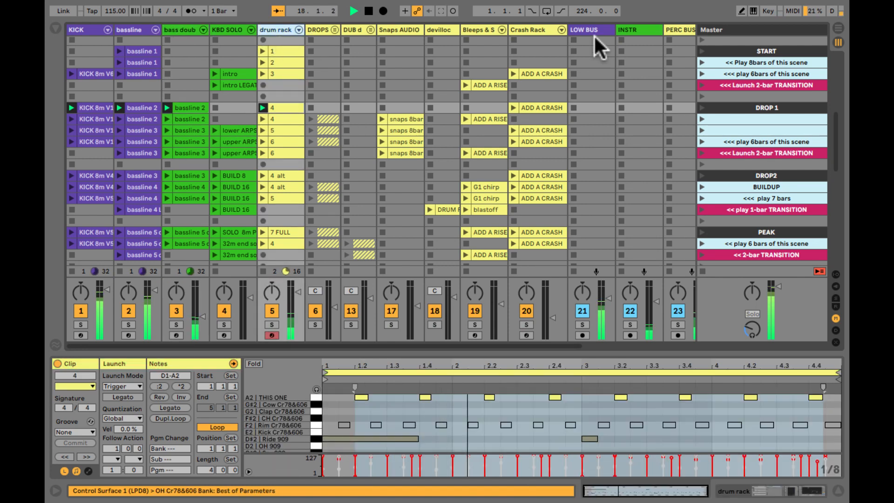
pyautogui.click(645, 34)
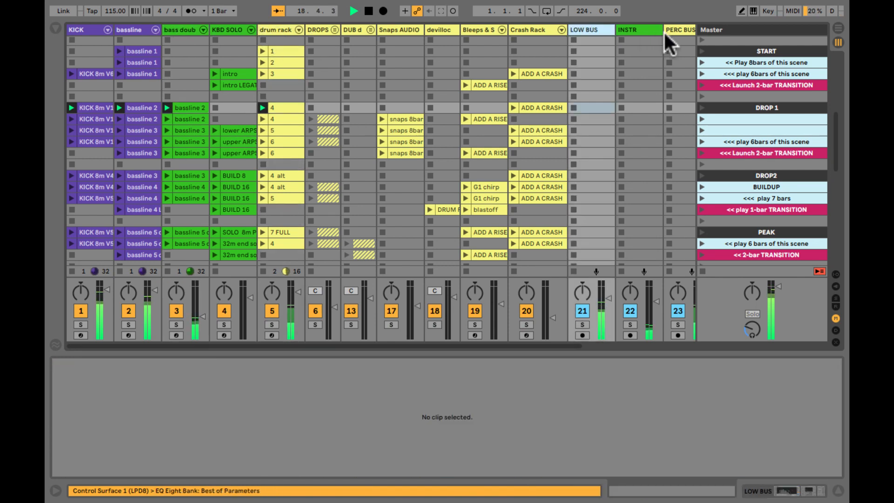
pyautogui.click(679, 30)
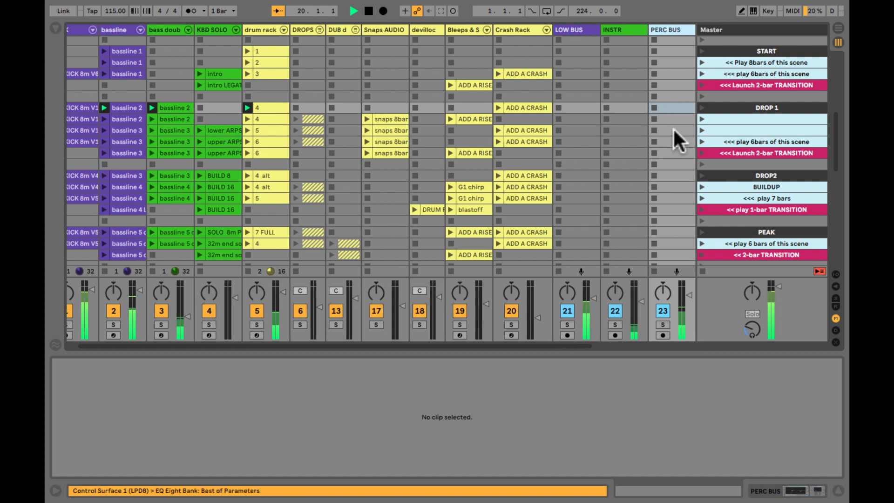
# Launch the unnamed scene directly below DROP 1, followed by that section's "play 6bars of this scene" scene
pyautogui.click(702, 119)
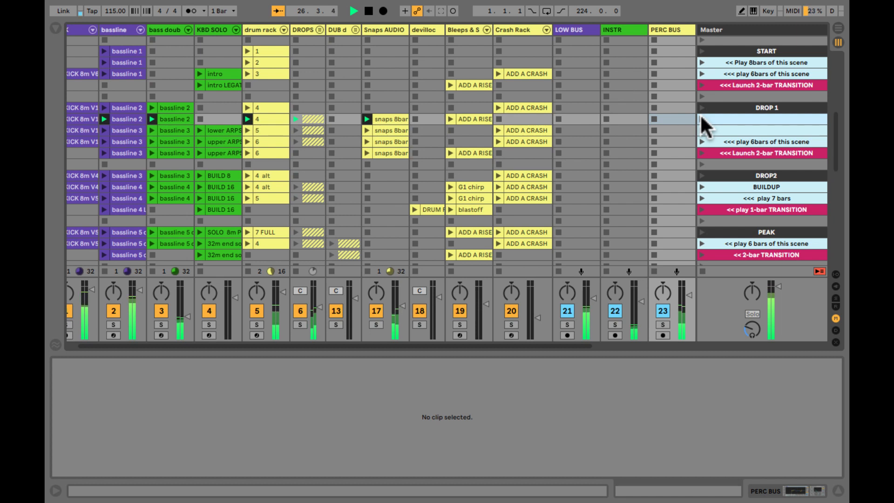
pyautogui.click(711, 141)
pyautogui.click(701, 141)
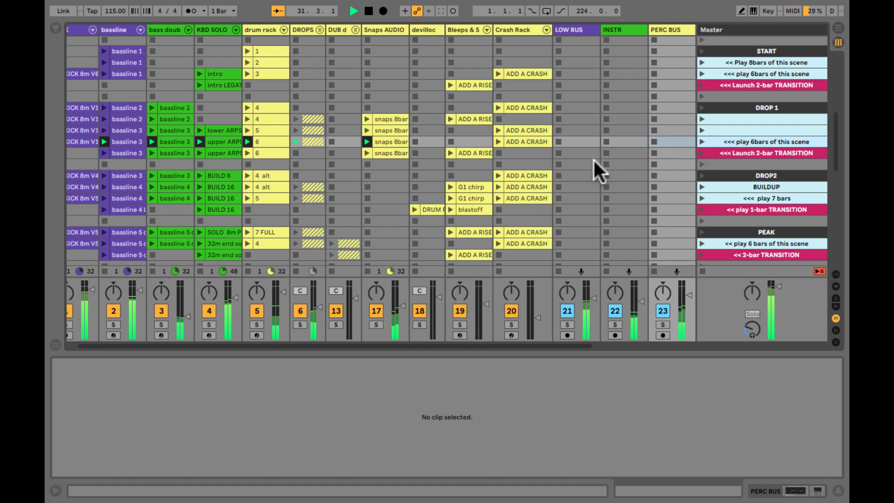
pyautogui.hscroll(-1, 600, 144)
pyautogui.scroll(-1, 600, 144)
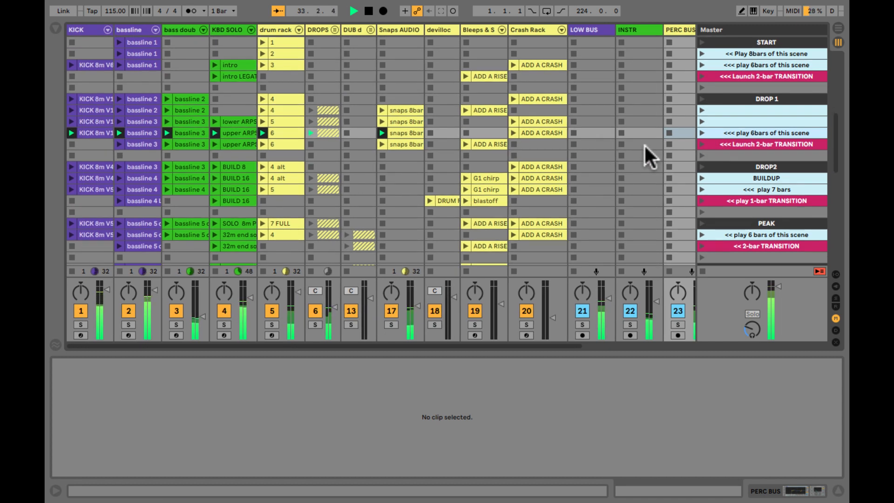
# Launch DROP 1's 2-bar TRANSITION scene, follow it with the DROP2 scene, and stop playback
pyautogui.click(700, 145)
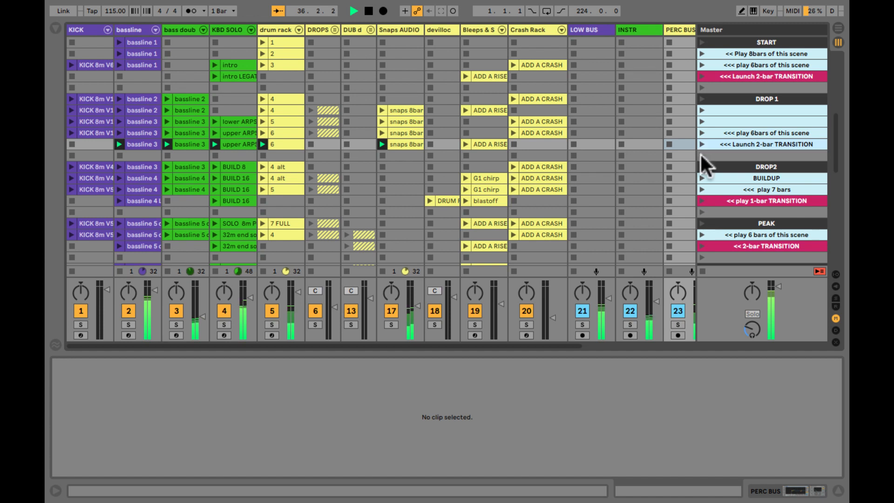
pyautogui.click(702, 167)
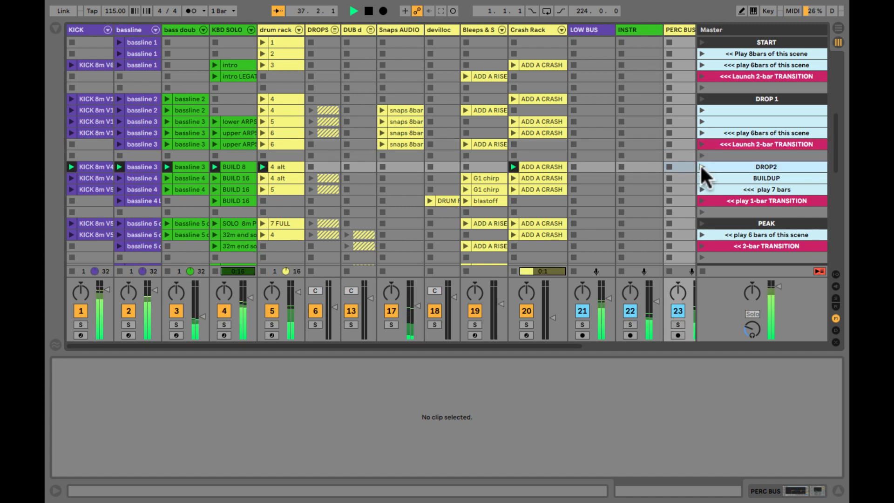
pyautogui.press('space')
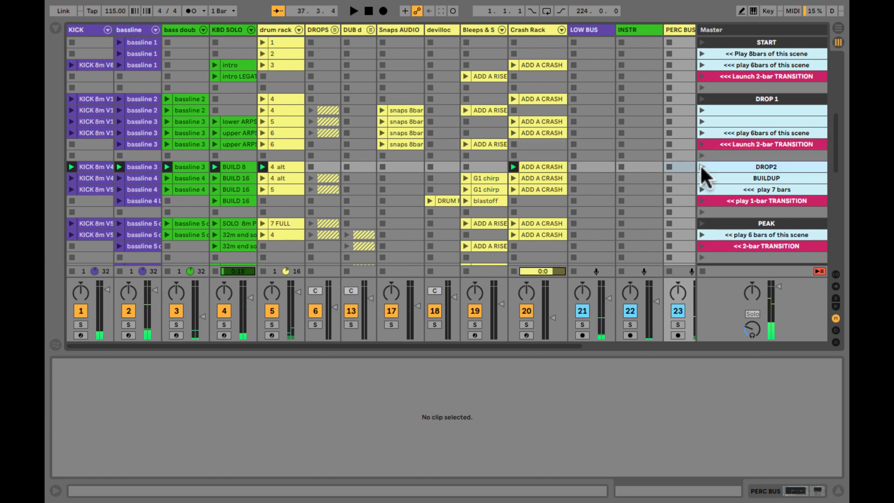
# Launch DROP2's "play 7 bars" scene, go straight into the PEAK scene without the transition, and stop playback
pyautogui.click(717, 189)
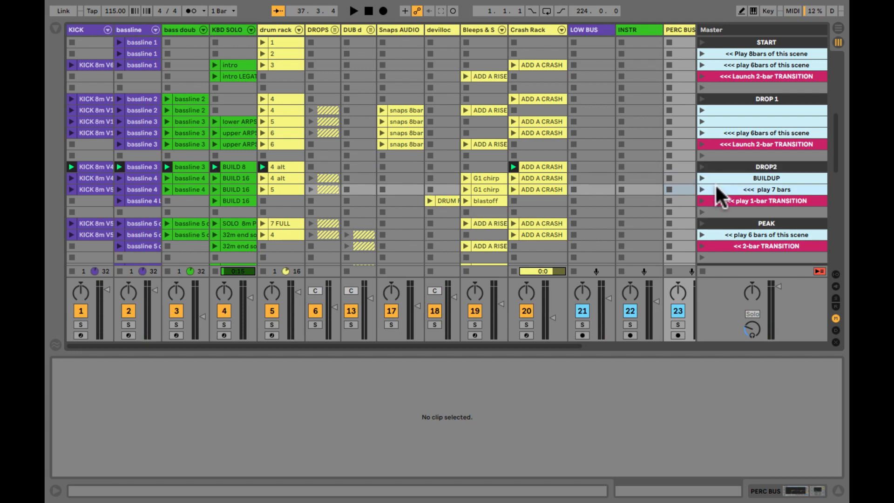
pyautogui.scroll(-5, 719, 196)
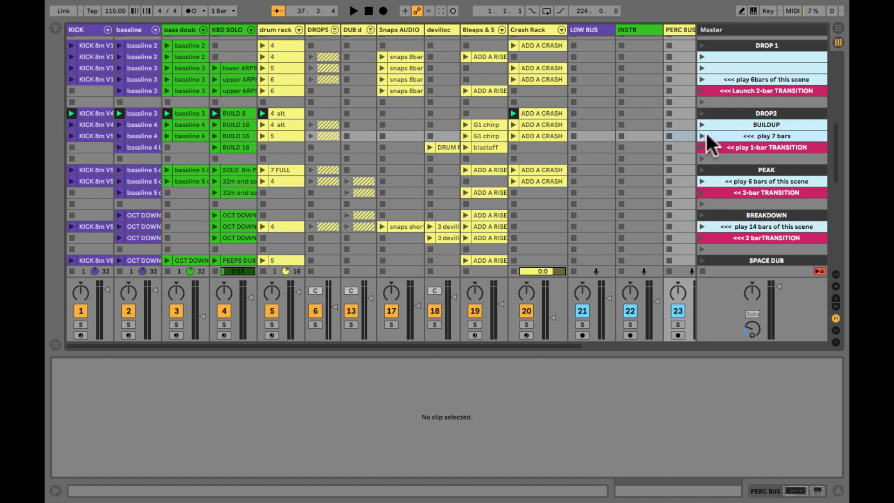
pyautogui.click(702, 136)
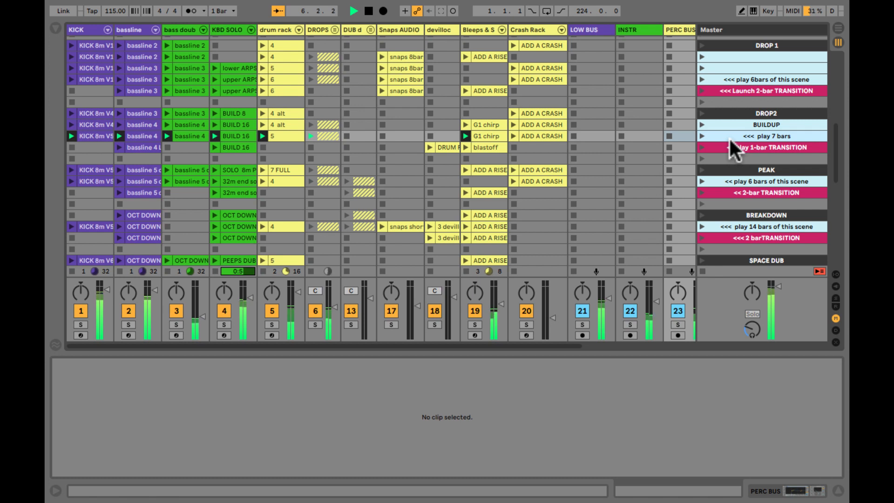
pyautogui.click(702, 170)
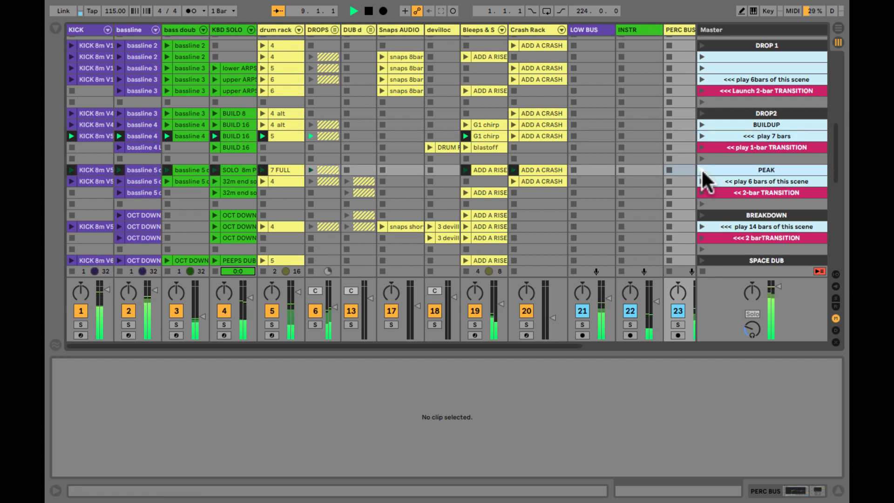
pyautogui.press('space')
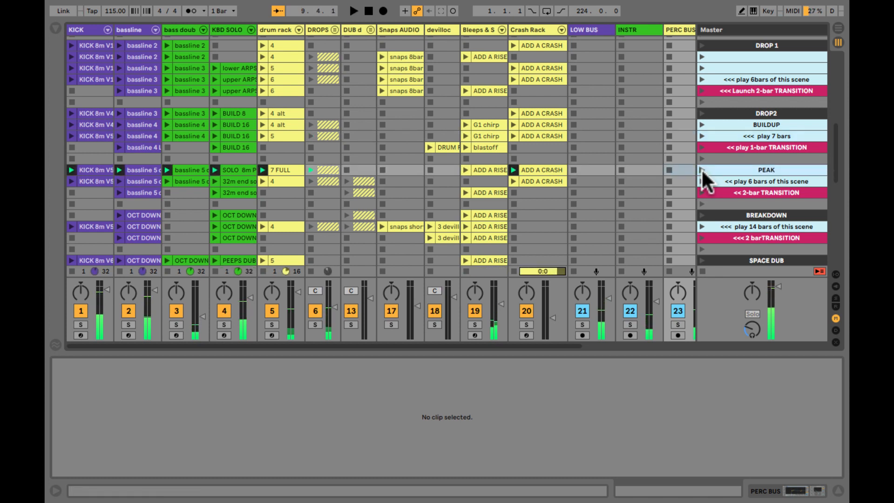
# Inspect the bassline 4 and BUILD 16 clips in DROP2's 1-bar TRANSITION scene and try Legato launching on BUILD 16
pyautogui.click(720, 137)
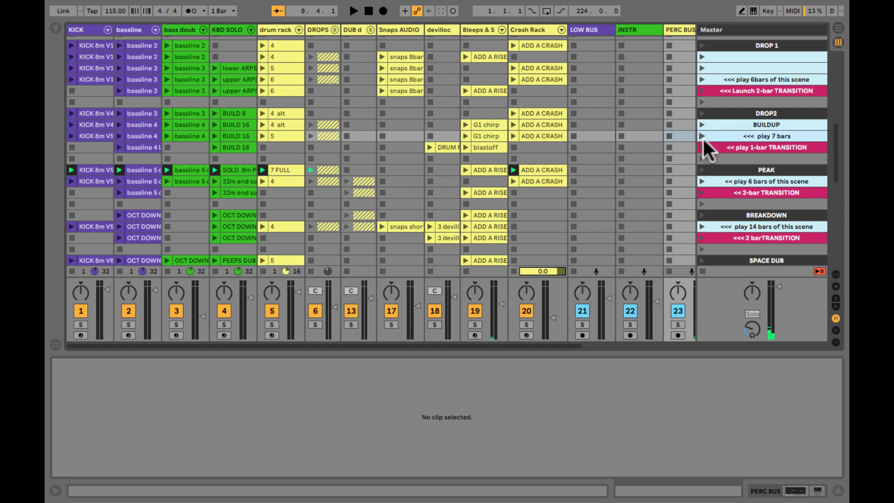
pyautogui.click(716, 148)
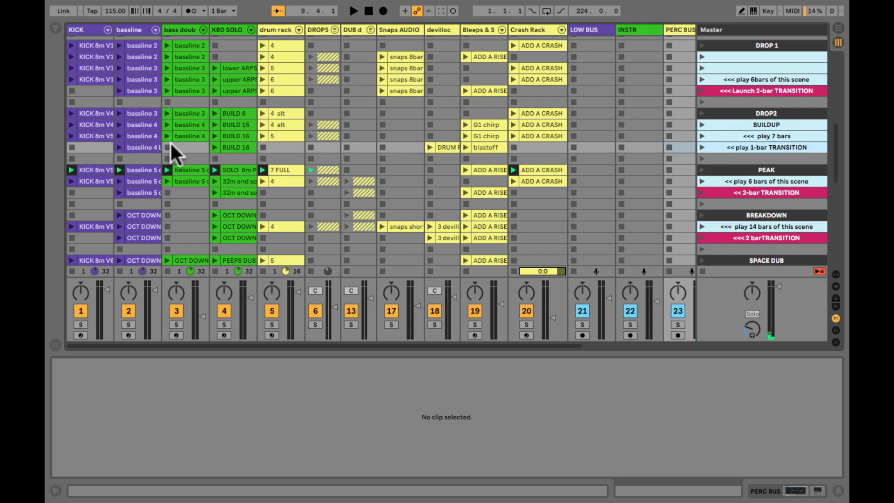
pyautogui.click(141, 148)
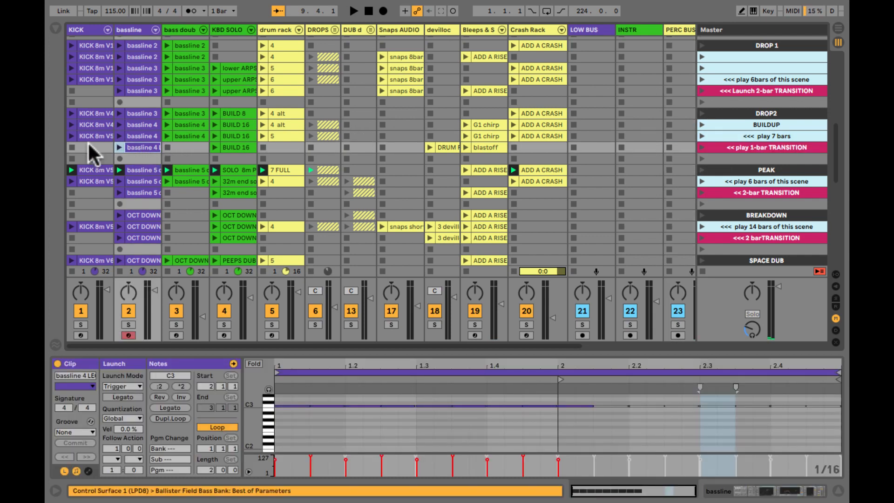
pyautogui.click(90, 147)
pyautogui.click(235, 148)
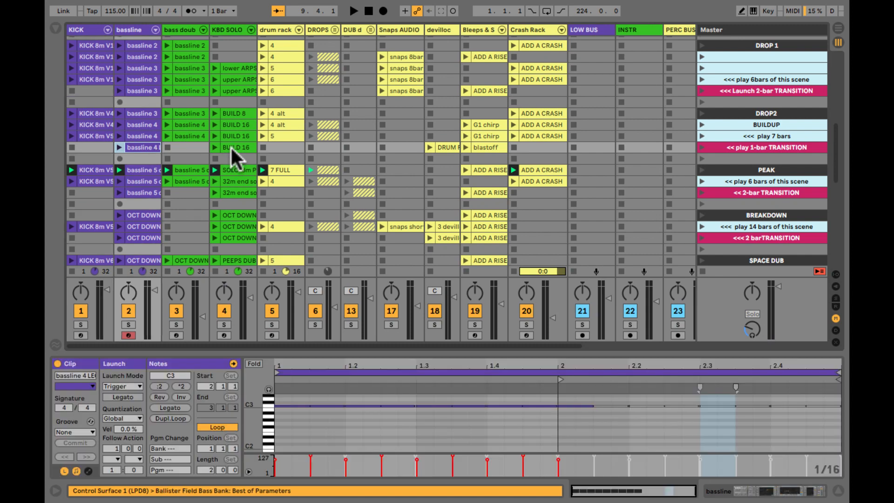
pyautogui.click(233, 123)
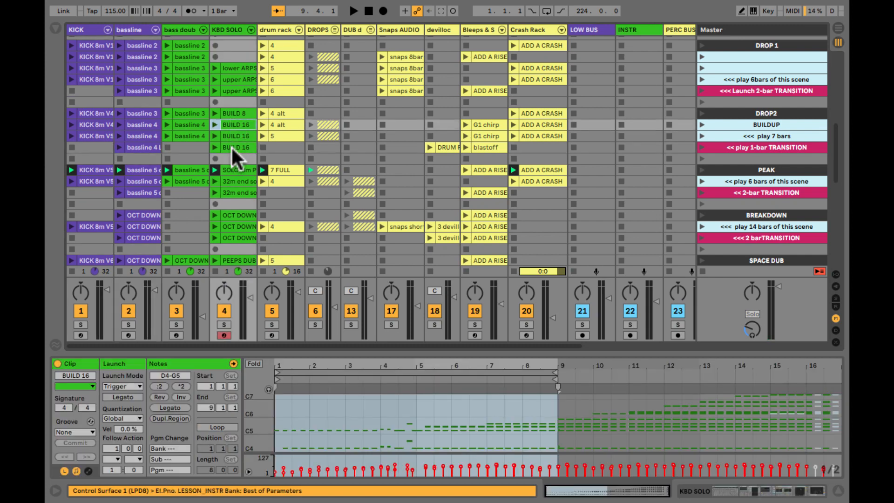
pyautogui.click(233, 147)
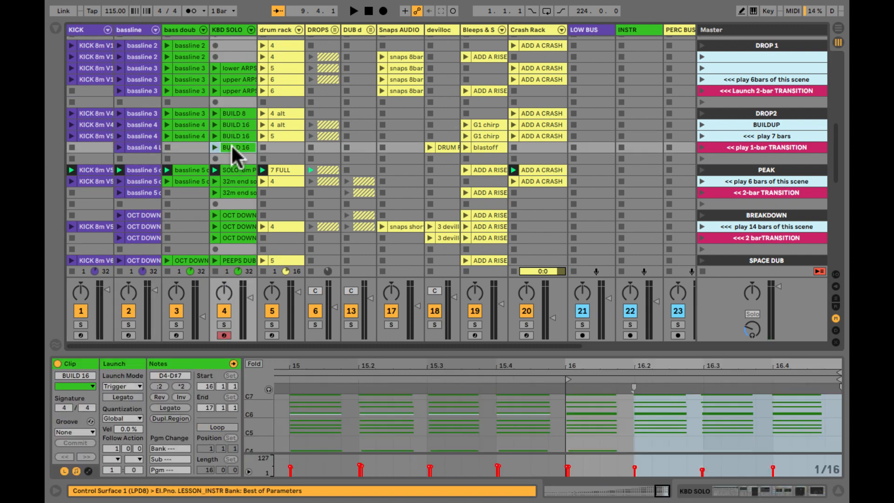
pyautogui.click(122, 397)
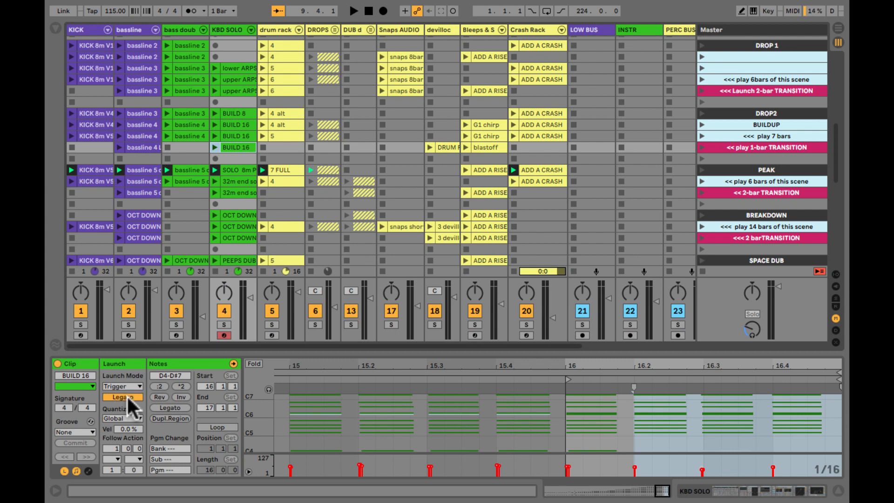
# Inspect the DRUM FILL and blastoff clips of DROP2's 1-bar TRANSITION and briefly play the "play 7 bars" scene
pyautogui.click(443, 148)
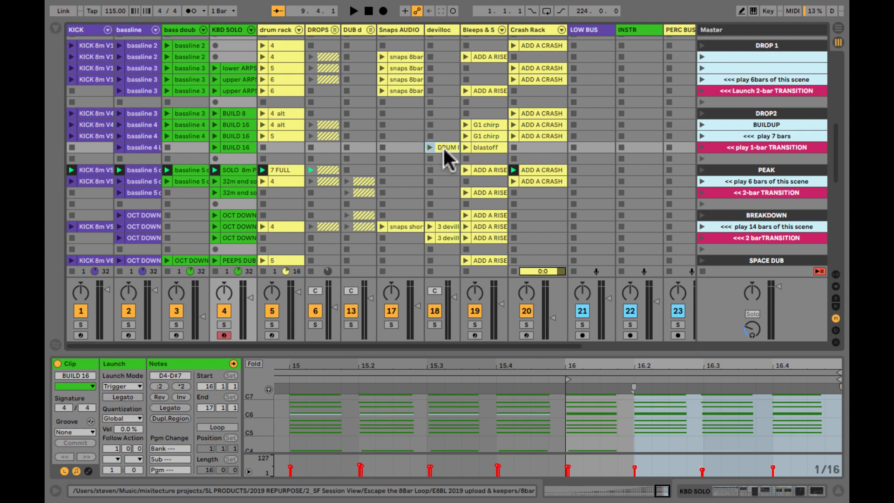
pyautogui.hscroll(1, 445, 156)
pyautogui.hscroll(1, 444, 149)
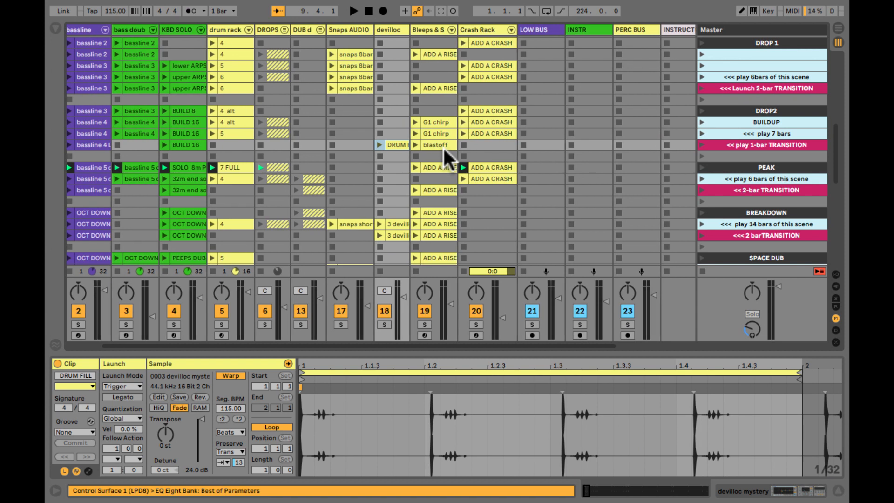
pyautogui.click(438, 147)
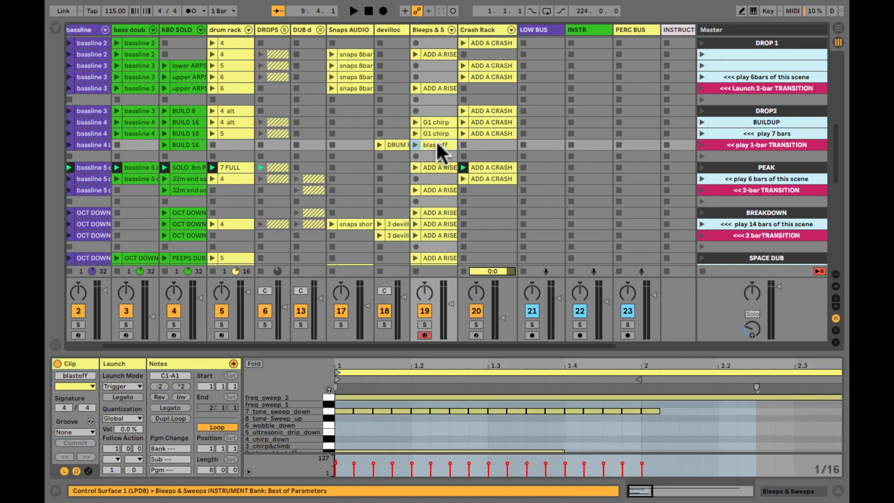
pyautogui.press('Up')
pyautogui.click(703, 134)
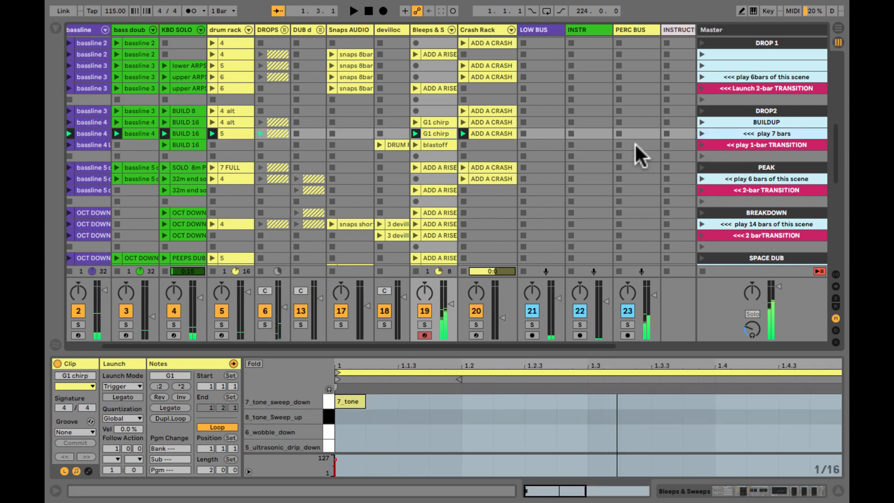
# Enable Legato launching for all clips from bassline to blastoff in DROP2's 1-bar TRANSITION scene
pyautogui.hscroll(-2, 637, 148)
pyautogui.click(489, 150)
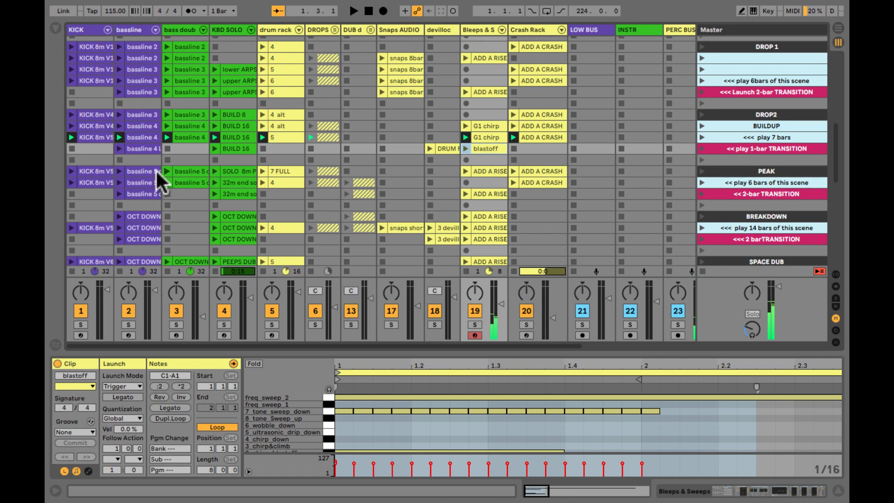
pyautogui.keyDown('shift'); pyautogui.click(140, 148); pyautogui.keyUp('shift')
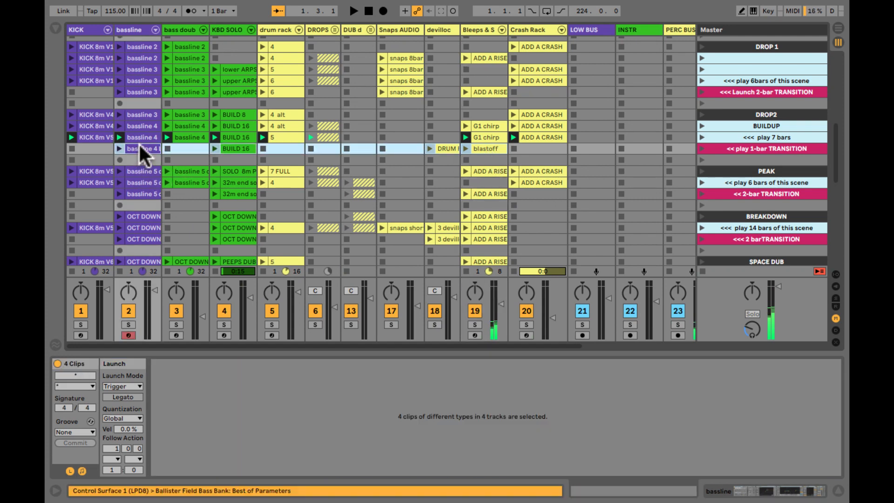
pyautogui.click(124, 398)
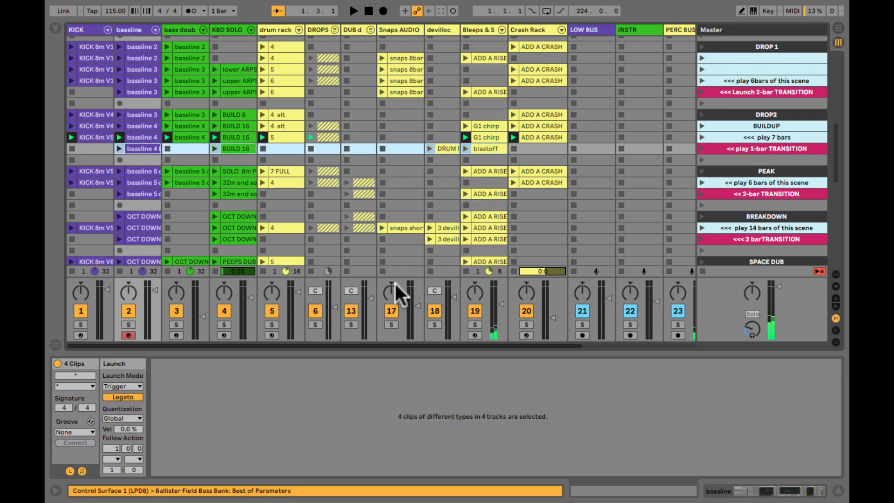
# Launch DROP2's "play 7 bars" scene, its 1-bar TRANSITION and the PEAK scene in order, and stop playback
pyautogui.hscroll(5, 617, 252)
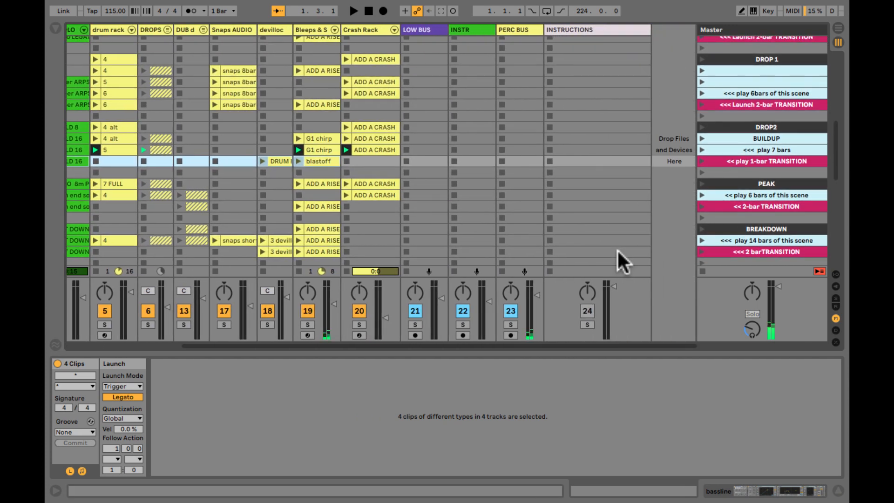
pyautogui.scroll(6, 617, 251)
pyautogui.scroll(-2, 617, 251)
pyautogui.hscroll(-5, 618, 252)
pyautogui.scroll(-1, 617, 250)
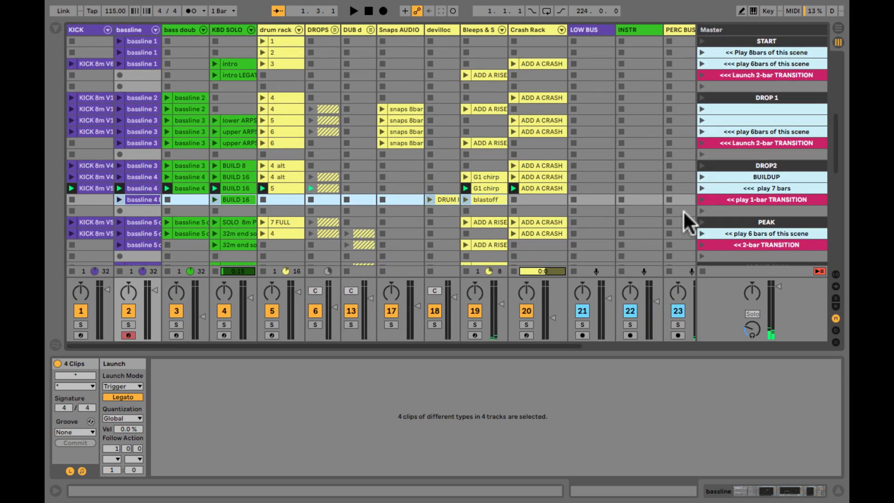
pyautogui.click(702, 188)
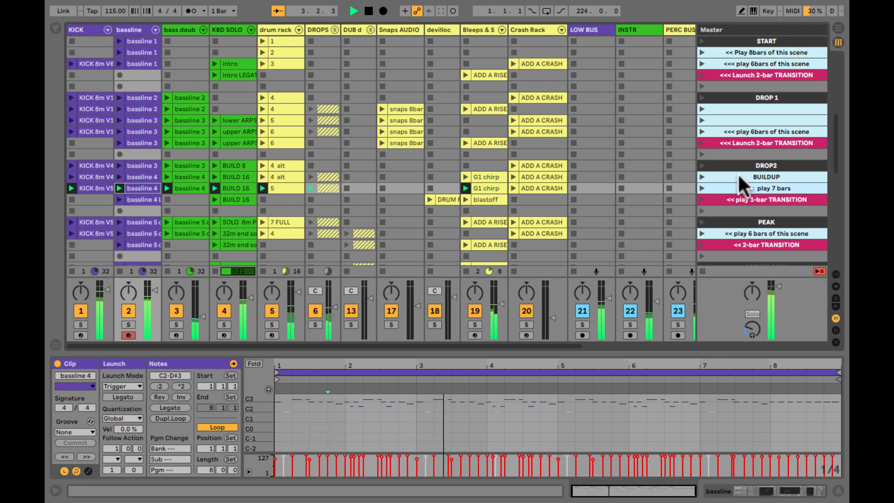
pyautogui.scroll(-5, 742, 184)
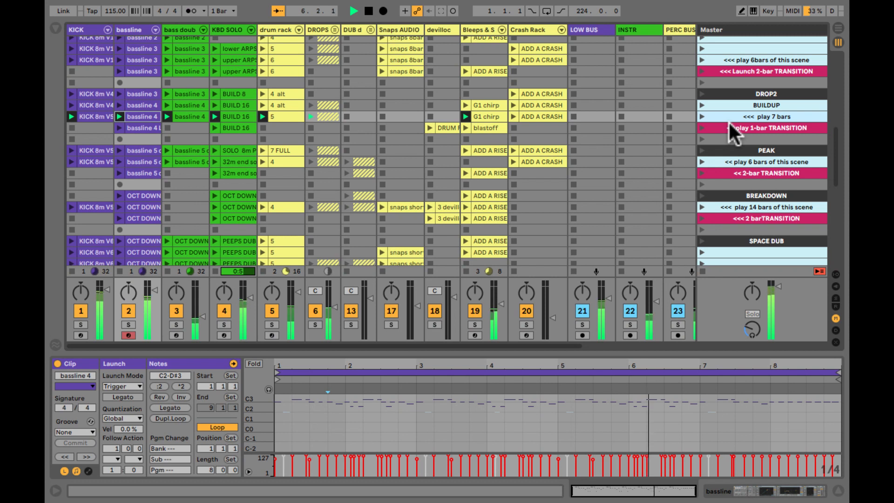
pyautogui.click(701, 129)
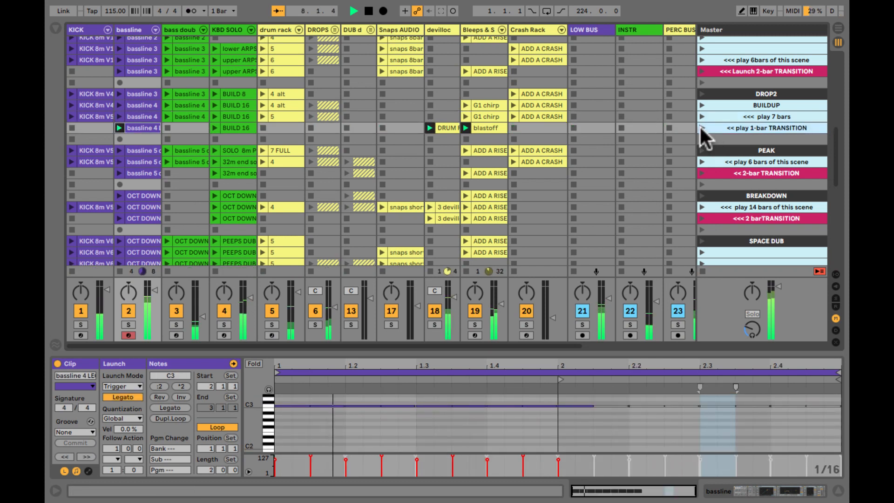
pyautogui.click(703, 152)
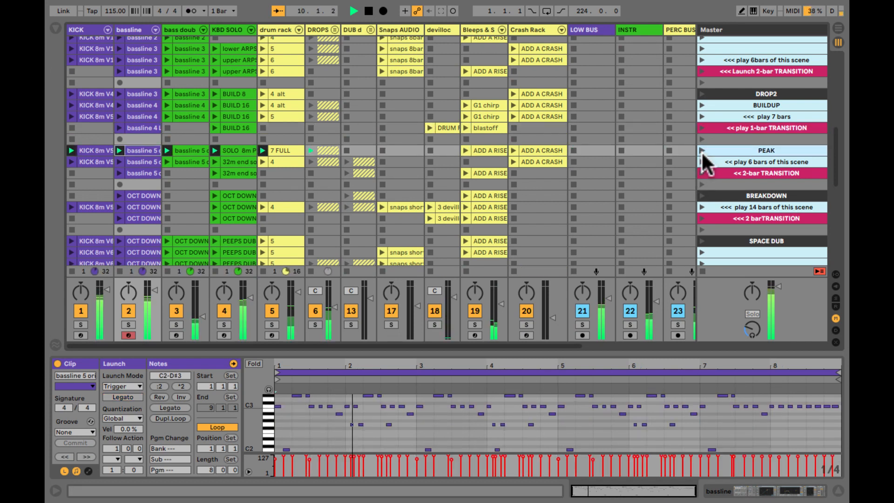
pyautogui.press('space')
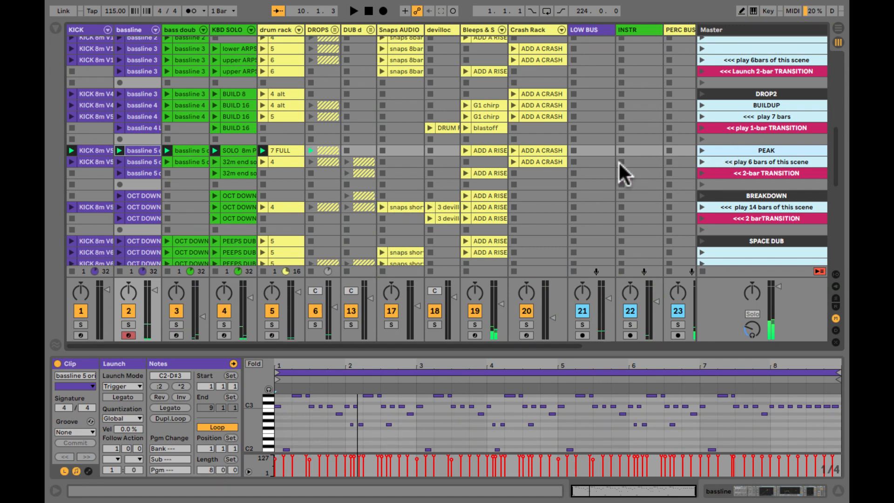
# Inspect the bassline 5 and ADD A RISER clips in PEAK's 2-bar TRANSITION scene
pyautogui.scroll(-1, 619, 162)
pyautogui.hscroll(5, 619, 162)
pyautogui.hscroll(-5, 619, 162)
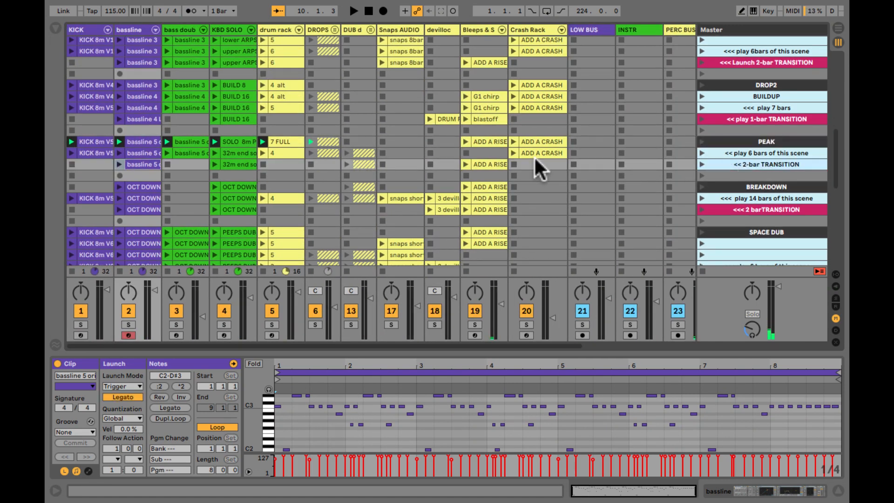
pyautogui.click(489, 164)
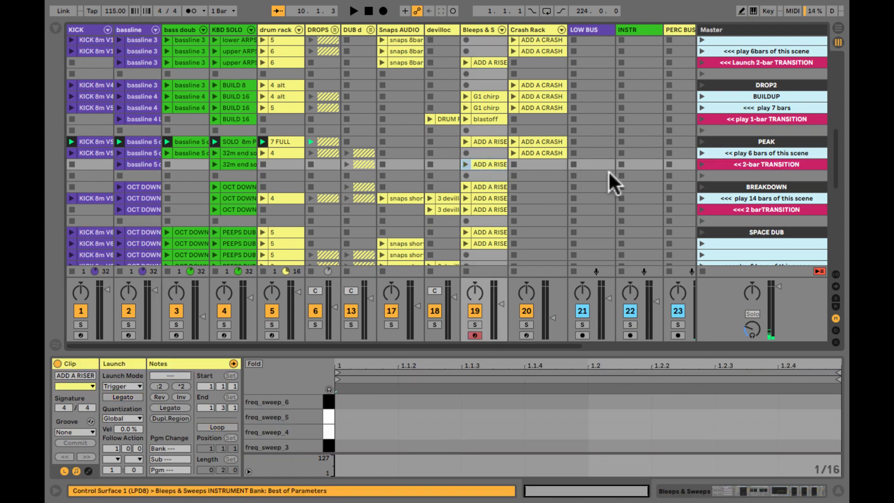
# Return to the INSTRUCTIONS clips under MODULE 4: TRANSITIONS and hide the clip detail view
pyautogui.scroll(10, 614, 173)
pyautogui.hscroll(5, 615, 173)
pyautogui.scroll(-3, 614, 172)
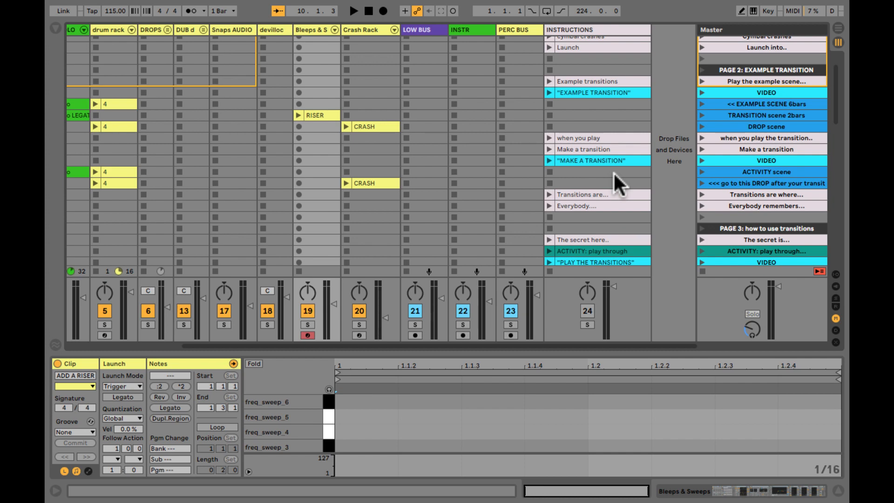
pyautogui.hotkey('ctrl', 'alt', 'l')
pyautogui.scroll(3, 613, 172)
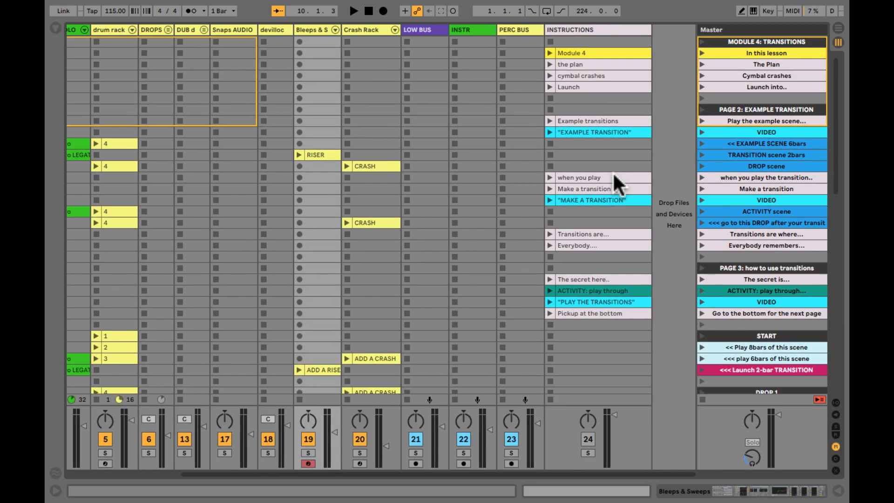
# Switch to the Mixitecture products page in the browser and expand its welcome banner
pyautogui.click(603, 155)
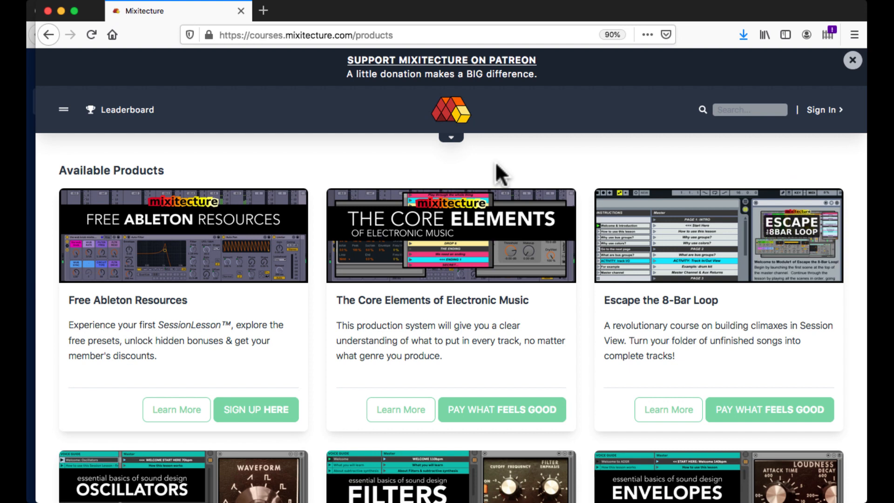
pyautogui.click(450, 138)
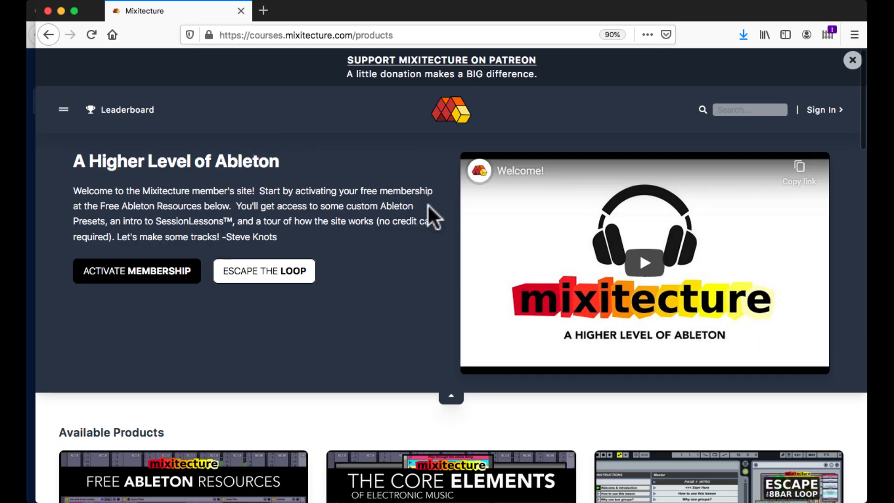
# Collapse the welcome banner on the products page and open the Escape the 8-Bar Loop course page
pyautogui.click(450, 396)
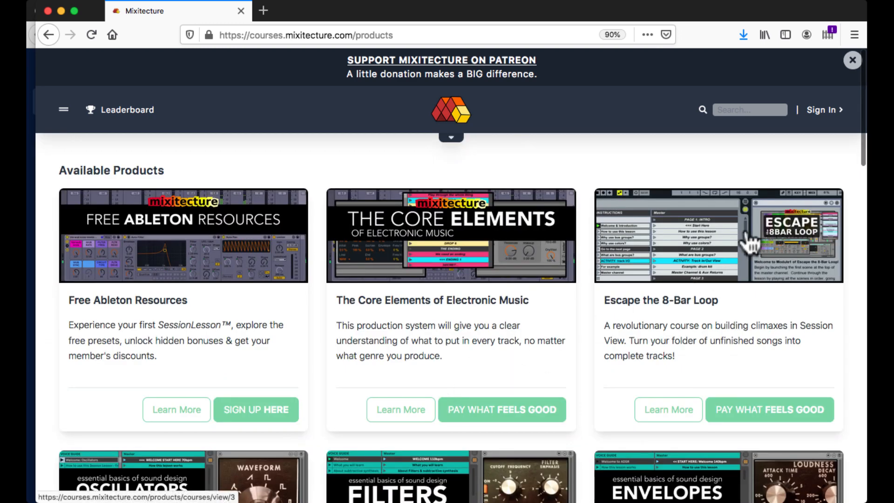
pyautogui.click(750, 242)
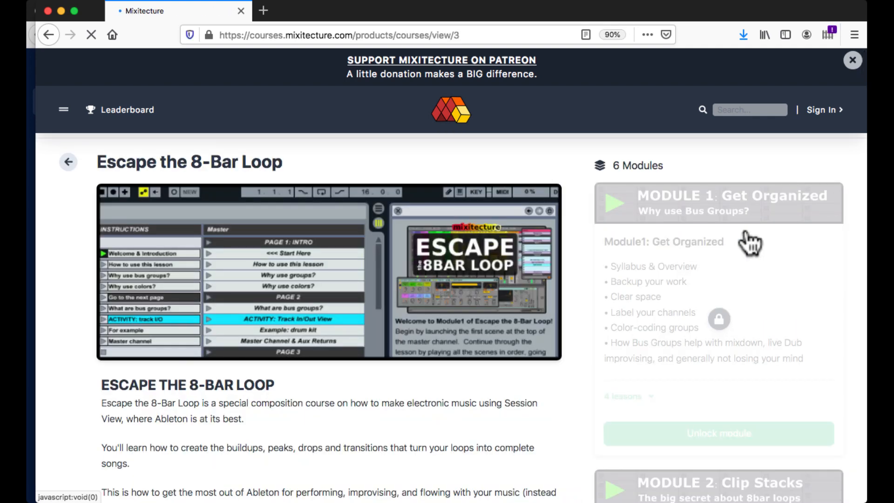
# Open the course's Pay What Feels Good checkout, choose the $0.00 USD payment option, and close the checkout
pyautogui.scroll(-15, 554, 236)
pyautogui.scroll(-20, 549, 226)
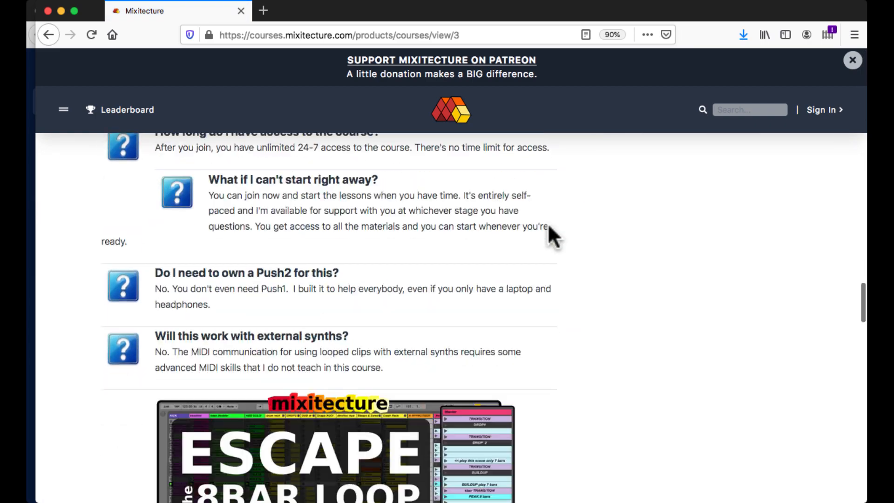
pyautogui.click(513, 252)
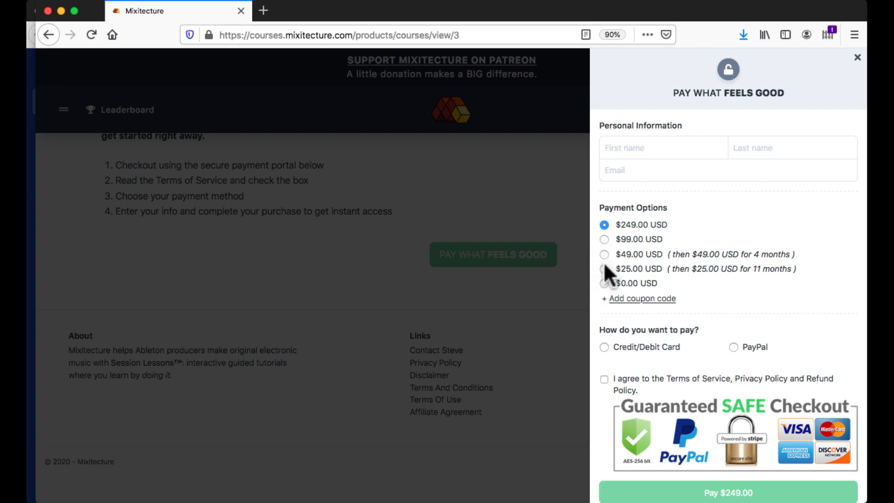
pyautogui.click(604, 283)
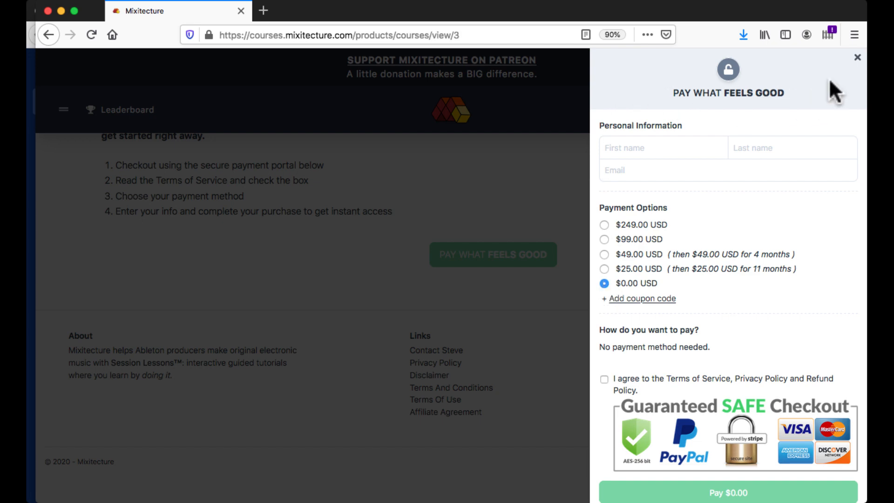
pyautogui.click(857, 58)
# Open Mixitecture's Patreon page from the support banner and switch to its public page view
pyautogui.scroll(5, 477, 208)
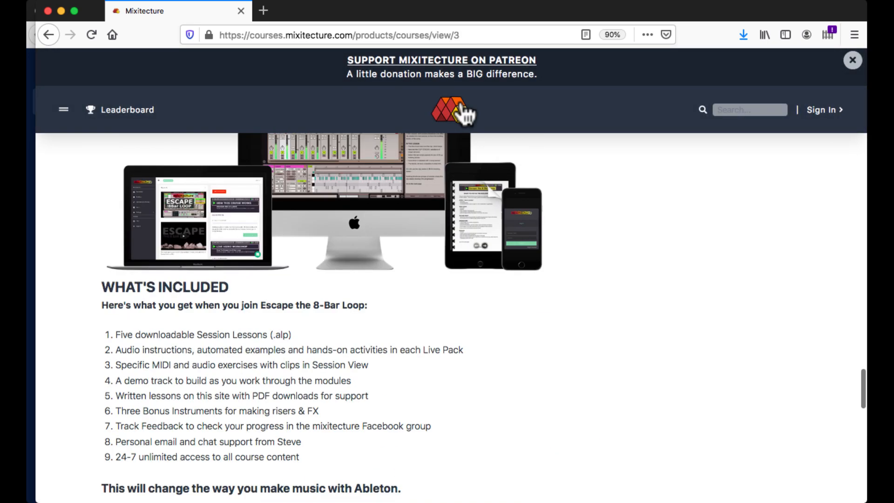
pyautogui.click(456, 63)
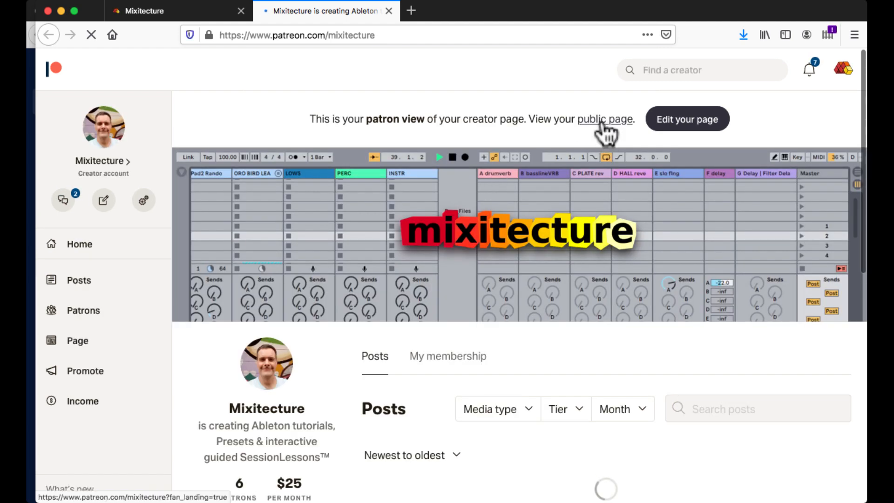
pyautogui.click(603, 122)
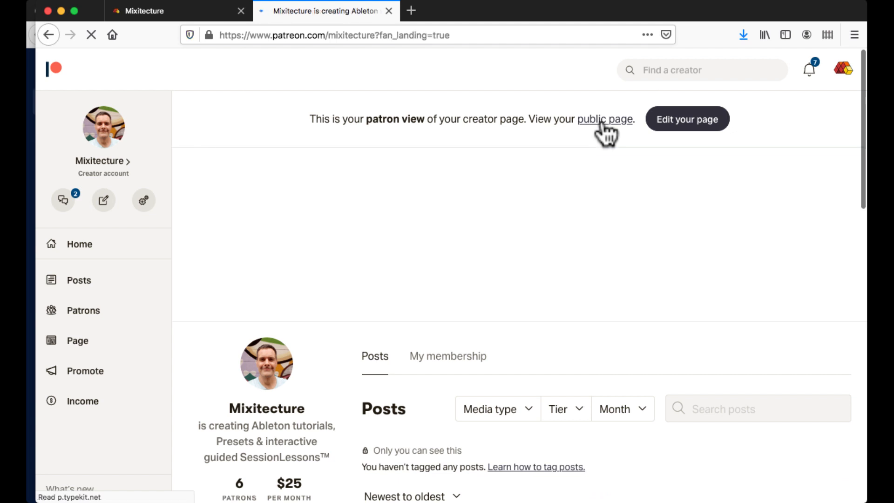
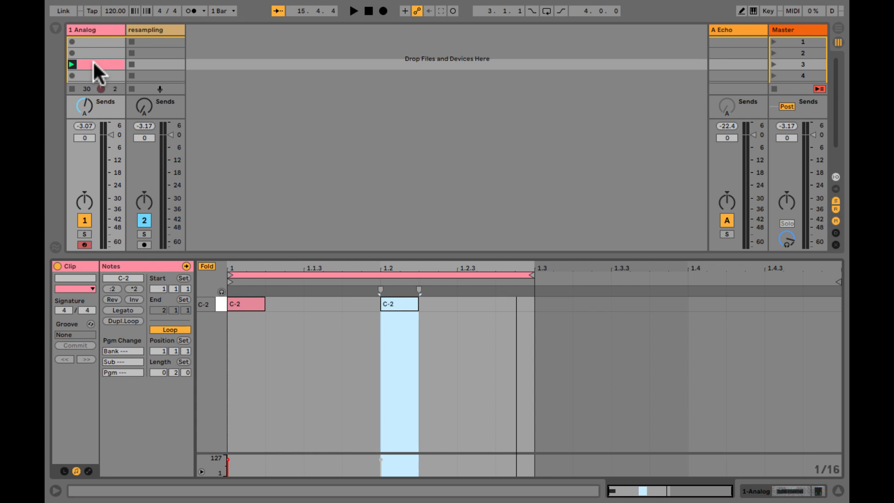
# Open the Analog track's clip in scene 3 and try to raise its first C-2 note by an octave
pyautogui.doubleClick(93, 28)
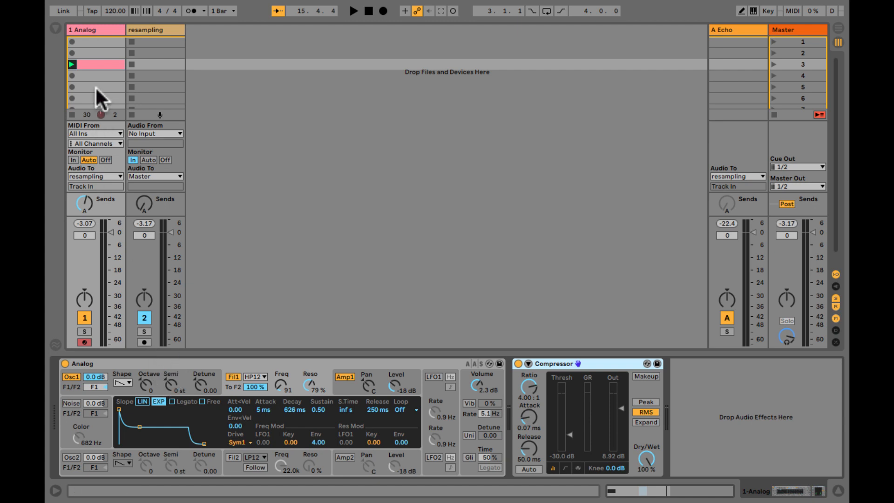
pyautogui.doubleClick(96, 63)
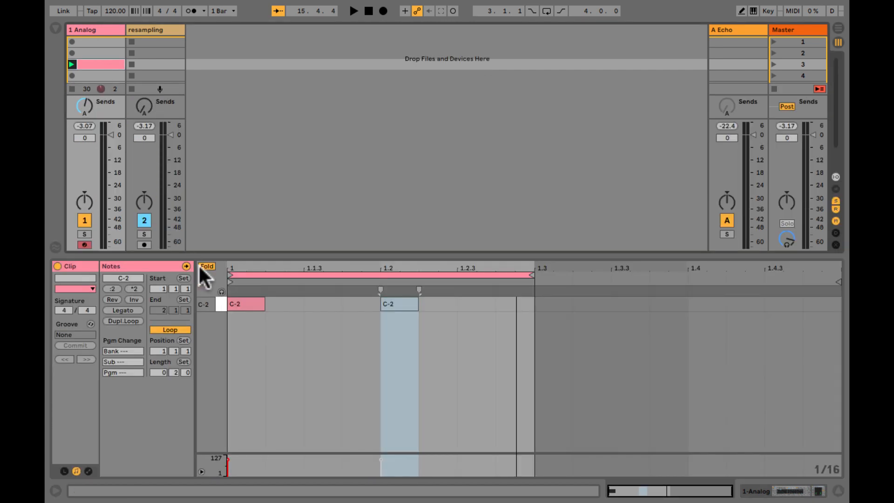
pyautogui.click(244, 304)
pyautogui.hotkey('shift', 'Up')
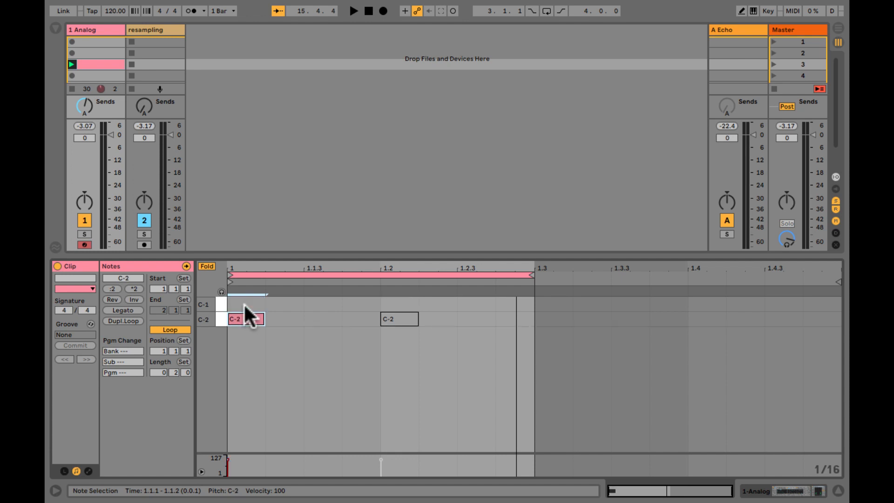
# Launch the Analog track's scene 3 clip and deactivate the A Echo return track
pyautogui.click(71, 63)
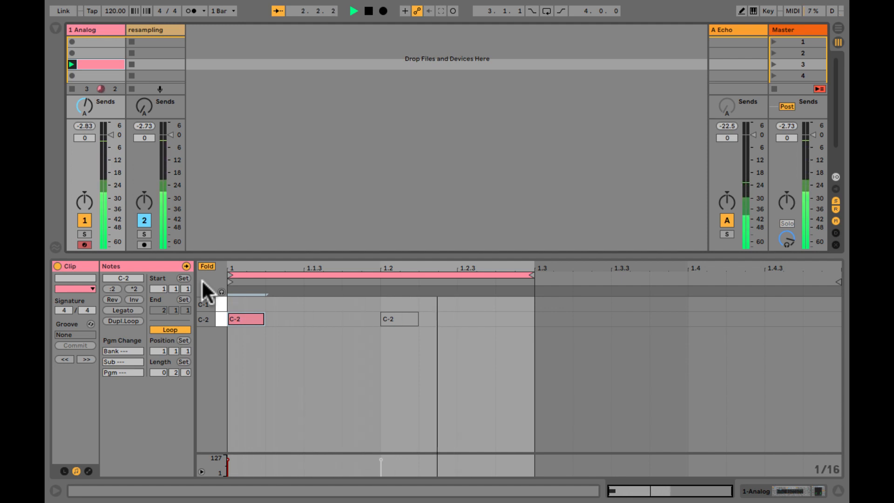
pyautogui.click(728, 220)
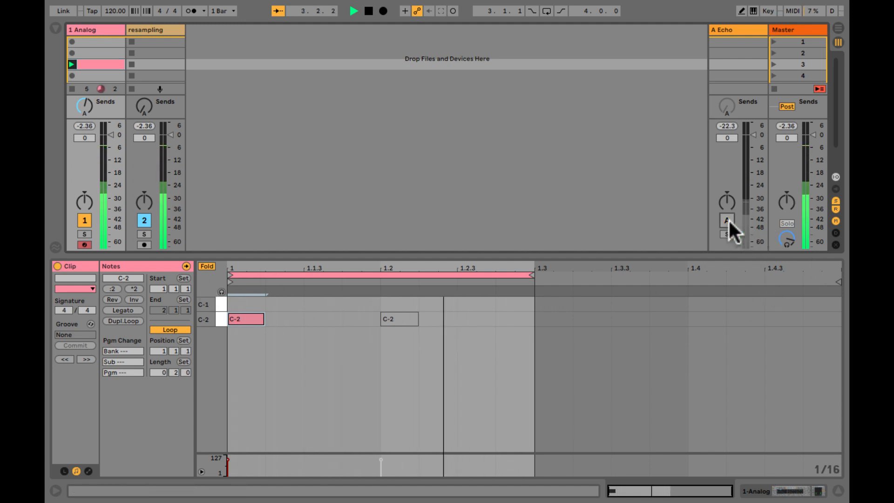
# Audition a sine wave on Analog's Osc1 and restore its sawtooth shape
pyautogui.hotkey('shift', 'Tab')
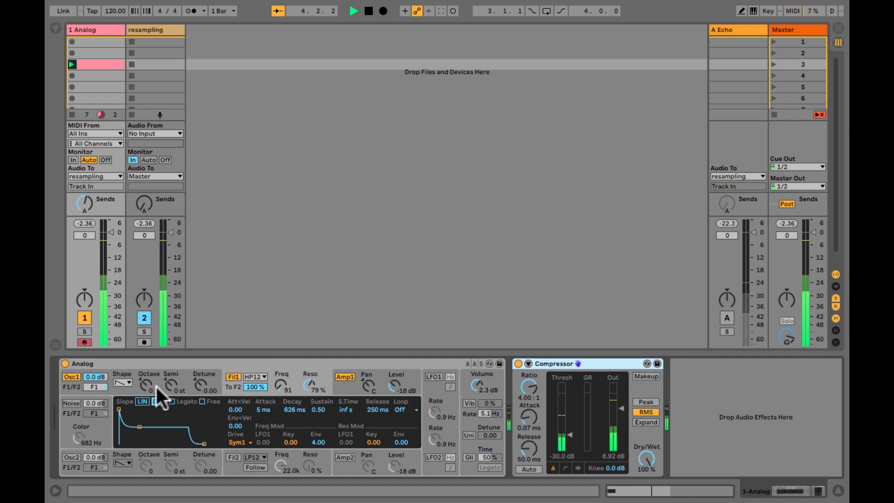
pyautogui.click(122, 382)
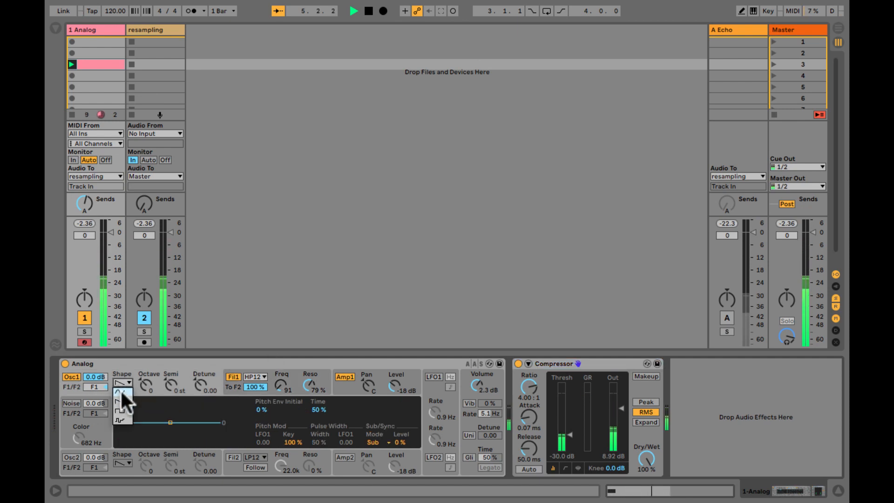
pyautogui.click(120, 391)
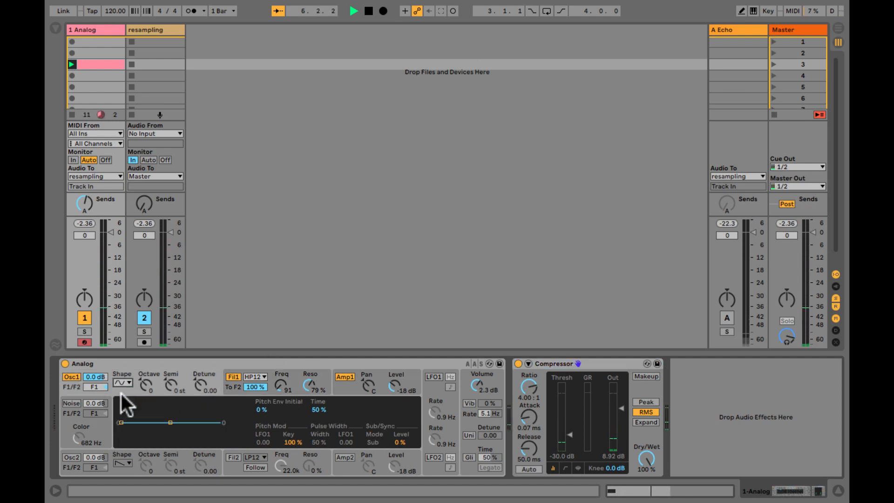
pyautogui.click(119, 379)
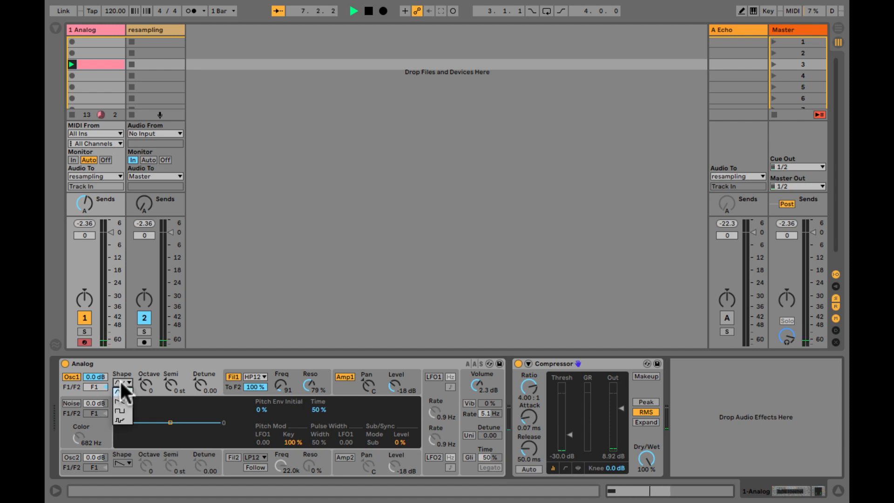
pyautogui.click(117, 396)
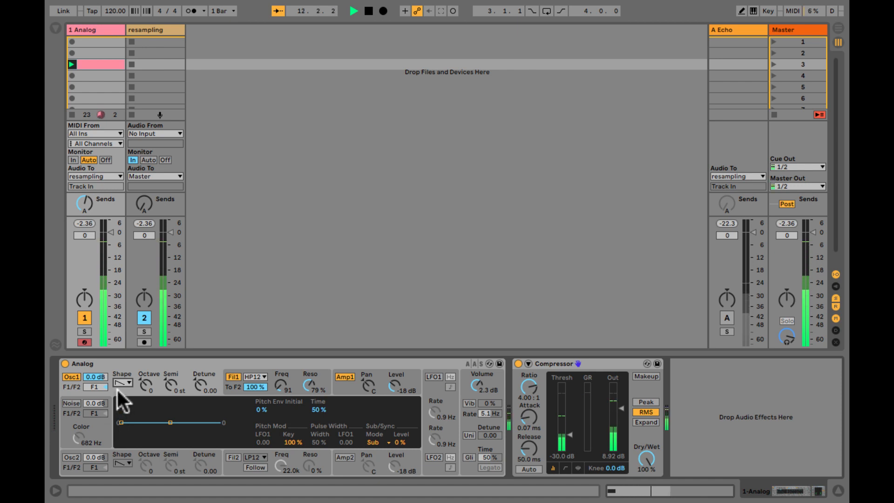
# Set the Fil1 frequency in Analog to 96
pyautogui.click(280, 384)
pyautogui.moveTo(280, 386); pyautogui.dragTo(280, 382)
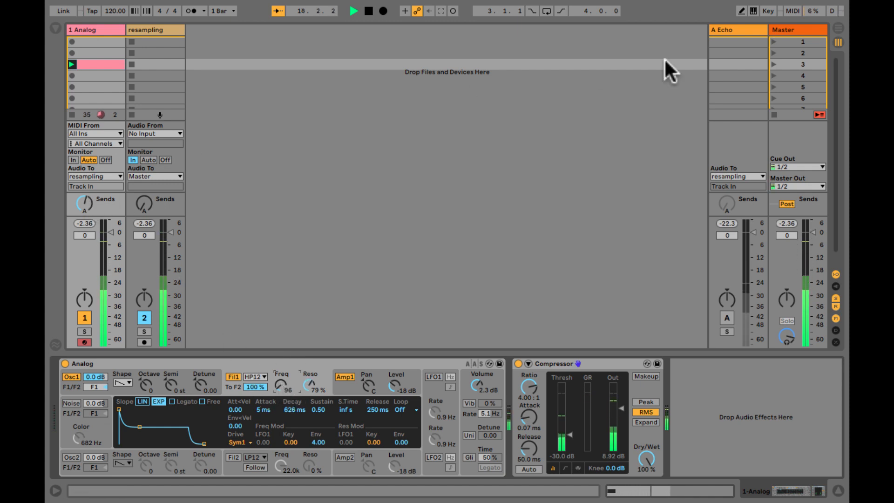
# Inspect the A Echo return's device, the resampling track and the Analog track's audio output routing options
pyautogui.click(731, 29)
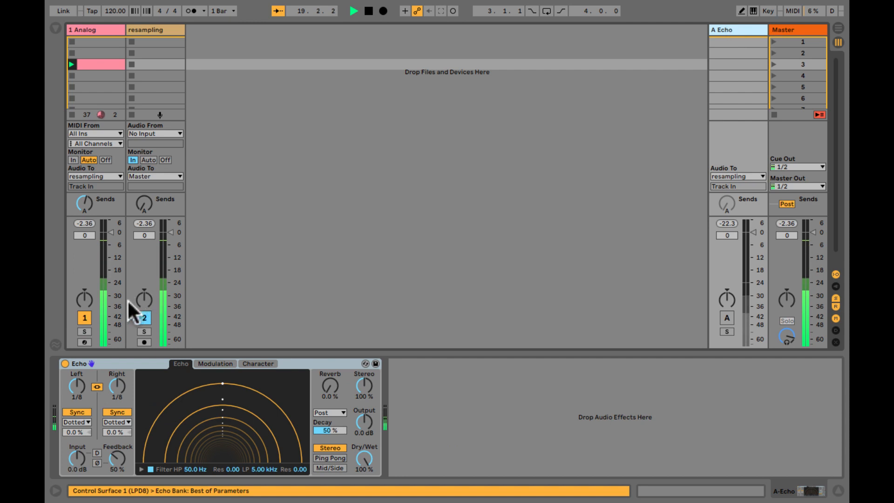
pyautogui.click(158, 31)
pyautogui.click(105, 173)
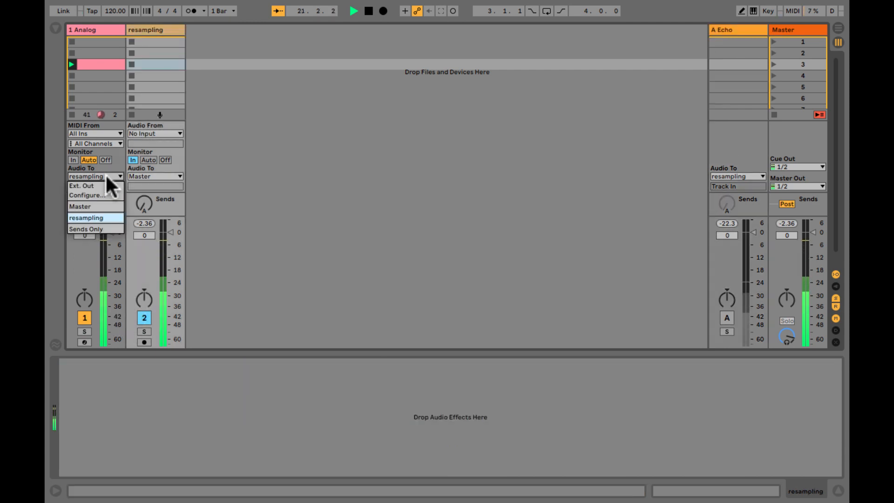
pyautogui.click(106, 174)
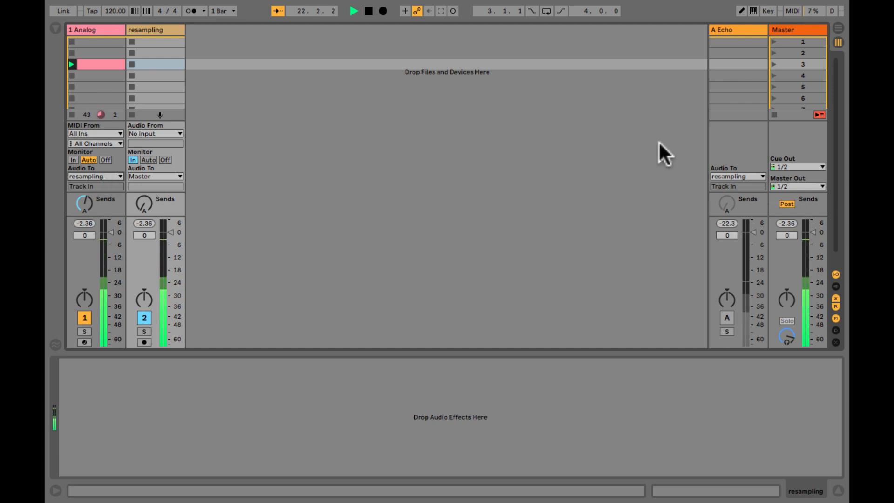
# Reactivate the A Echo return, show its Echo device and stop playback
pyautogui.click(722, 315)
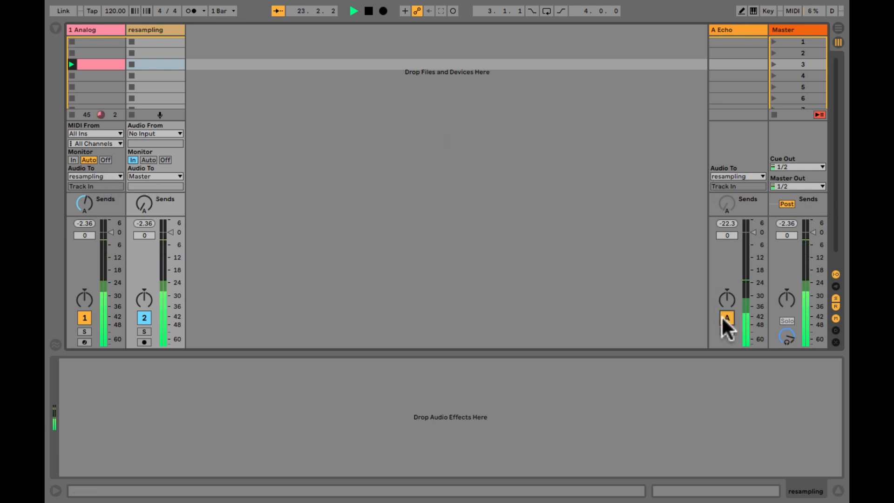
pyautogui.click(723, 29)
pyautogui.press('space')
# Play the clip with the Analog track's send A fully down, and raise that send to maximum
pyautogui.click(81, 205)
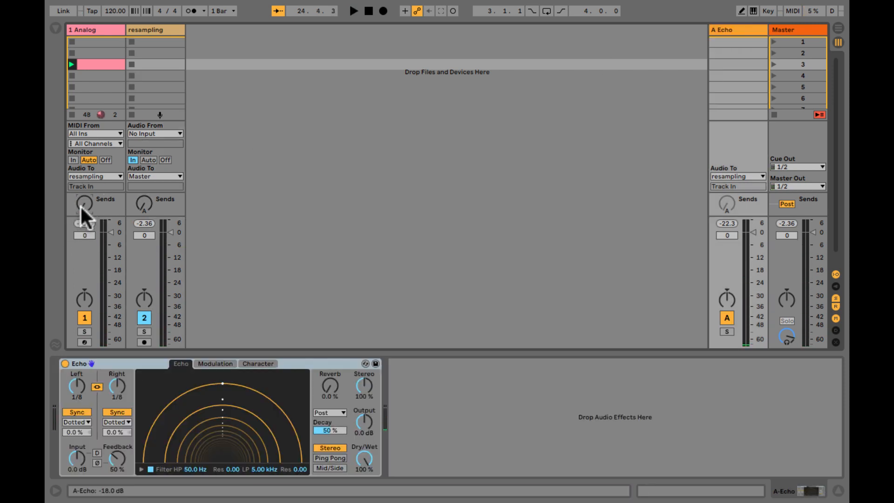
pyautogui.press('space')
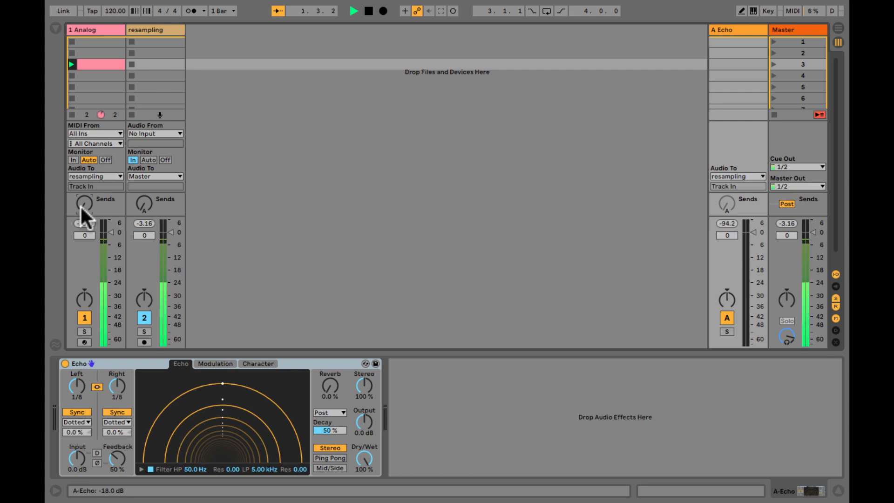
pyautogui.click(80, 205)
pyautogui.moveTo(80, 205); pyautogui.dragTo(80, 204)
# Set Echo's Reverb to 18% and its Feedback to 30%, and stop playback
pyautogui.moveTo(327, 381); pyautogui.dragTo(328, 381)
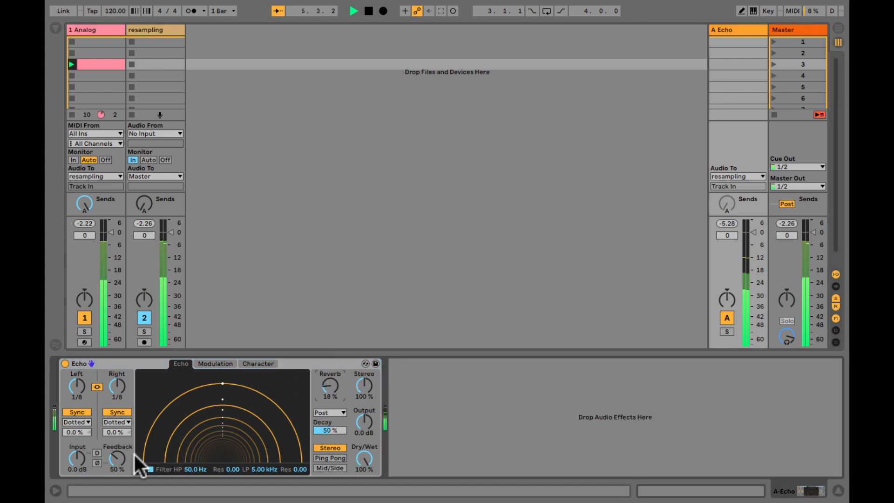
pyautogui.moveTo(119, 456); pyautogui.dragTo(119, 457)
pyautogui.press('space')
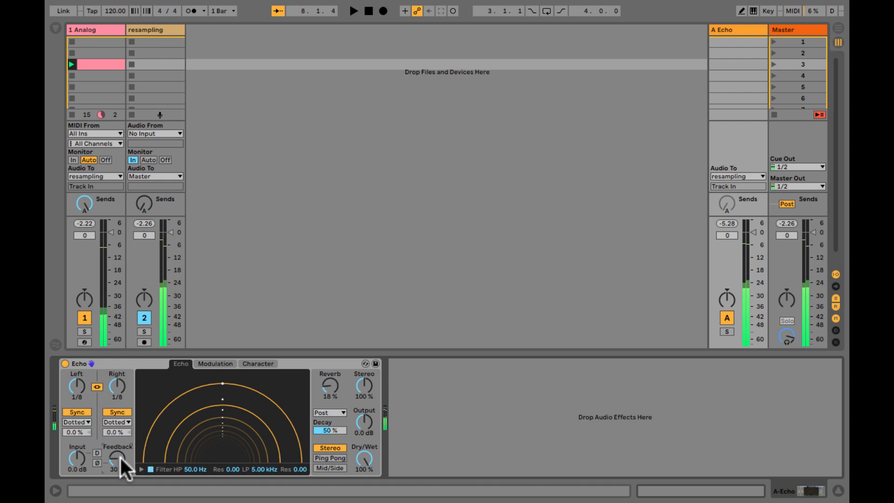
# Add a Glue Compressor to the A Echo return and insert an EQ Eight between it and Echo
pyautogui.press('super+alt+b')
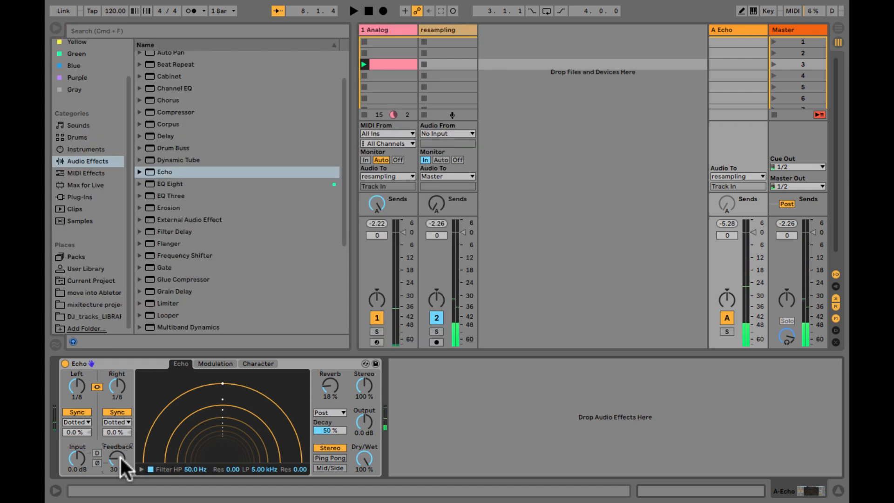
pyautogui.doubleClick(150, 279)
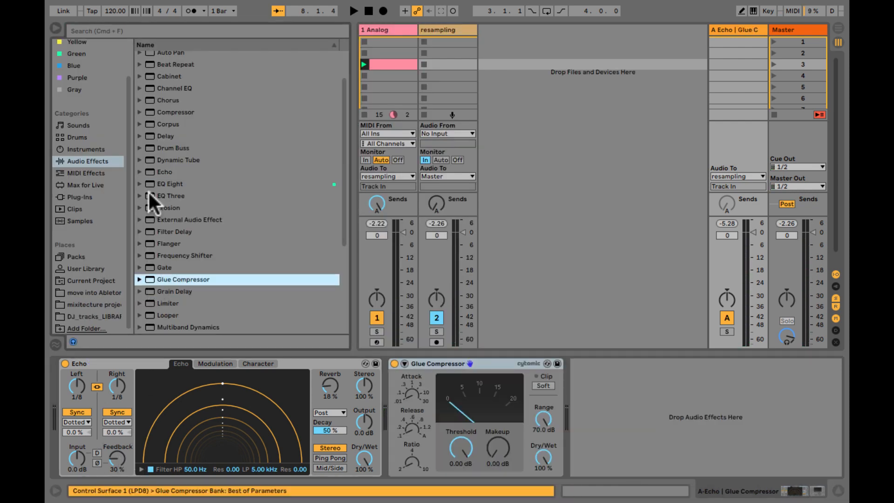
pyautogui.moveTo(148, 183); pyautogui.dragTo(377, 375)
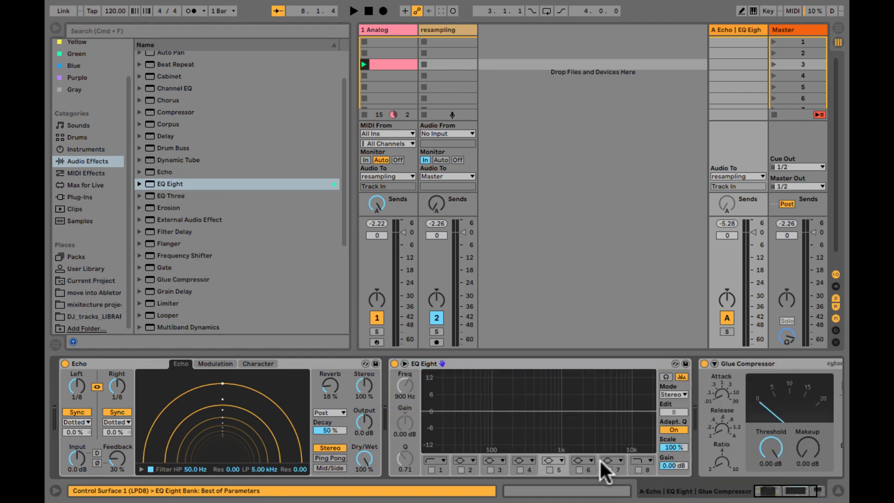
# Enable only EQ Eight's band 7 at 3.50 kHz with -9.52 dB gain and a Q of 1.94, and fold the device
pyautogui.click(577, 468)
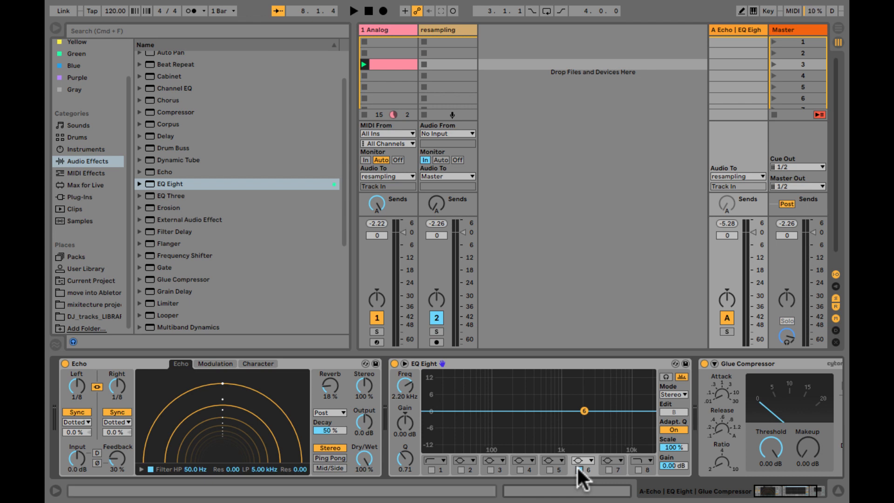
pyautogui.click(577, 466)
pyautogui.click(608, 470)
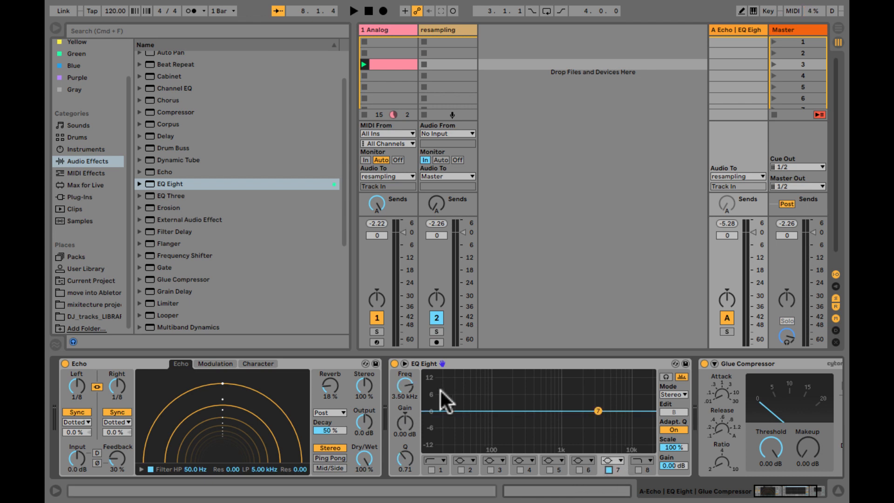
pyautogui.moveTo(404, 424); pyautogui.dragTo(407, 449)
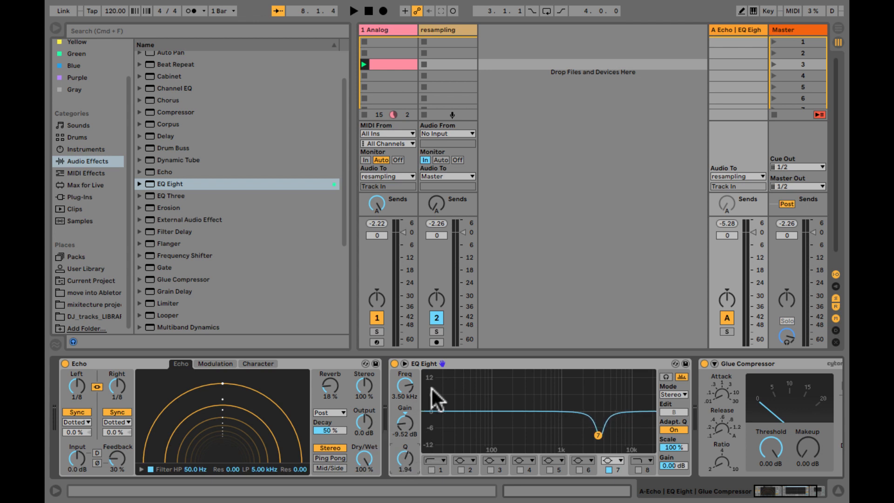
pyautogui.doubleClick(493, 362)
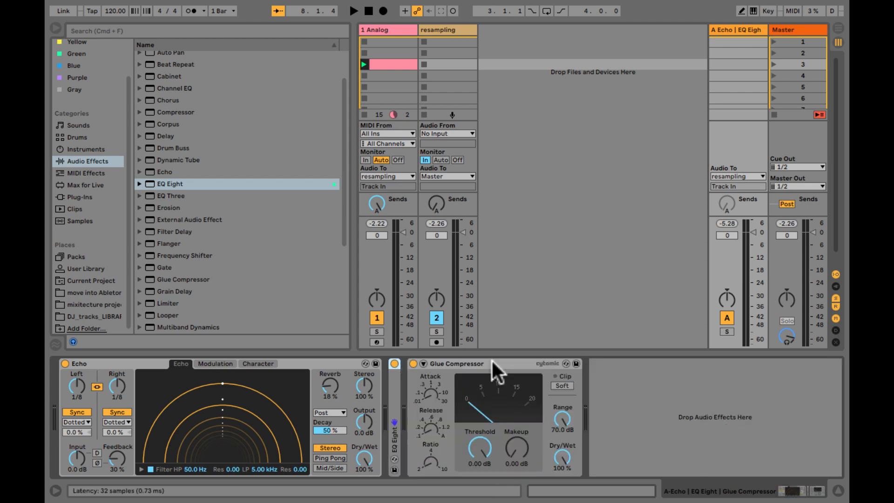
# Adjust the Glue Compressor's Attack, set its Release to A, and enable Soft clipping
pyautogui.click(431, 394)
pyautogui.moveTo(432, 392); pyautogui.dragTo(431, 384)
pyautogui.moveTo(425, 424); pyautogui.dragTo(426, 394)
pyautogui.click(424, 460)
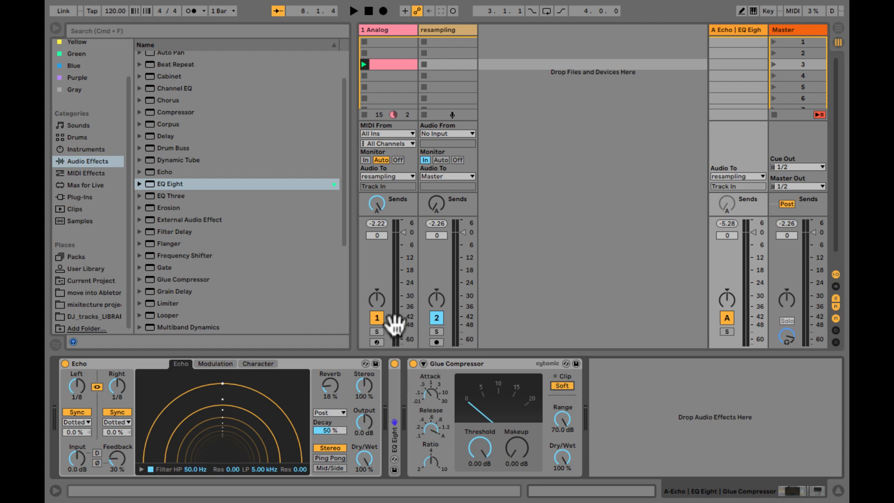
# Arm the resampling track and record into its scene 3 slot, sweeping the Analog track's send A from minimum to maximum
pyautogui.press('super+alt+b')
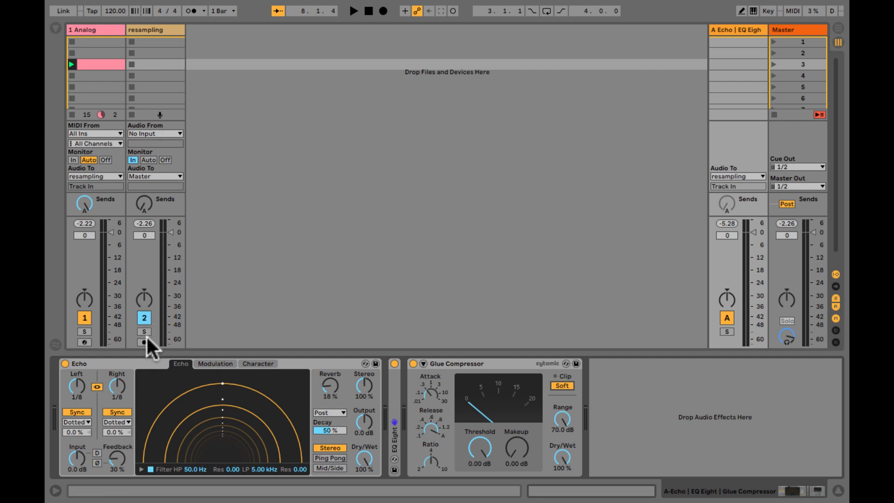
pyautogui.scroll(-2, 143, 59)
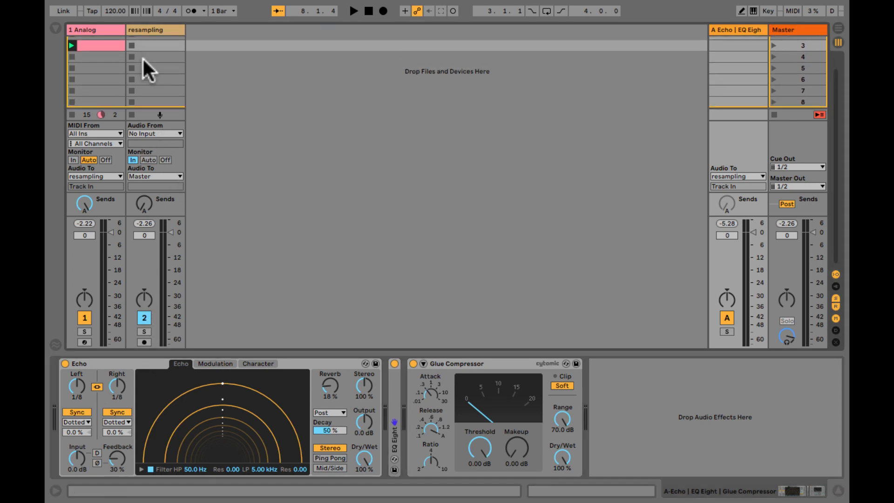
pyautogui.click(141, 342)
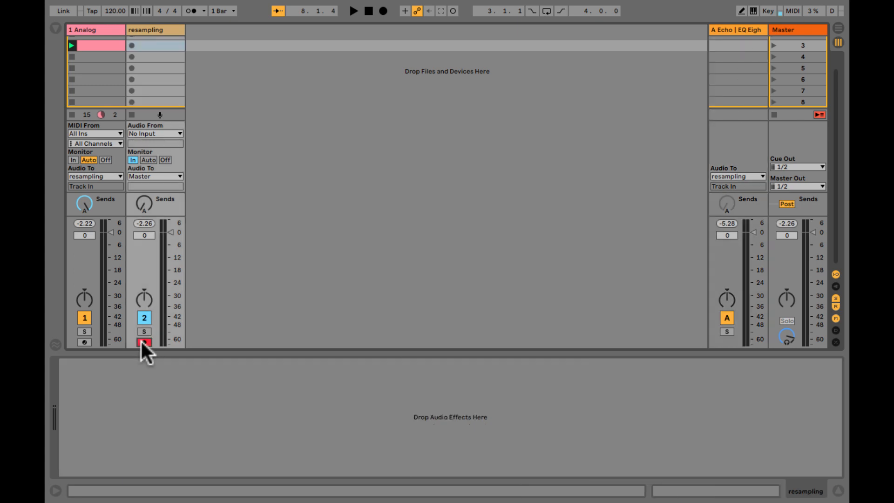
pyautogui.click(131, 44)
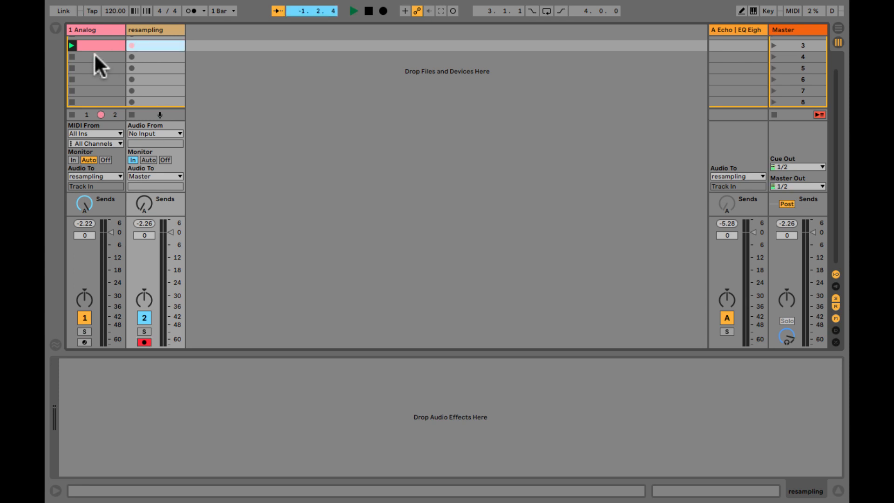
pyautogui.moveTo(82, 209); pyautogui.dragTo(82, 289)
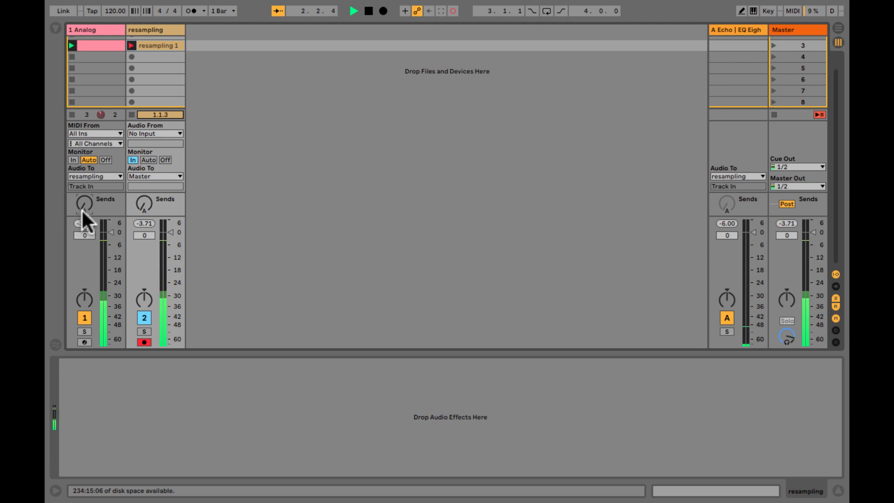
pyautogui.moveTo(82, 206); pyautogui.dragTo(80, 206)
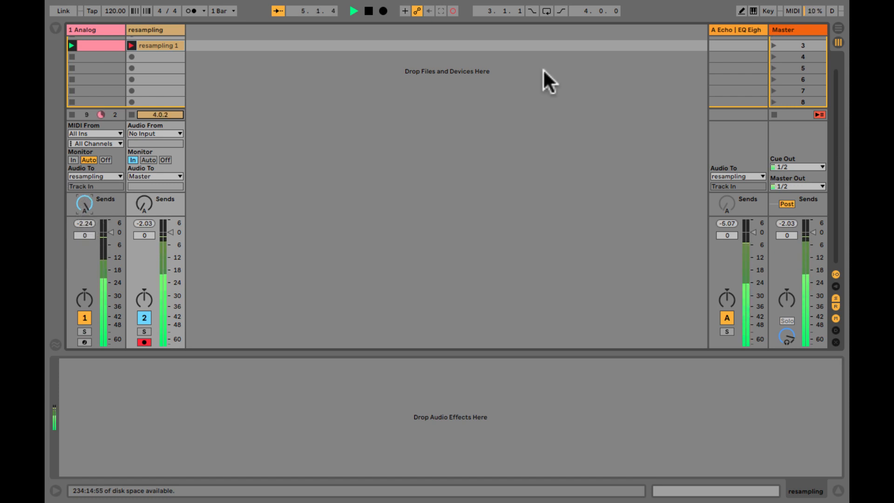
# While recording, raise Echo's Feedback to 127% on return A and set the Glue Compressor's Threshold to -13.0 dB
pyautogui.click(721, 30)
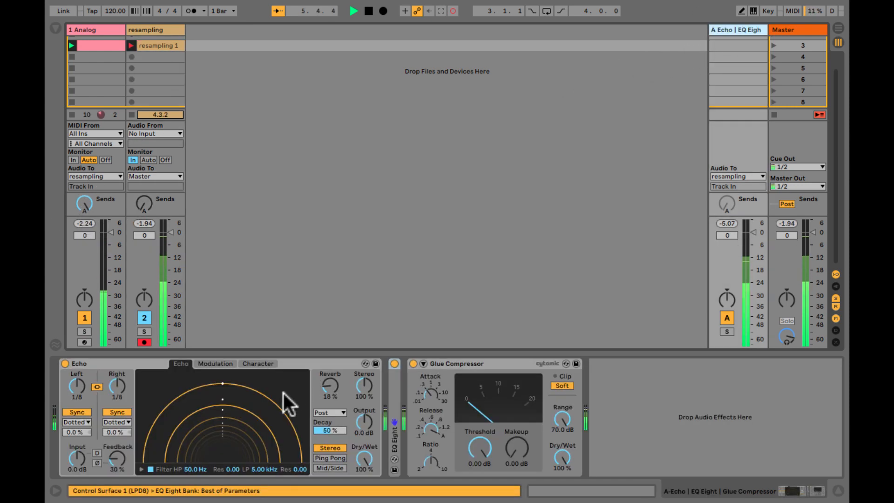
pyautogui.click(117, 459)
pyautogui.moveTo(116, 459); pyautogui.dragTo(118, 458)
pyautogui.moveTo(475, 448); pyautogui.dragTo(475, 448)
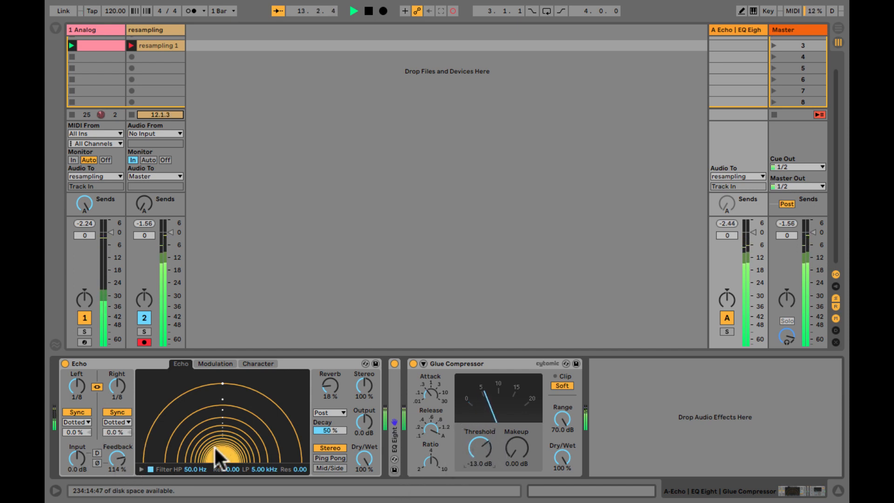
pyautogui.moveTo(116, 457); pyautogui.dragTo(116, 457)
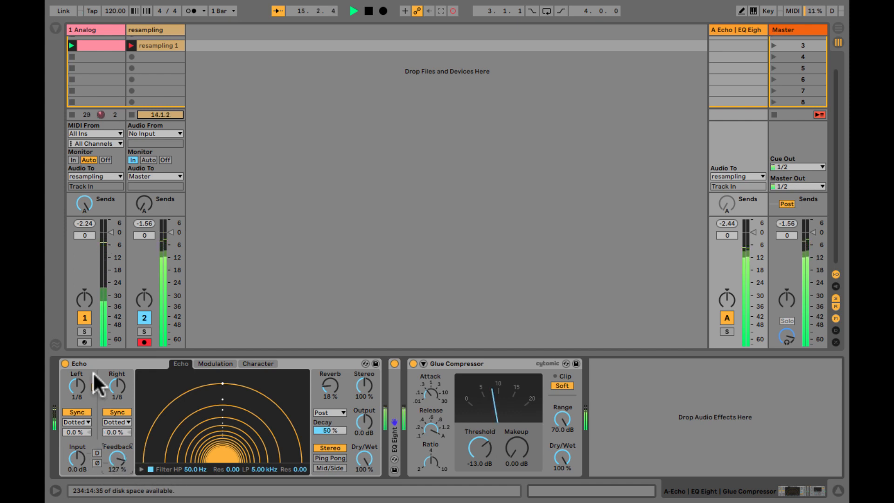
# Mute the Analog track and look through Echo's Modulation and Character settings, returning to its main display
pyautogui.click(84, 318)
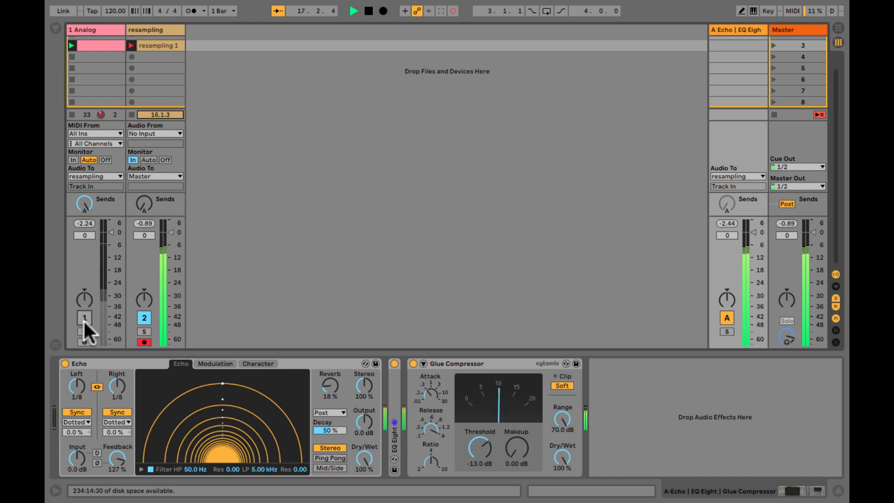
pyautogui.click(210, 360)
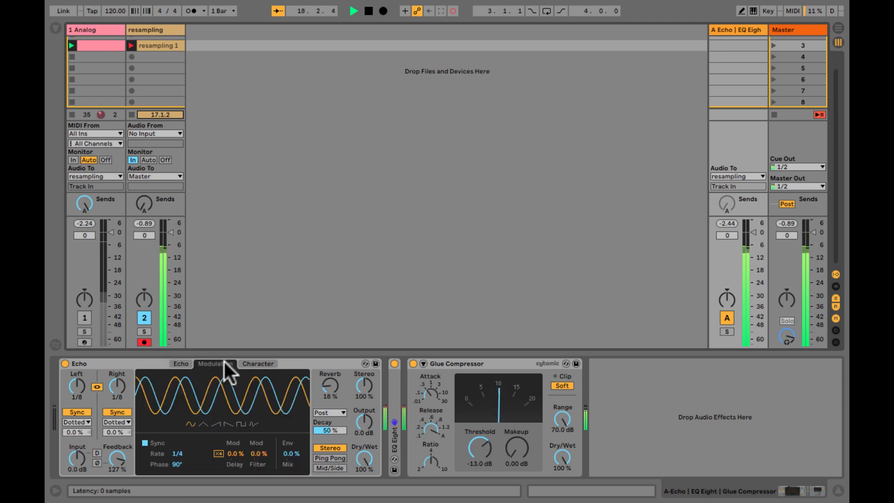
pyautogui.click(252, 363)
pyautogui.click(221, 362)
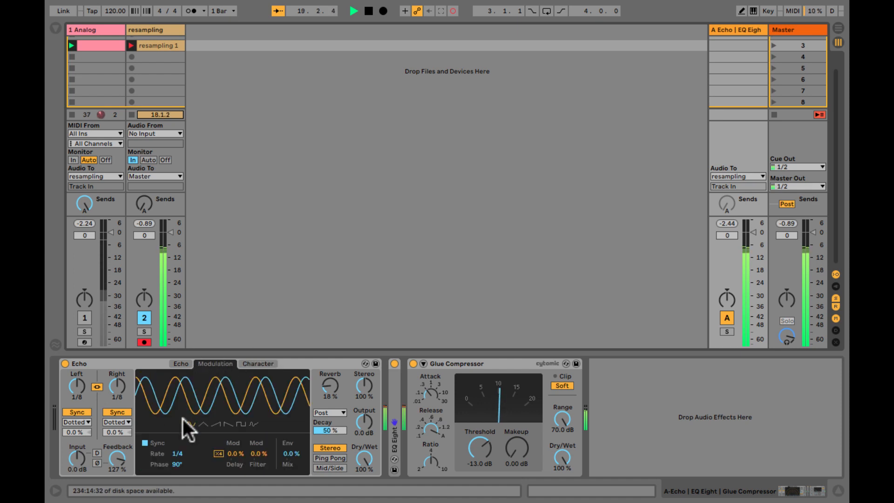
pyautogui.click(179, 363)
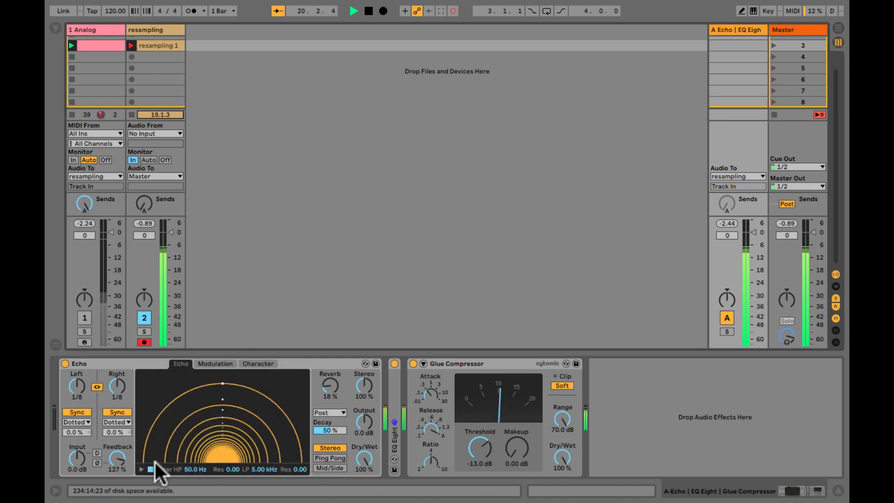
# Show Echo's filter curve and sweep its low-pass cutoff down to 32.0 Hz with 0.26 resonance
pyautogui.click(141, 468)
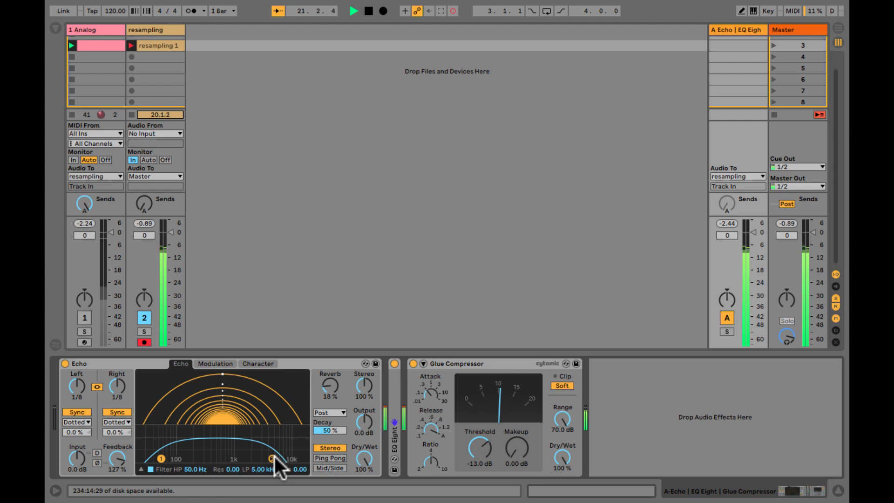
pyautogui.moveTo(274, 455); pyautogui.dragTo(227, 433)
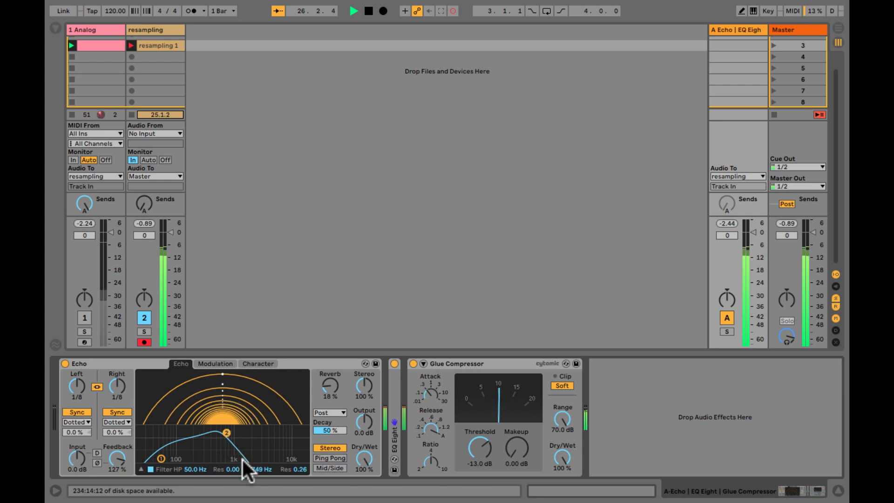
pyautogui.moveTo(256, 468); pyautogui.dragTo(261, 472)
pyautogui.moveTo(256, 468); pyautogui.dragTo(256, 468)
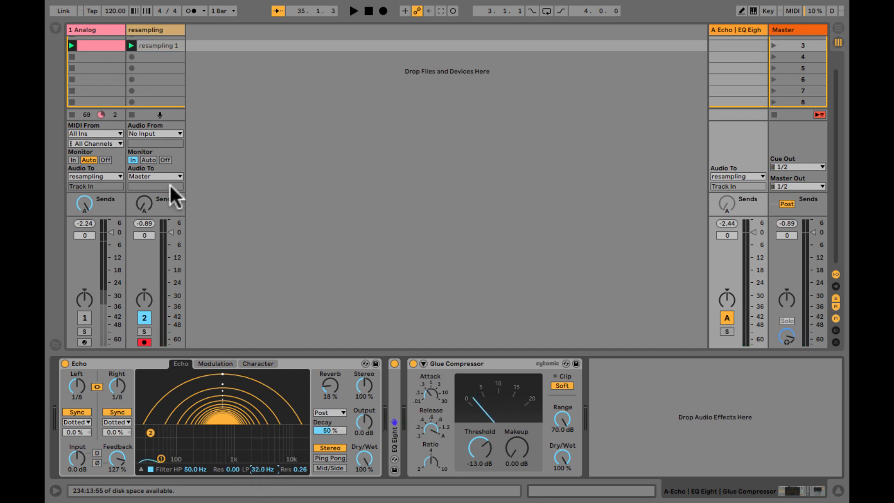
# Stop the clips on the Analog and resampling tracks and set the resampling track's monitoring to Auto
pyautogui.click(131, 115)
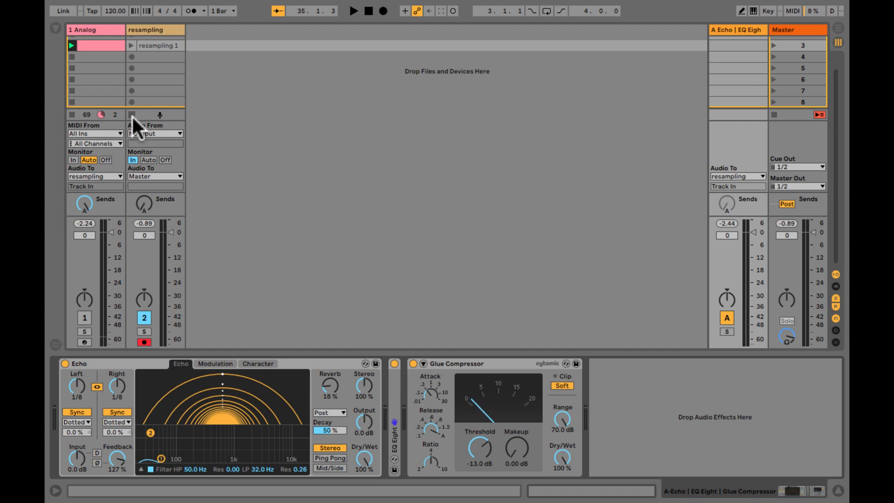
pyautogui.click(70, 102)
pyautogui.click(149, 160)
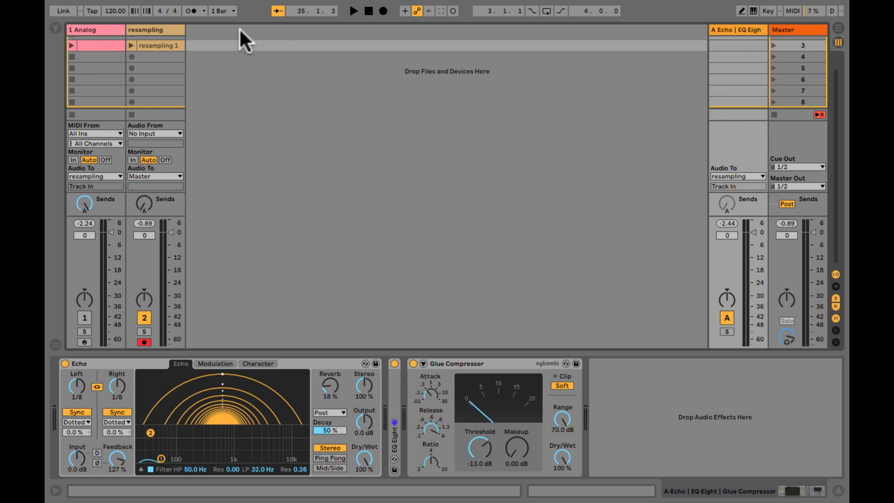
# Open the recorded resampling 1 clip and examine its waveform, selecting bars 9 to 25 and then bar 25 to the end
pyautogui.click(153, 44)
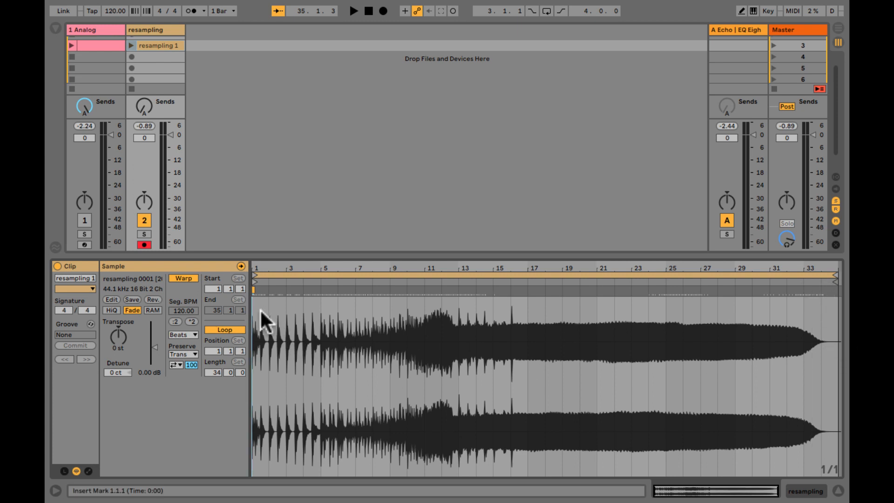
pyautogui.moveTo(255, 355); pyautogui.dragTo(665, 377)
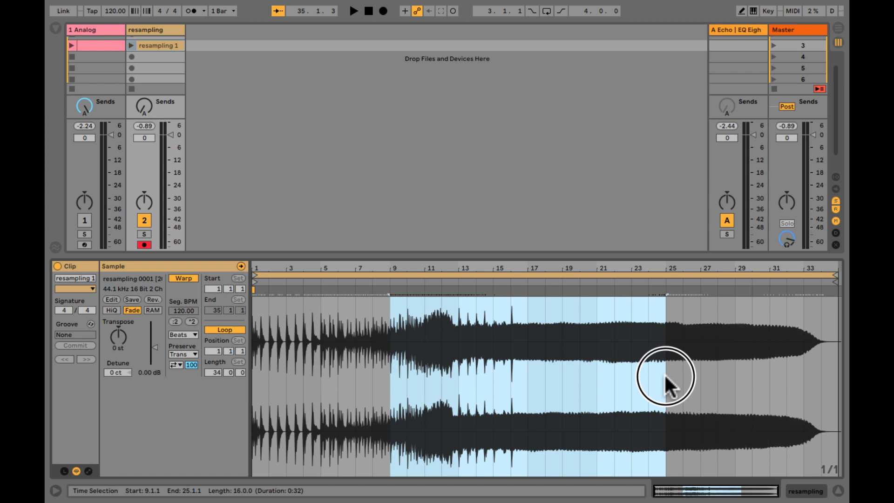
pyautogui.click(666, 373)
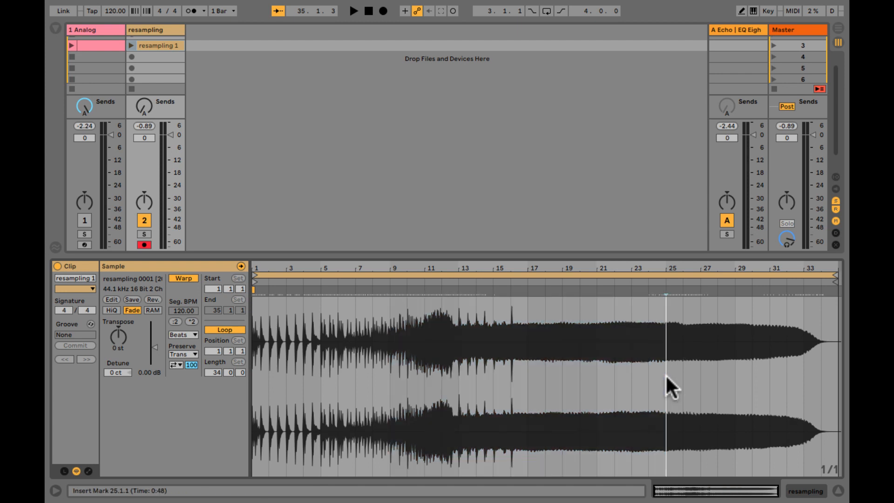
pyautogui.moveTo(667, 376); pyautogui.dragTo(845, 383)
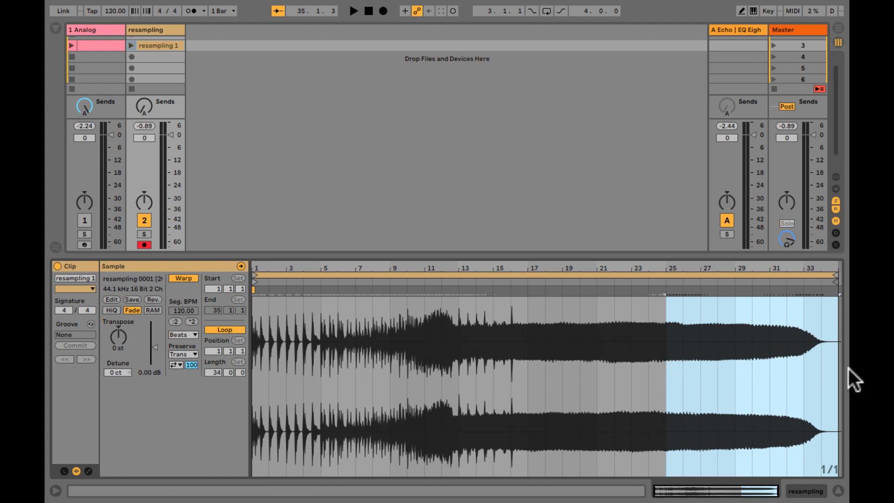
# Play the recorded resampling clip nearly to its end with the metronome off, and stop playback
pyautogui.click(131, 45)
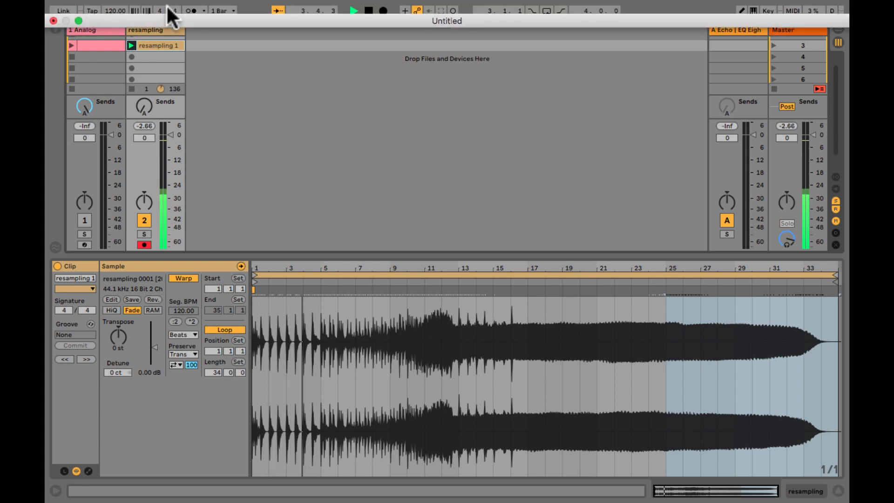
pyautogui.click(191, 7)
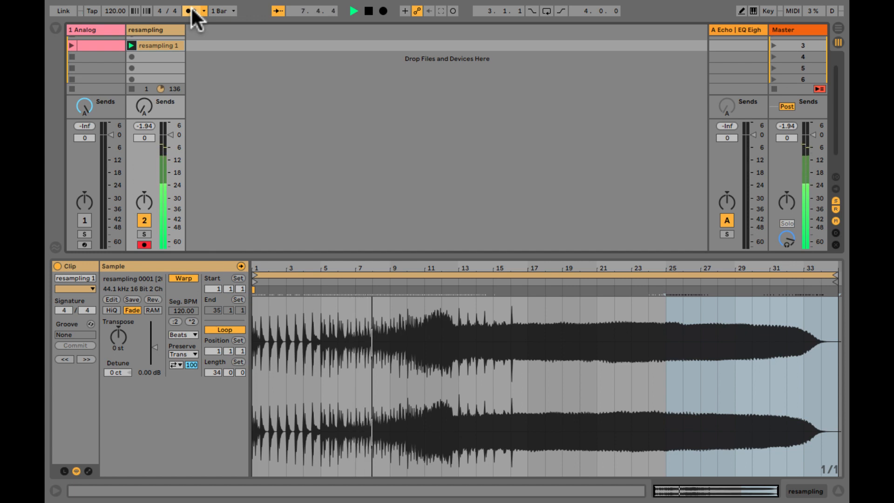
pyautogui.click(191, 8)
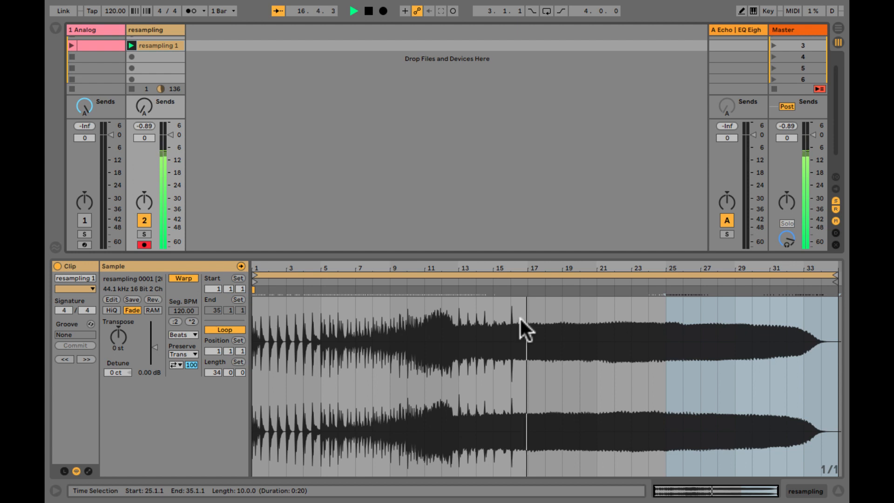
pyautogui.click(525, 369)
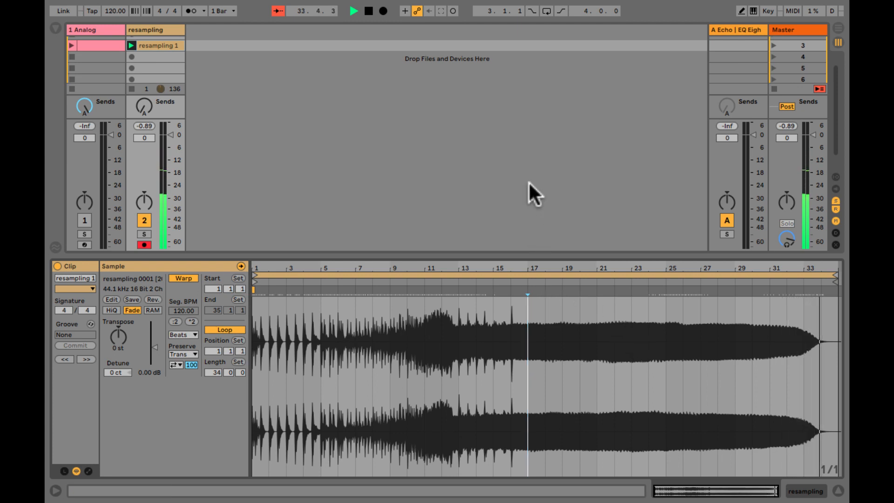
pyautogui.press('space')
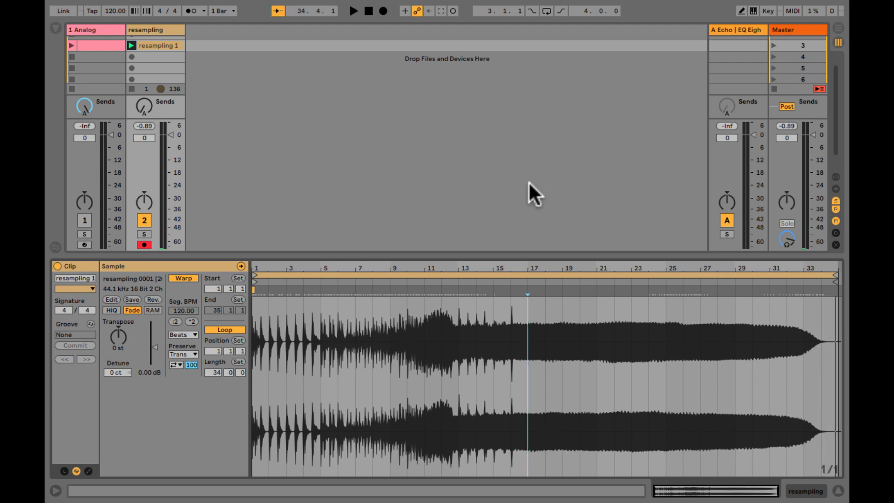
# Set Echo's filter on return A to 161 Hz high-pass and 6.19 kHz low-pass, and check EQ Eight's curve before folding it again
pyautogui.click(732, 29)
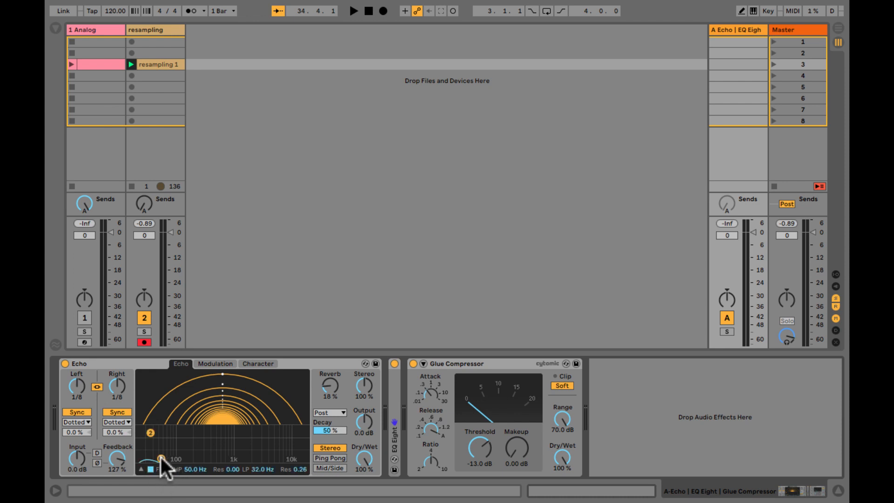
pyautogui.moveTo(160, 456); pyautogui.dragTo(295, 443)
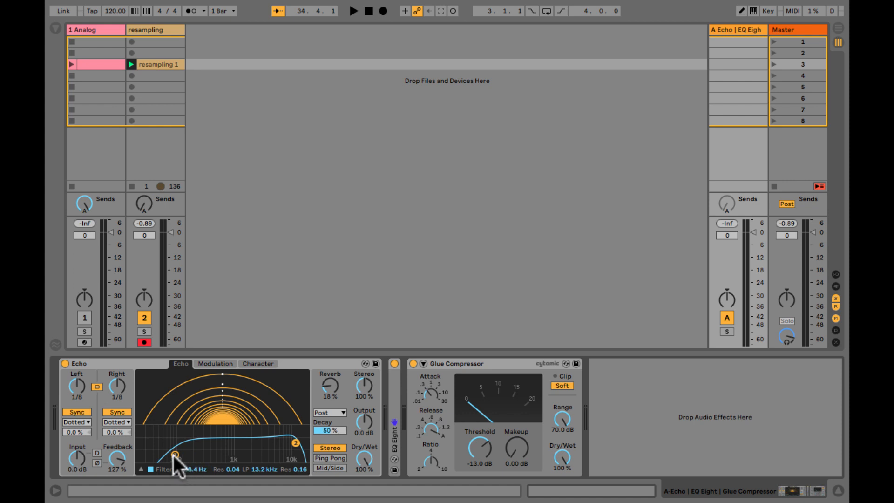
pyautogui.moveTo(174, 455)
pyautogui.mouseDown()
pyautogui.moveTo(192, 454)
pyautogui.moveTo(131, 439)
pyautogui.moveTo(189, 453)
pyautogui.mouseUp()
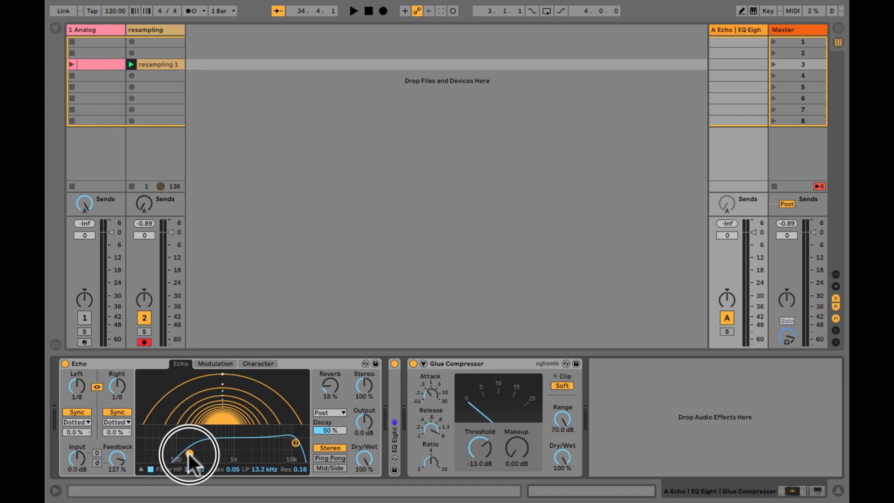
pyautogui.moveTo(295, 443); pyautogui.dragTo(278, 449)
pyautogui.doubleClick(396, 395)
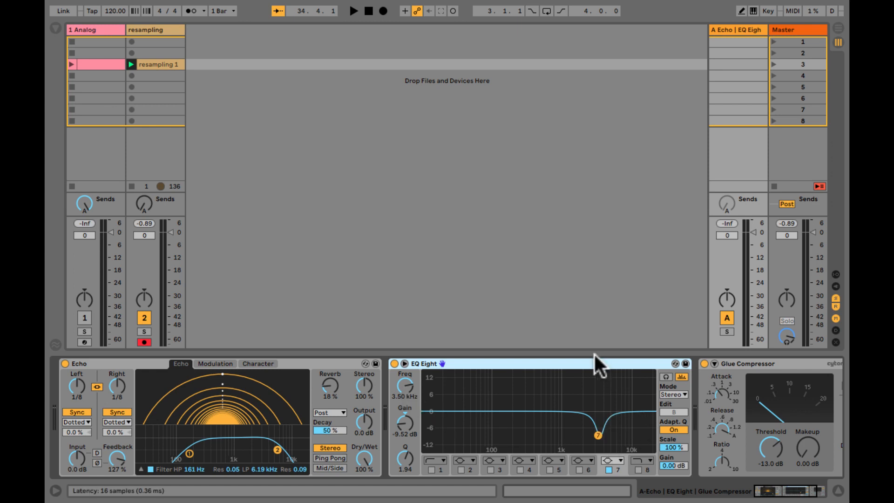
pyautogui.doubleClick(571, 362)
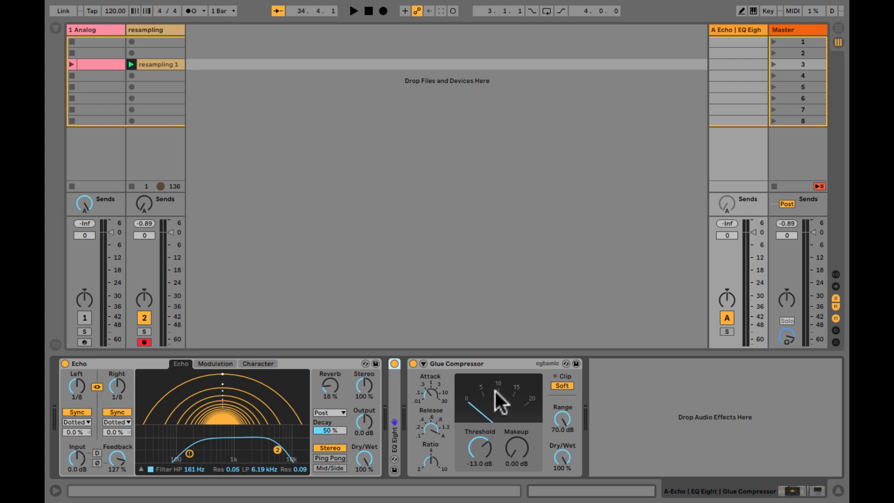
# Set Echo's Feedback to 110% and turn the Analog track's send A fully down
pyautogui.click(117, 457)
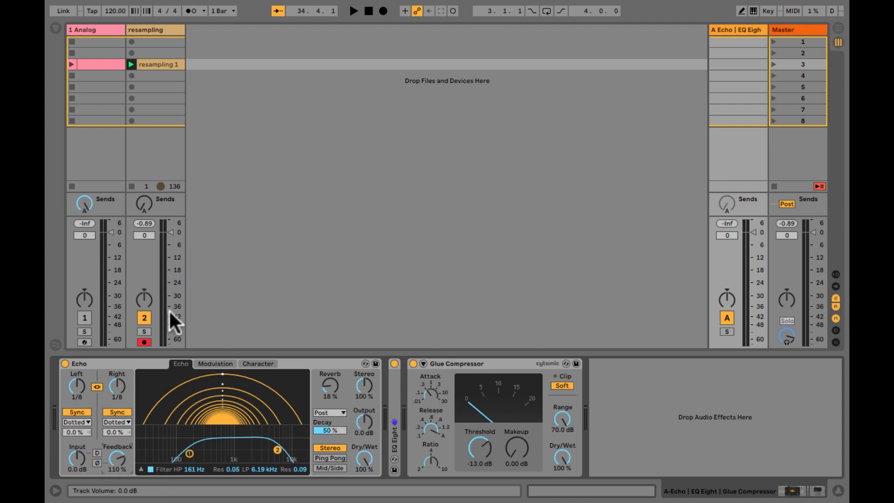
pyautogui.click(84, 202)
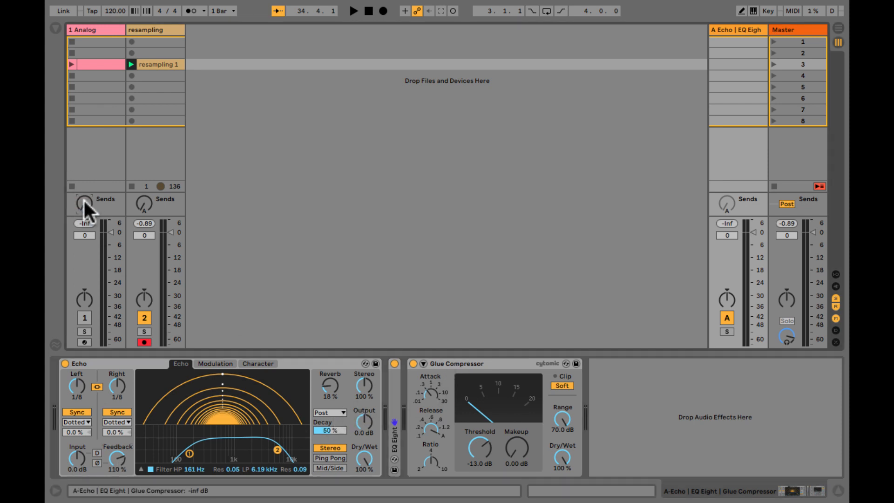
# Stop the resampling track's clip and raise the Analog track's send A to 0.0 dB
pyautogui.click(131, 185)
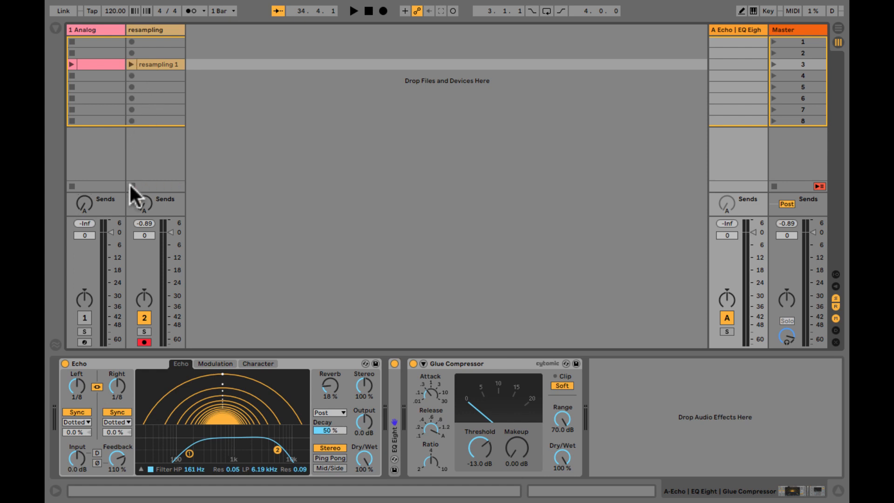
pyautogui.click(92, 63)
pyautogui.click(82, 203)
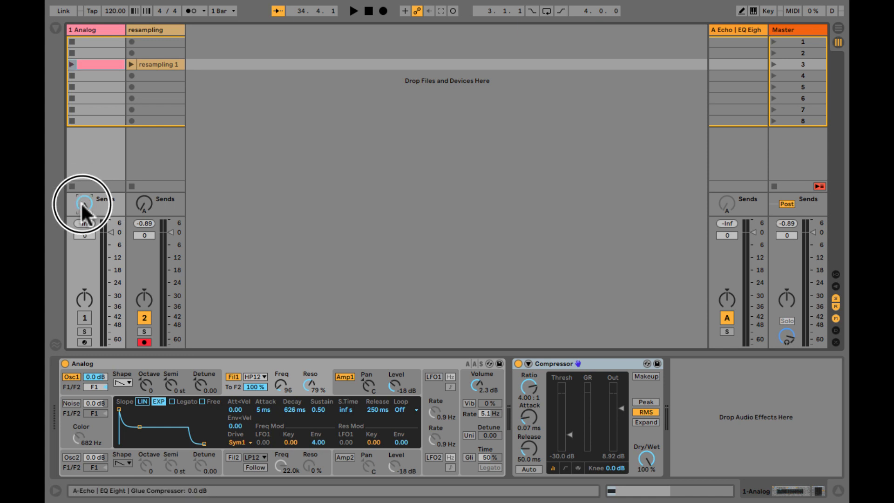
# Set Echo's Feedback on return A to 98% and lower its low-pass filter to 562 Hz
pyautogui.click(737, 28)
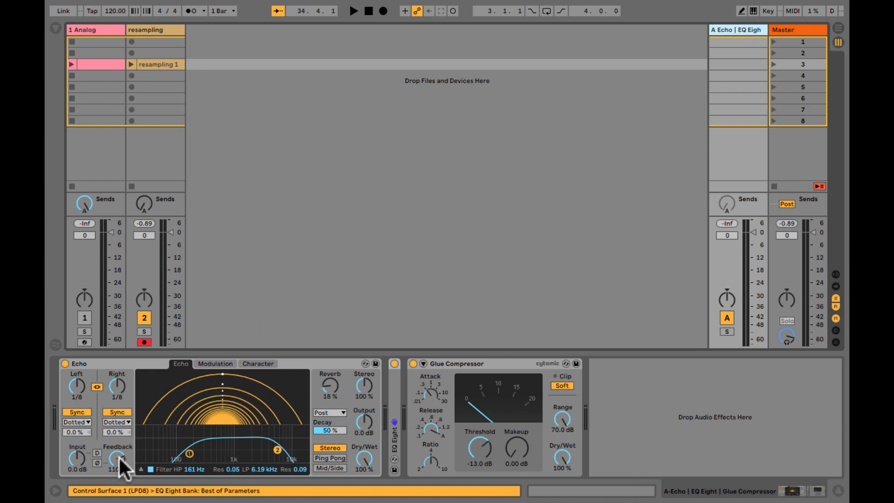
pyautogui.moveTo(119, 458); pyautogui.dragTo(118, 457)
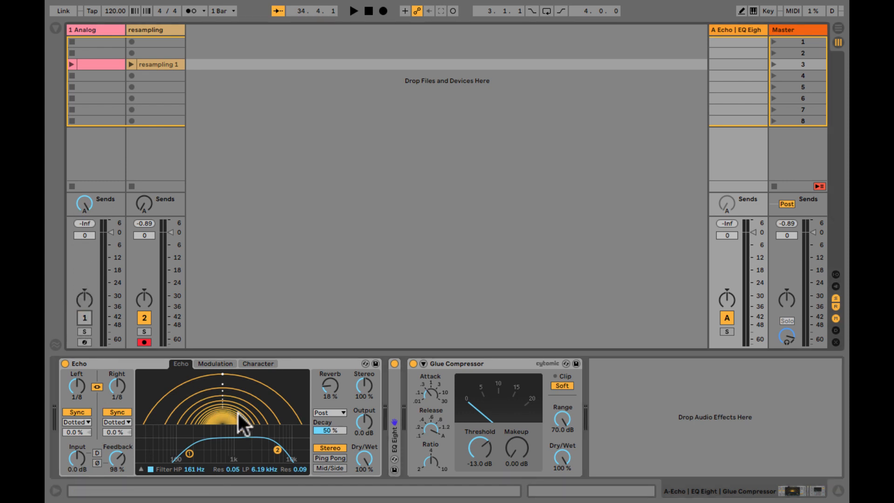
pyautogui.moveTo(277, 451); pyautogui.dragTo(217, 450)
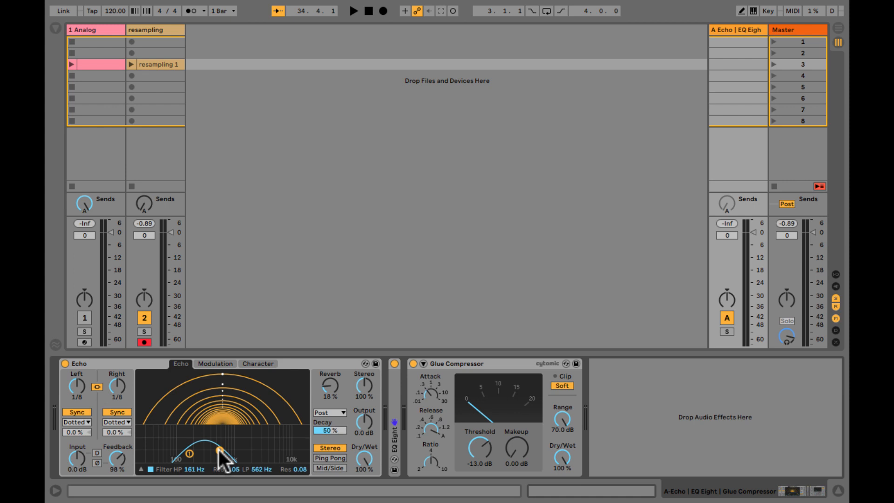
# Open the recorded resampling 1 clip to examine its full waveform
pyautogui.click(161, 63)
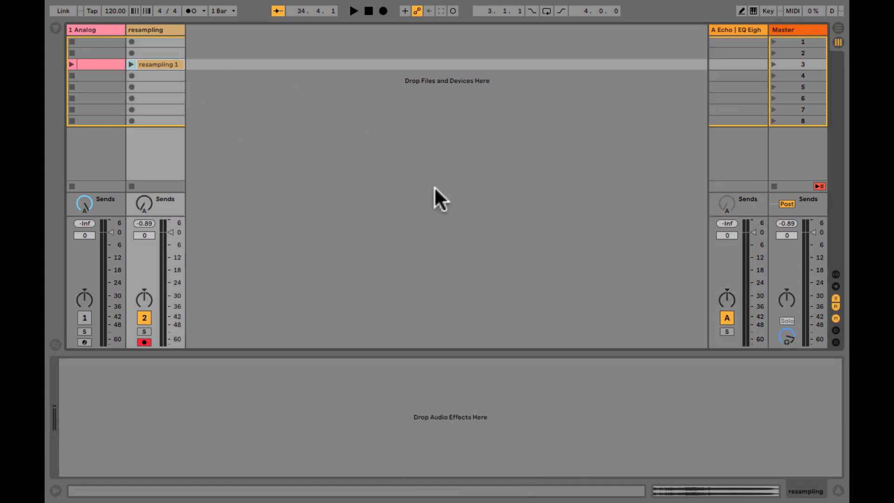
pyautogui.hotkey('shift', 'Tab')
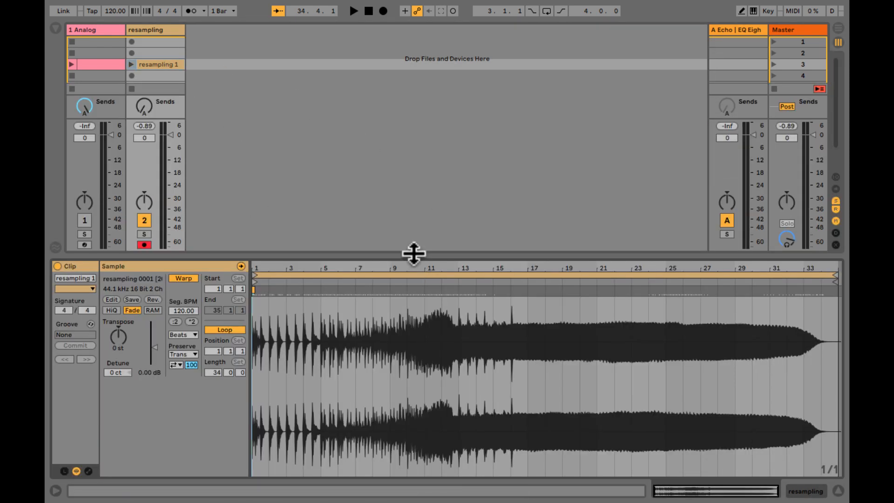